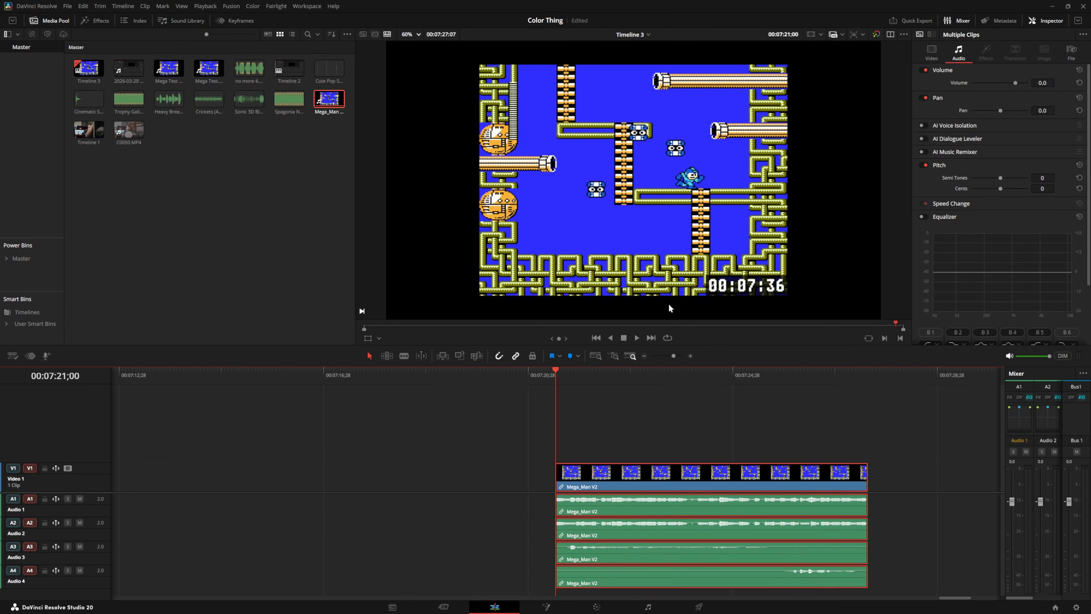
- Set the zoom of the Mega_Man V2 video clip on the timeline to 1.200
{"action": "left_click", "coordinate": [932, 54]}
{"action": "left_click", "coordinate": [994, 81]}
{"action": "type", "text": "1.00"}
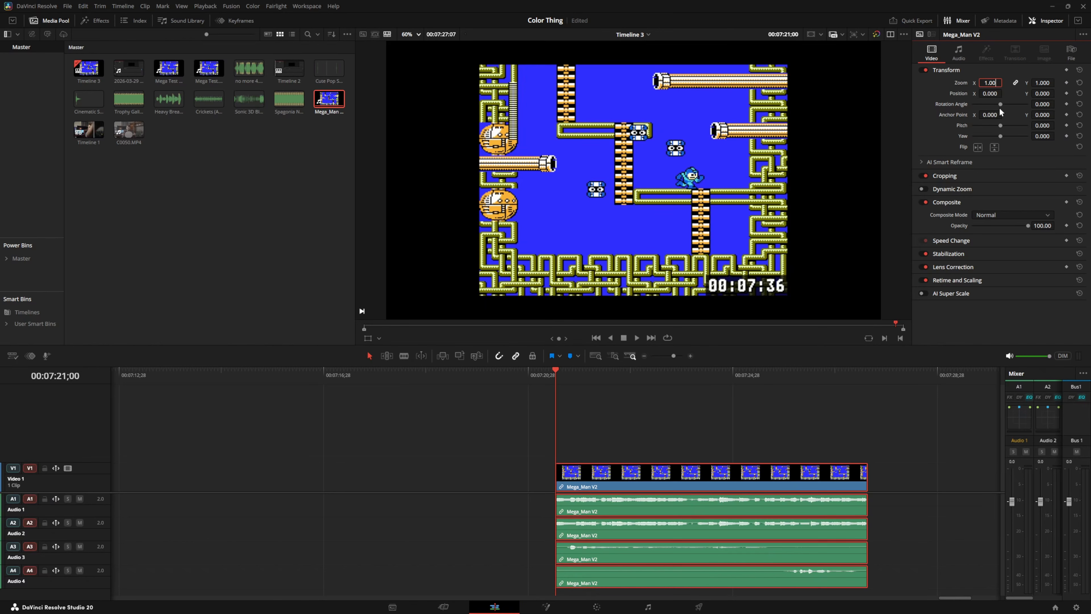
{"action": "key", "text": "Return"}
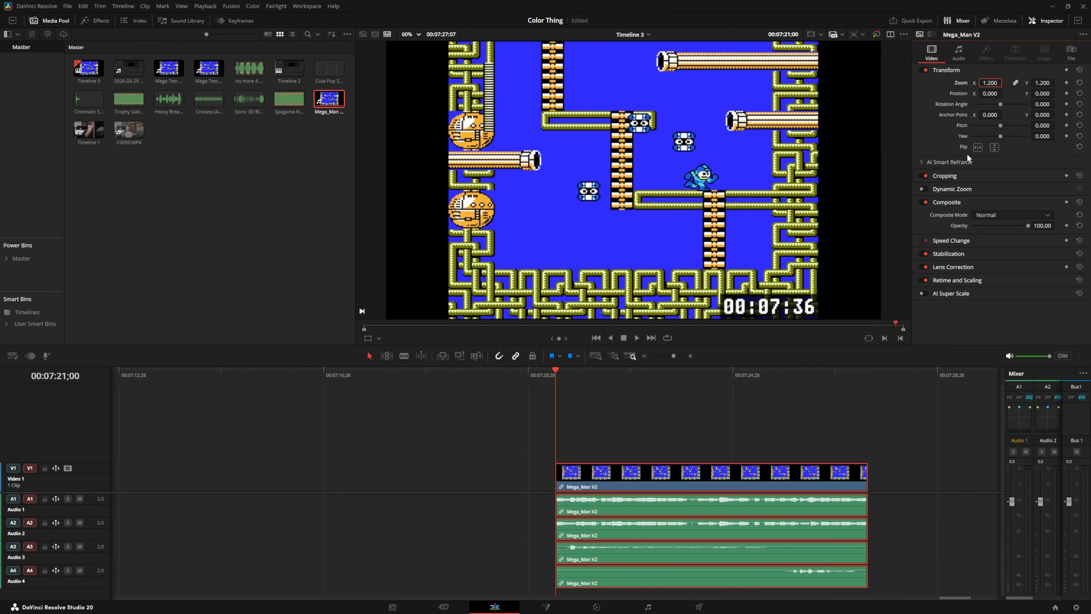
{"action": "left_click", "coordinate": [896, 540]}
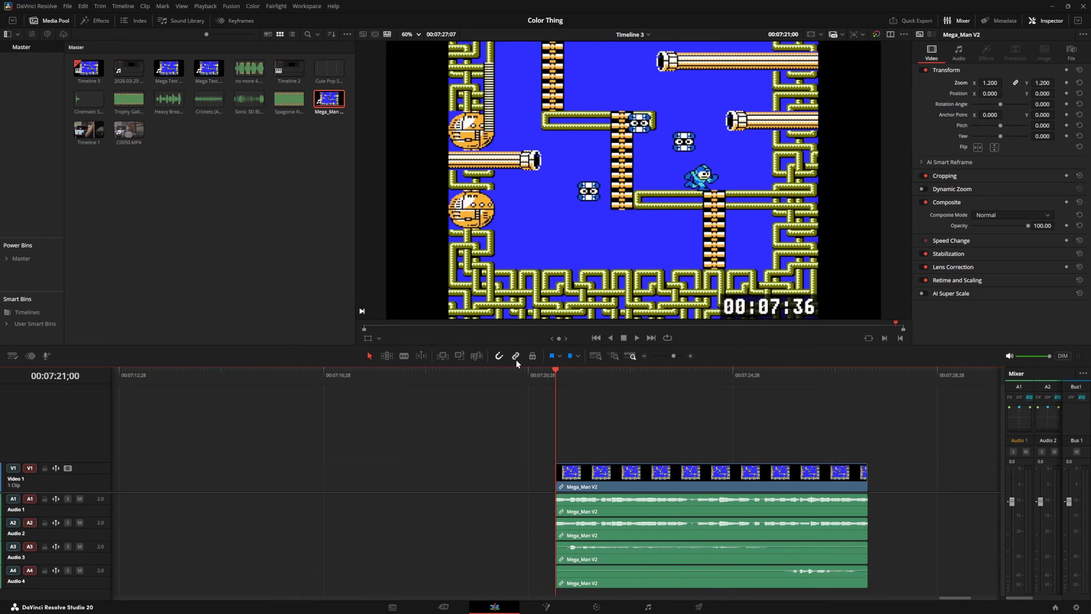
- Delete the clip's first two audio tracks and move the remaining two audio clips up to Audio 1 and Audio 2
{"action": "left_click", "coordinate": [588, 509]}
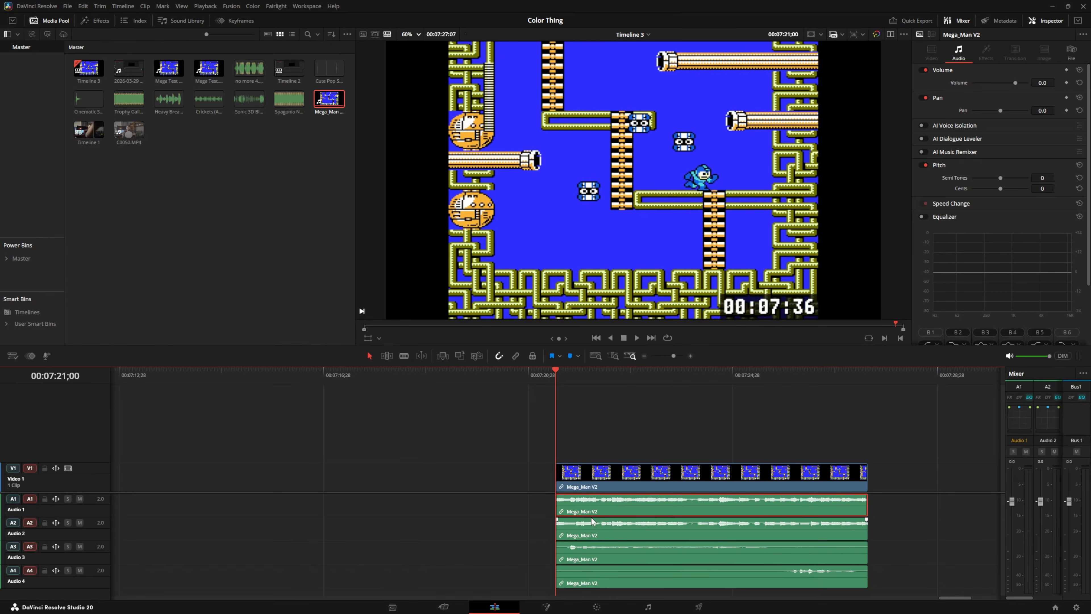
{"action": "key", "text": "Delete"}
{"action": "left_click", "coordinate": [590, 534]}
{"action": "key", "text": "Delete"}
{"action": "left_click_drag", "start_coordinate": [600, 514], "coordinate": [614, 570]}
{"action": "key", "text": "alt+Up"}
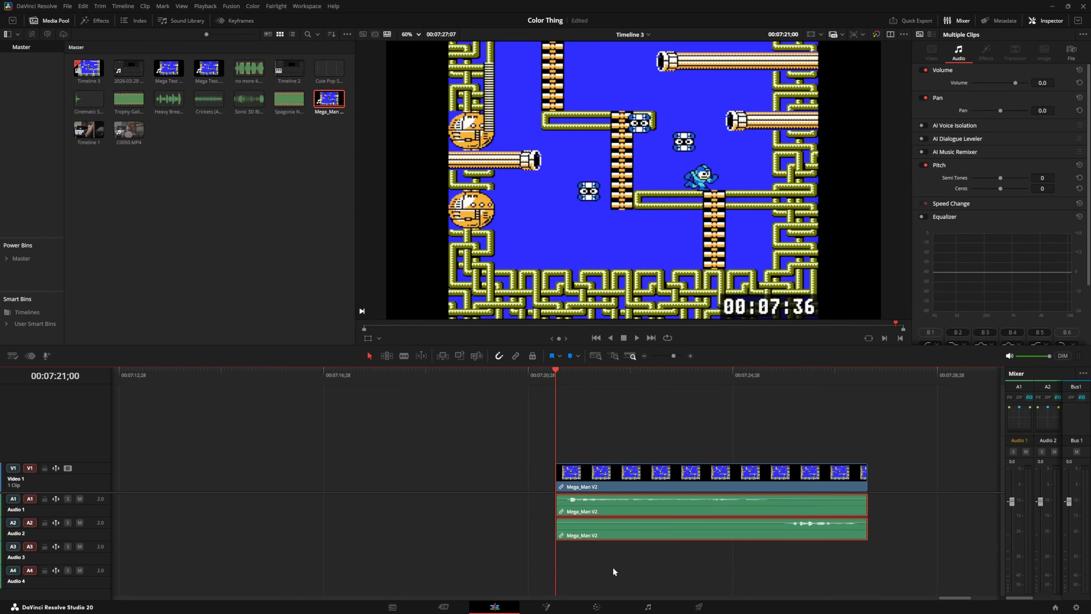
- Set the volume of the two remaining Mega_Man V2 audio clips to -11.0
{"action": "left_click", "coordinate": [1042, 82]}
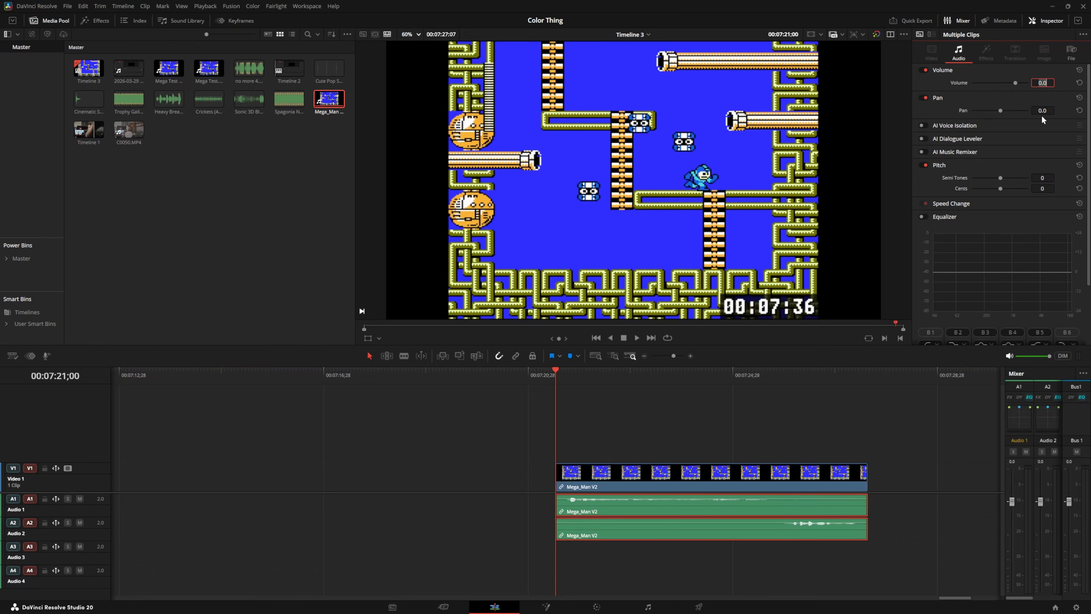
{"action": "key", "text": "Return"}
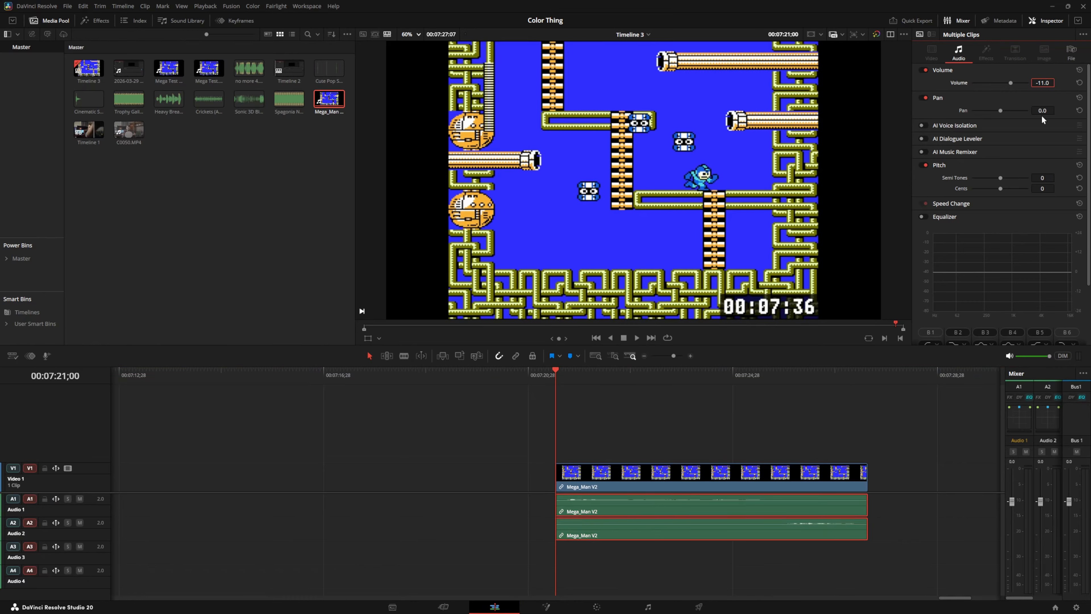
{"action": "left_click", "coordinate": [781, 439]}
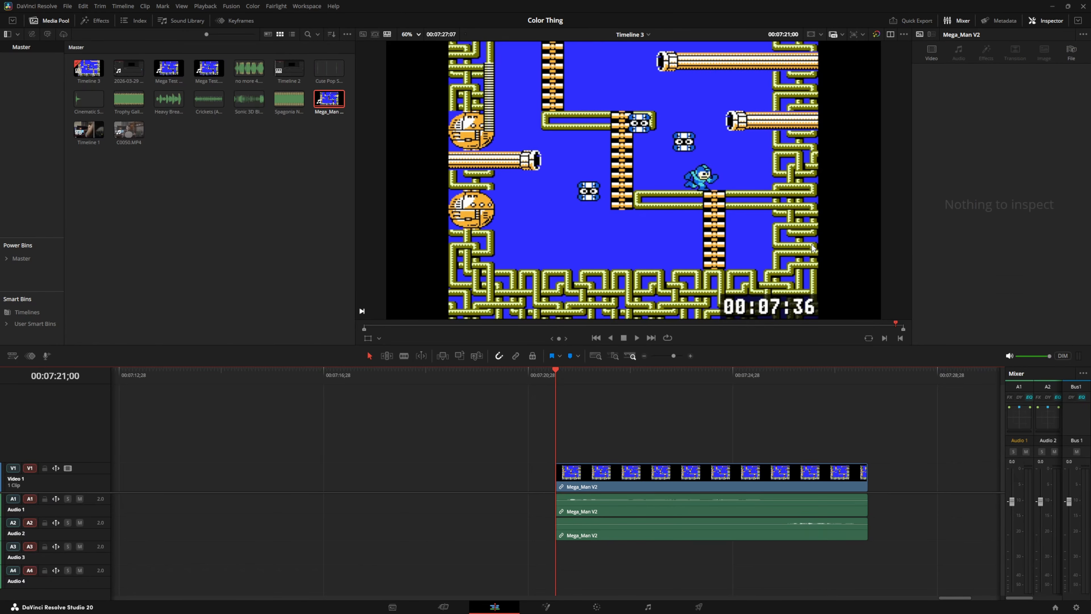
- Place a second copy of Mega_Man V2 from the media pool on the timeline after the first clip
{"action": "left_click", "coordinate": [644, 357]}
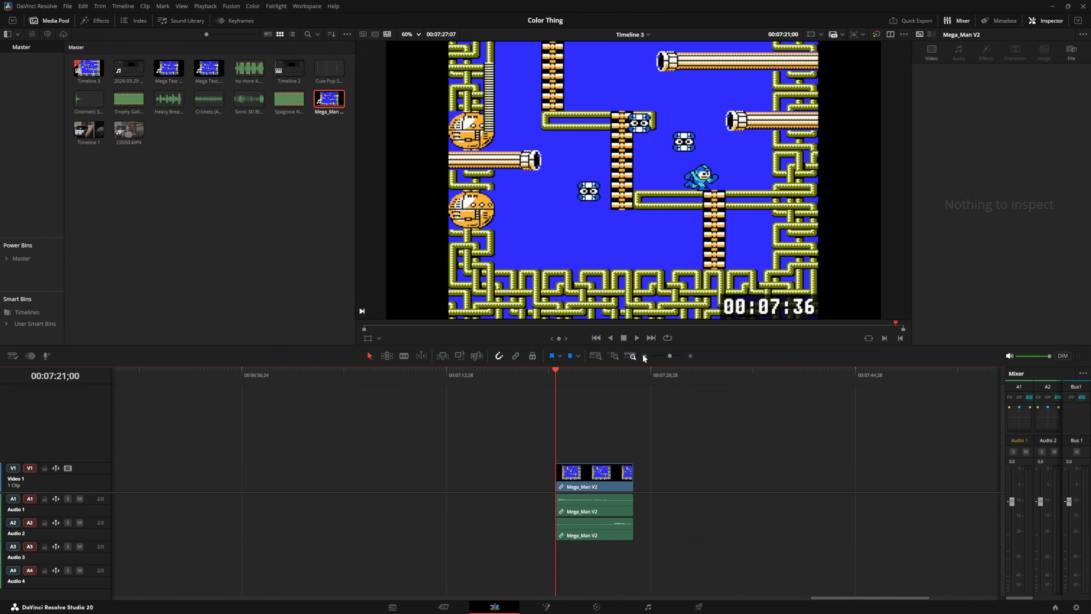
{"action": "left_click_drag", "start_coordinate": [328, 98], "coordinate": [688, 478]}
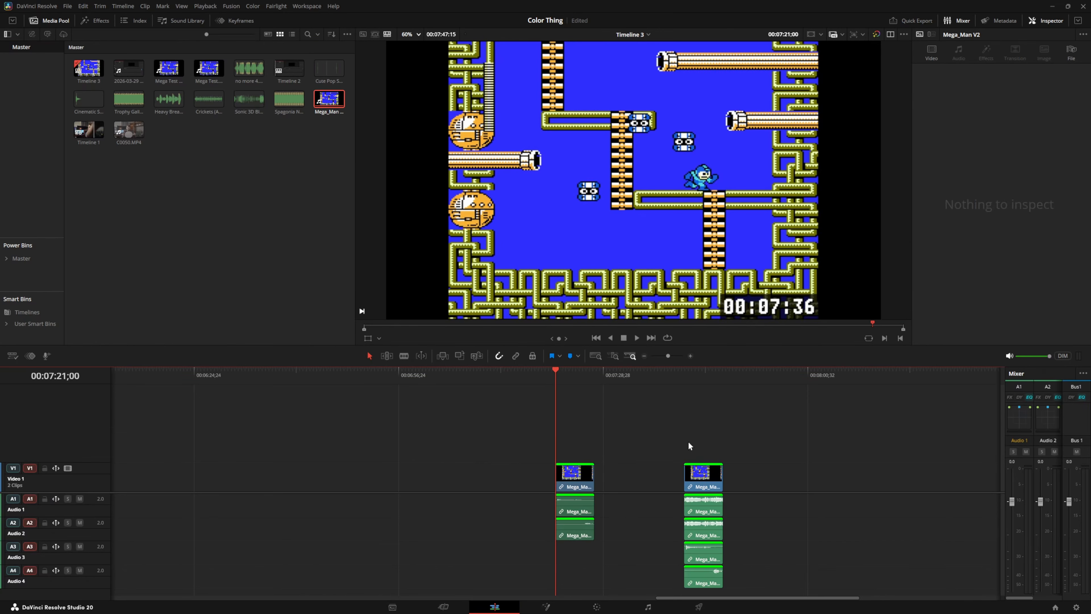
{"action": "key", "text": "ctrl+s"}
{"action": "key", "text": "ctrl+z"}
- Delete both Mega_Man V2 clips with their audio from the timeline
{"action": "left_click_drag", "start_coordinate": [695, 406], "coordinate": [379, 595]}
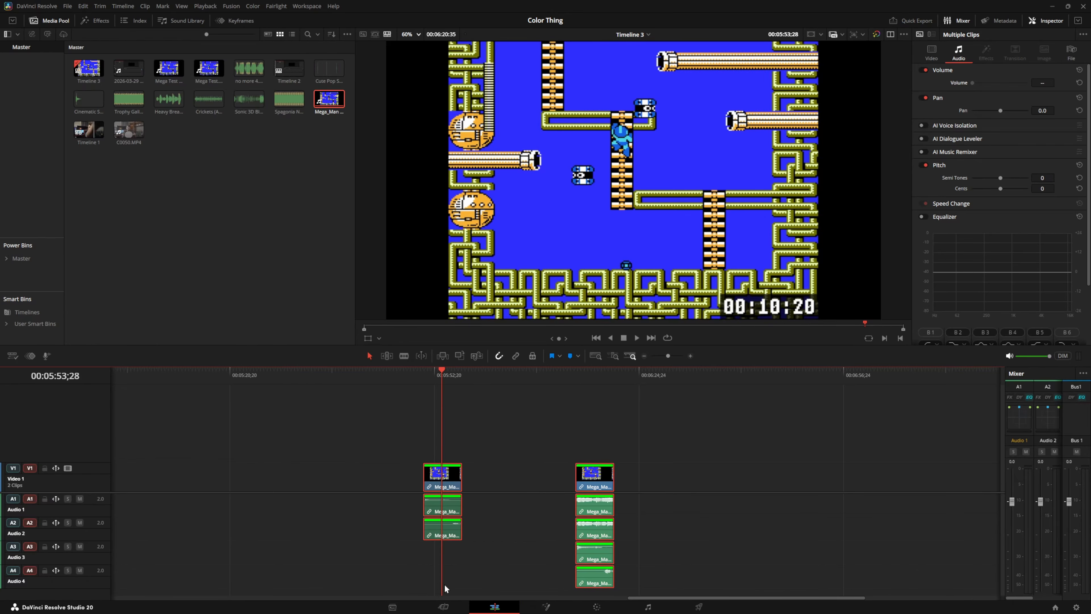
{"action": "key", "text": "Delete"}
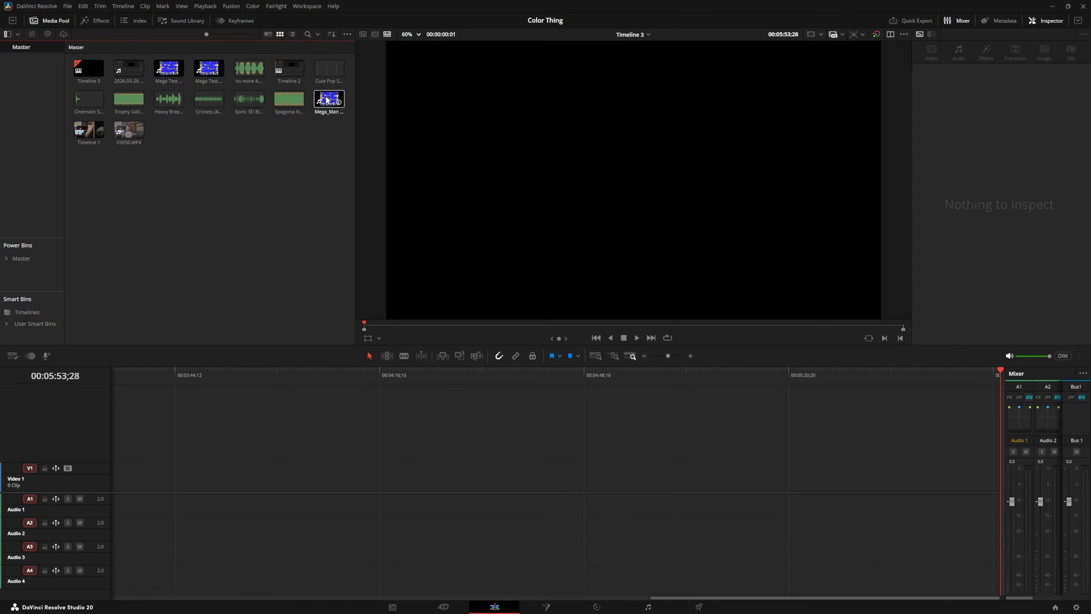
- Set the volume of the Mega_Man V2 source clip in the media pool to -11.0
{"action": "left_click", "coordinate": [327, 99]}
{"action": "key", "text": "ctrl+s"}
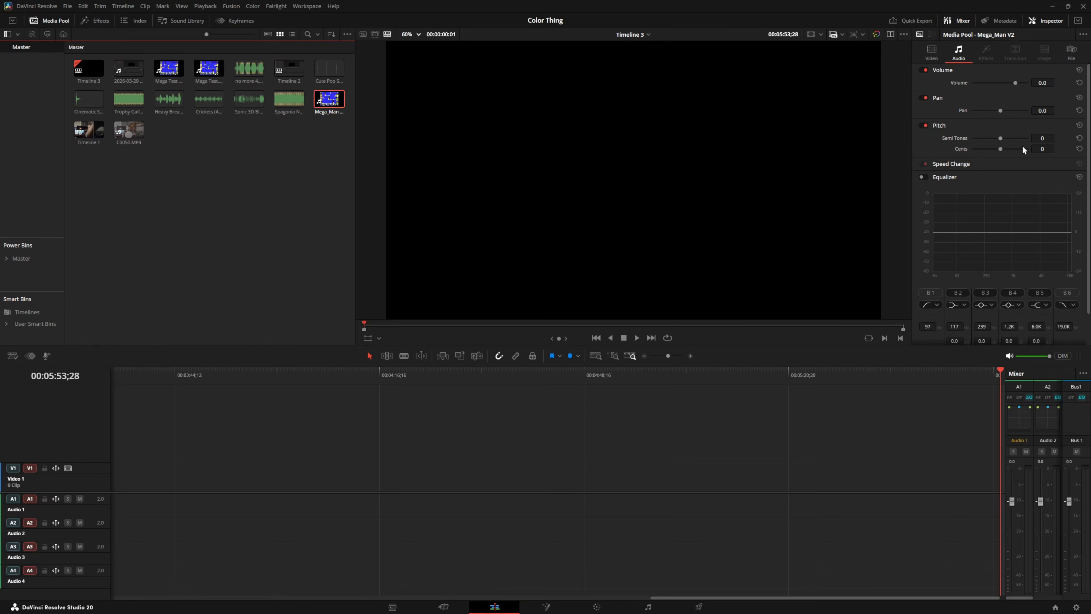
{"action": "left_click", "coordinate": [1041, 82]}
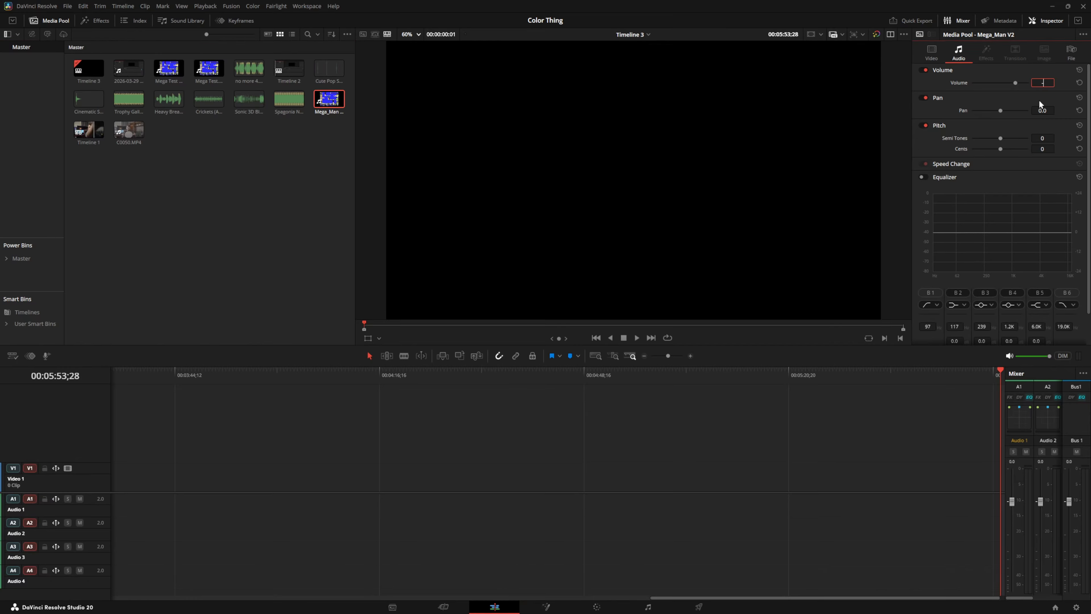
{"action": "key", "text": "Return"}
- Set the zoom of the Mega_Man V2 source clip in the media pool to 1.200
{"action": "left_click", "coordinate": [931, 53]}
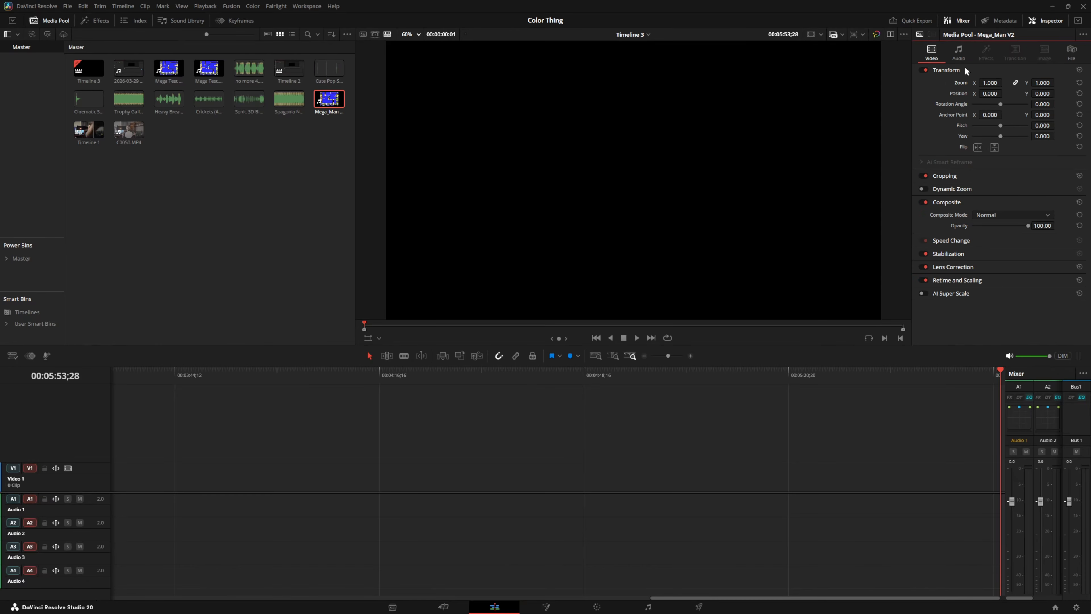
{"action": "left_click", "coordinate": [992, 82]}
{"action": "key", "text": "BackSpace"}
- Remove the first two stereo tracks, Embedded Channels 1 to 4, from the Mega_Man V2 source clip's audio attributes
{"action": "right_click", "coordinate": [323, 93]}
{"action": "left_click", "coordinate": [352, 316]}
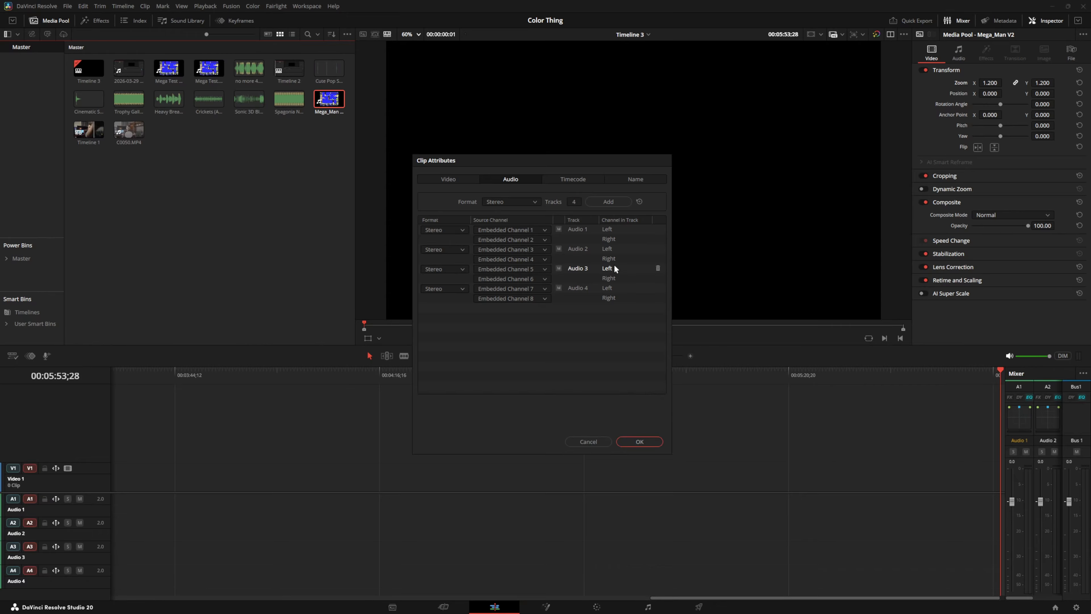
{"action": "left_click", "coordinate": [657, 229]}
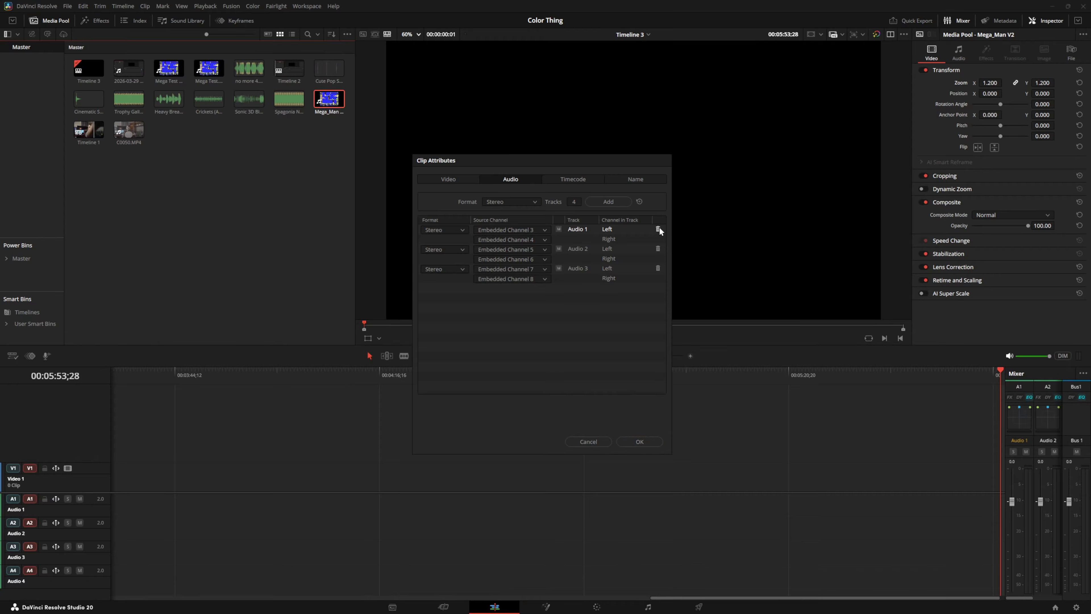
{"action": "left_click", "coordinate": [658, 230]}
{"action": "left_click", "coordinate": [648, 441]}
{"action": "left_click", "coordinate": [297, 246]}
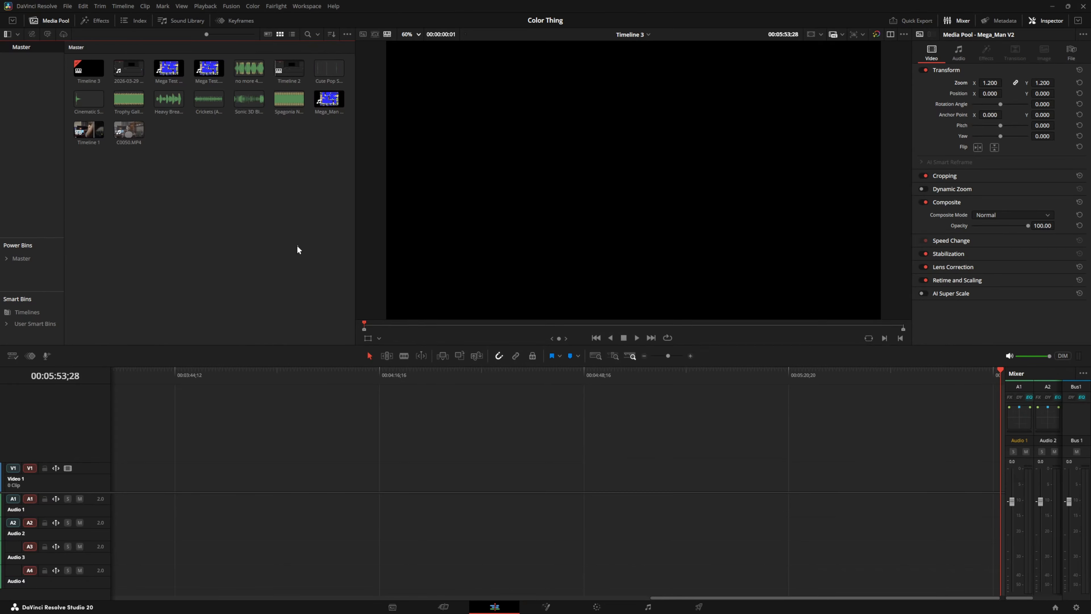
- Place the adjusted Mega_Man V2 source clip on the empty timeline and move the playhead onto it
{"action": "left_click_drag", "start_coordinate": [329, 99], "coordinate": [473, 473]}
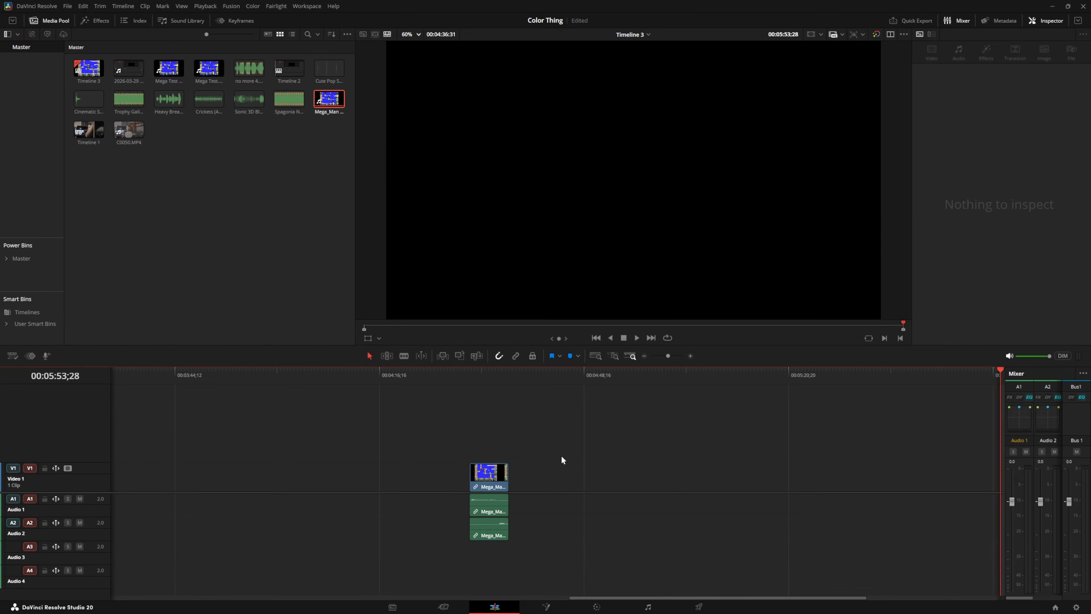
{"action": "left_click", "coordinate": [481, 372]}
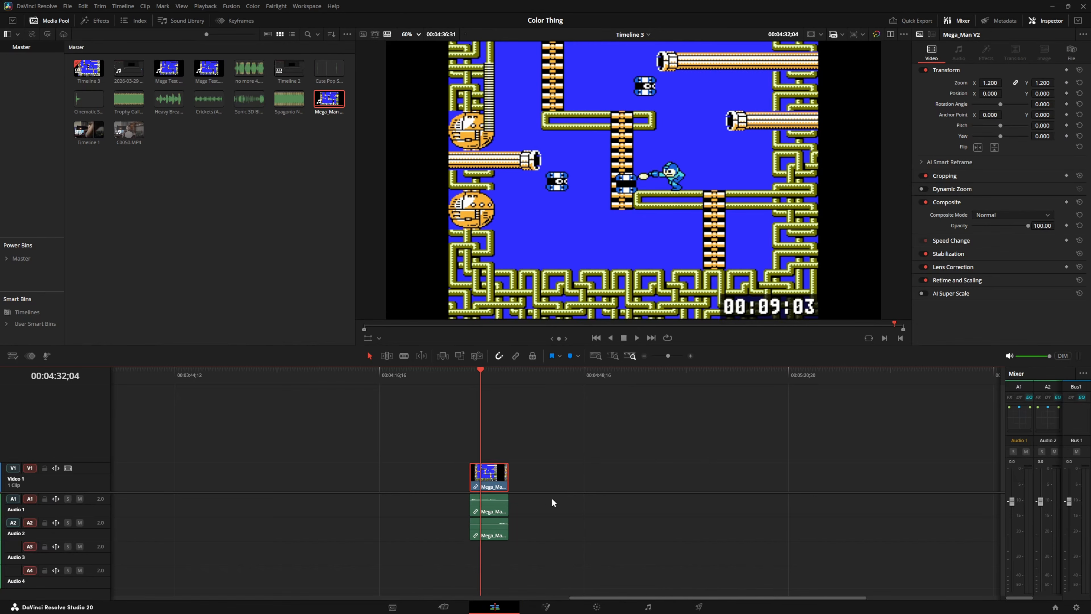
- Reset the zoom and the audio volume of the Mega_Man V2 clip on the timeline to their defaults
{"action": "left_click", "coordinate": [1080, 83]}
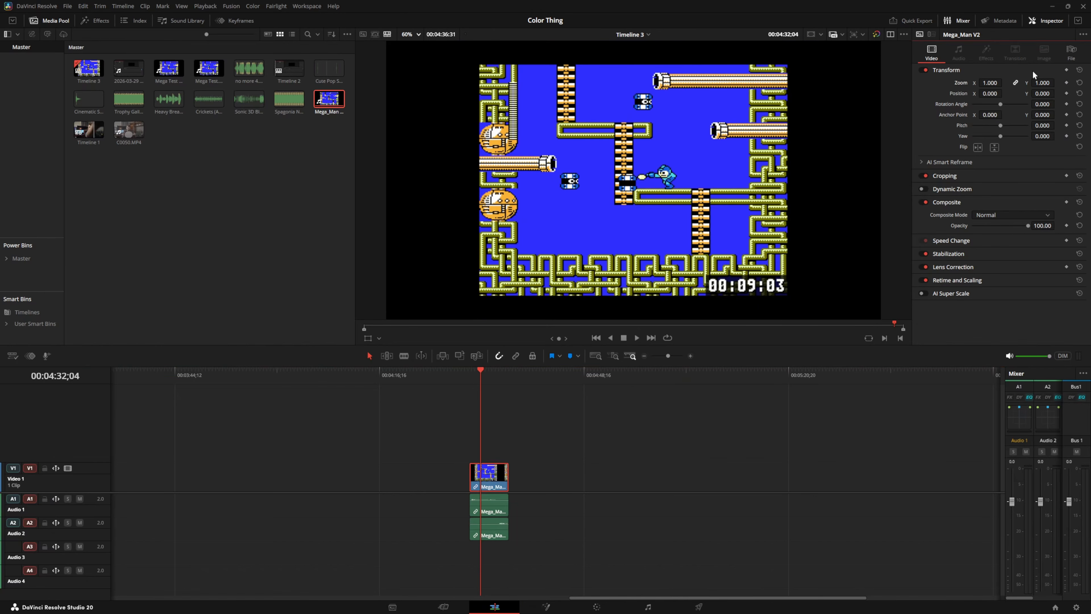
{"action": "left_click", "coordinate": [504, 517]}
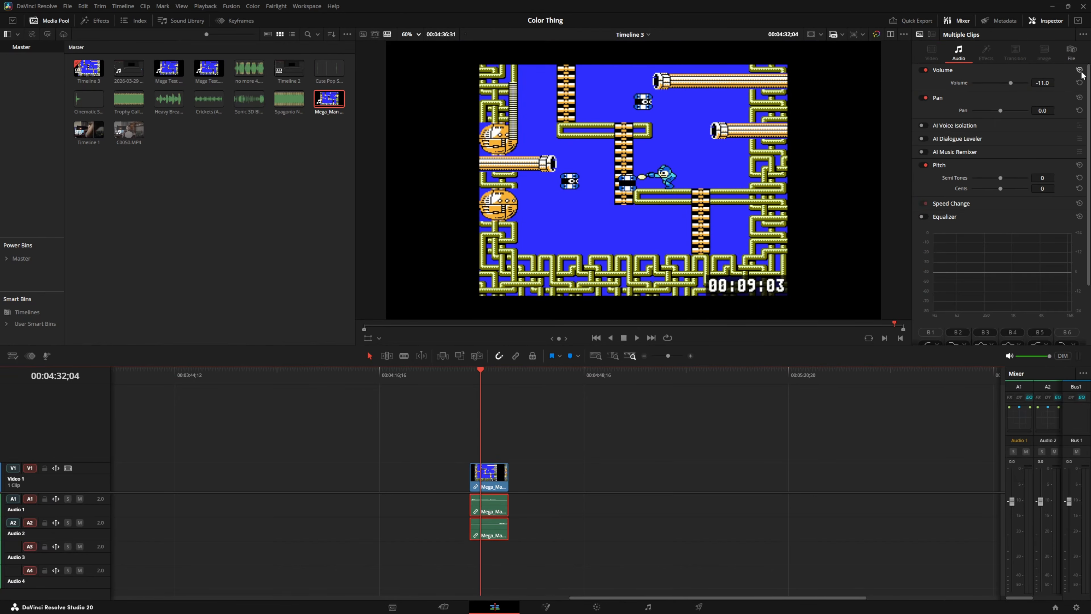
{"action": "left_click", "coordinate": [684, 494]}
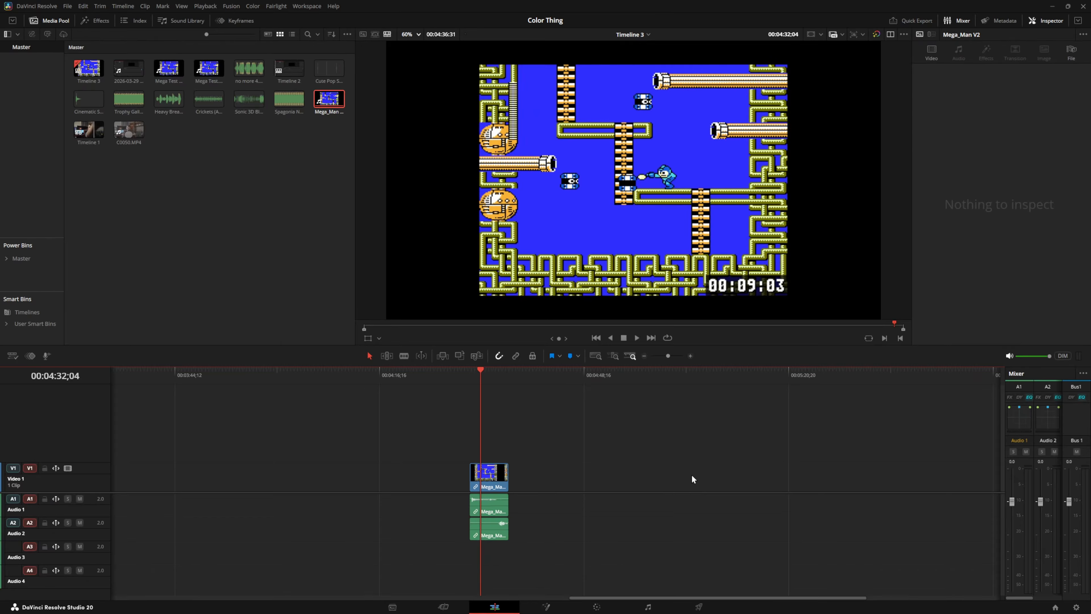
- Try adding two stereo tracks in the source clip's audio attributes and assigning Embedded Channels 1 and 2 to Audio 1, discarding the changes
{"action": "left_click", "coordinate": [332, 276]}
{"action": "right_click", "coordinate": [327, 92]}
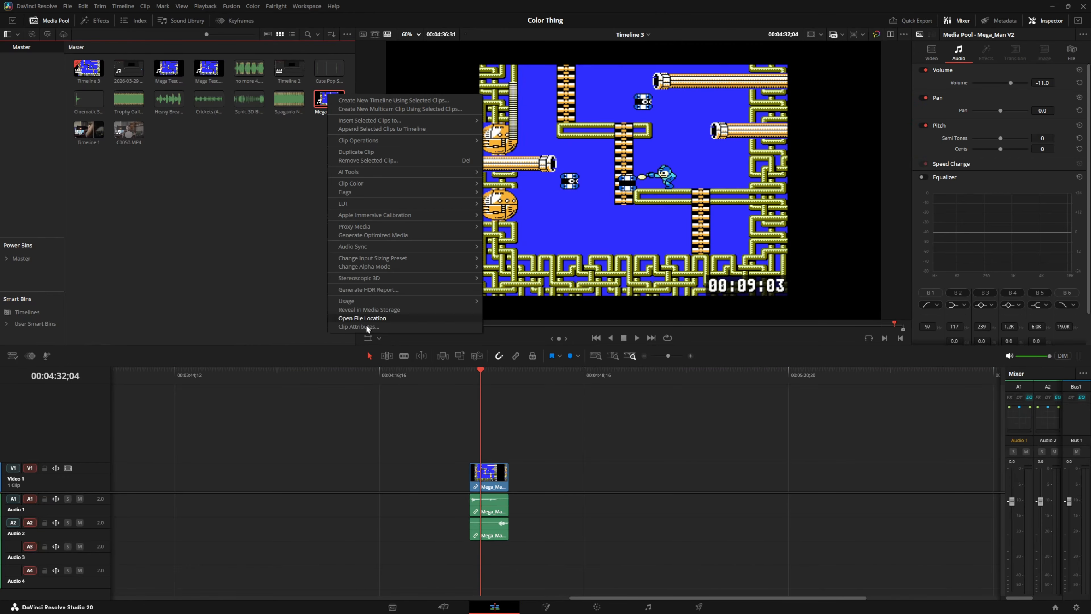
{"action": "left_click", "coordinate": [378, 330]}
{"action": "left_click", "coordinate": [608, 202]}
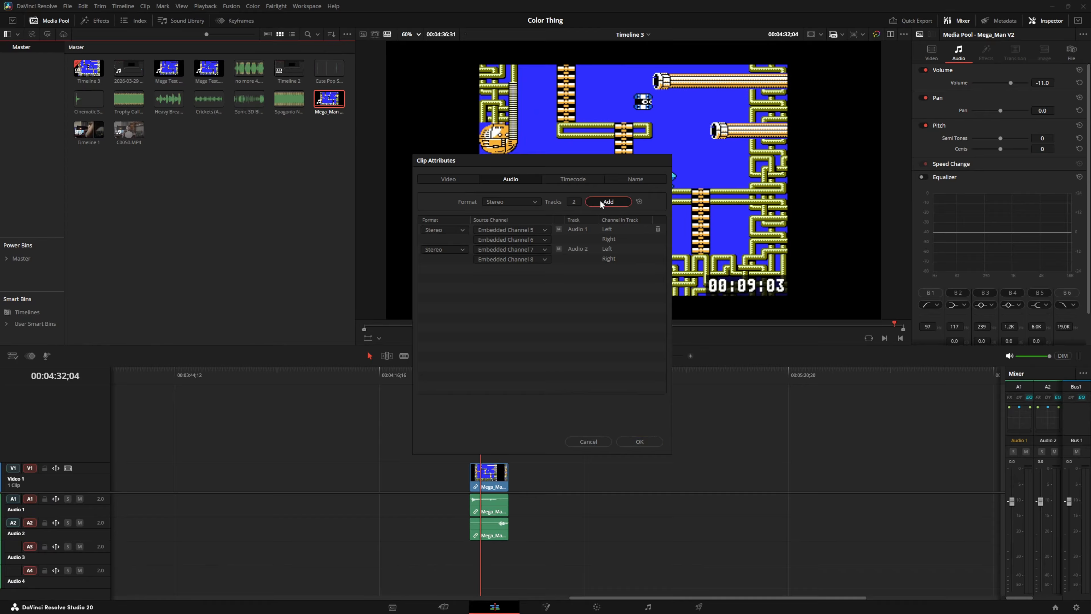
{"action": "left_click", "coordinate": [533, 230]}
{"action": "left_click", "coordinate": [524, 250]}
{"action": "left_click", "coordinate": [523, 240]}
{"action": "left_click", "coordinate": [529, 269]}
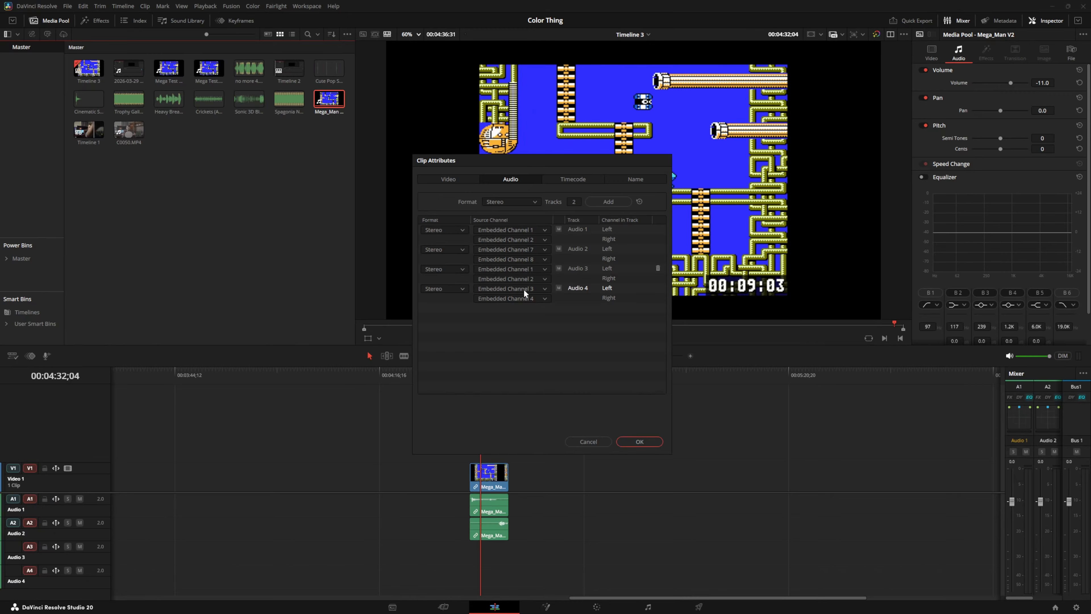
{"action": "left_click", "coordinate": [584, 447]}
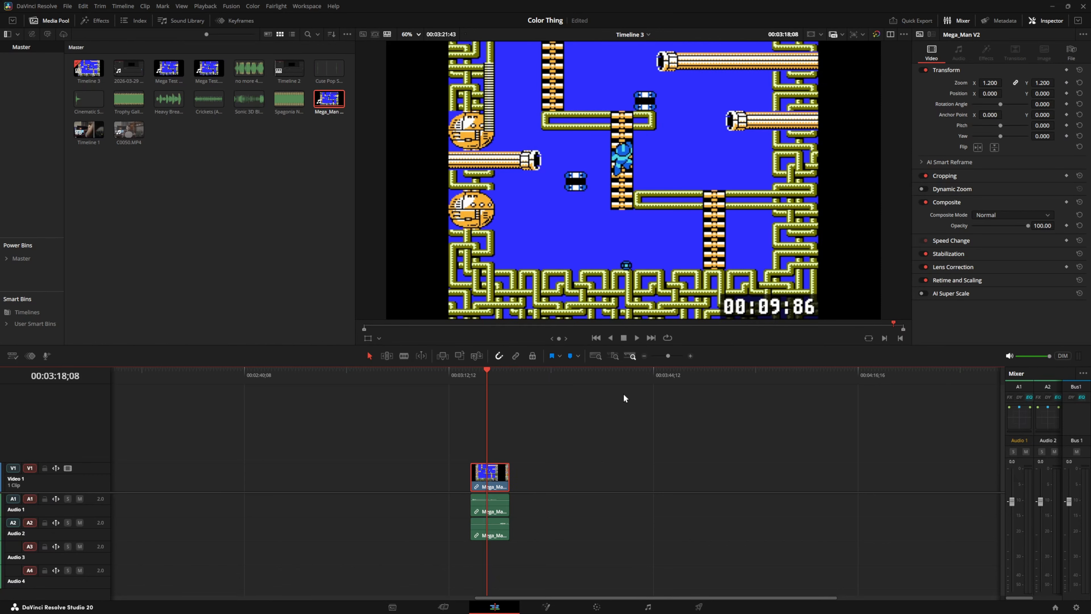
- Place Cute Pop Sound Effects.mp3 on Audio 3 with its first pop aligned at 00:03:18;58, and play back the result
{"action": "key", "text": "space"}
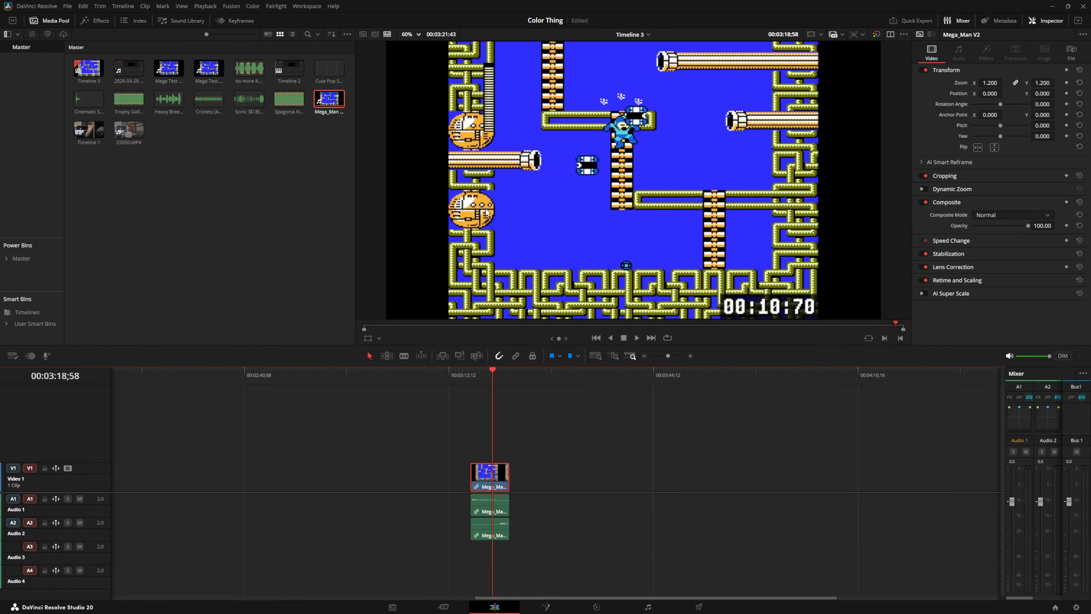
{"action": "left_click_drag", "start_coordinate": [338, 72], "coordinate": [494, 549]}
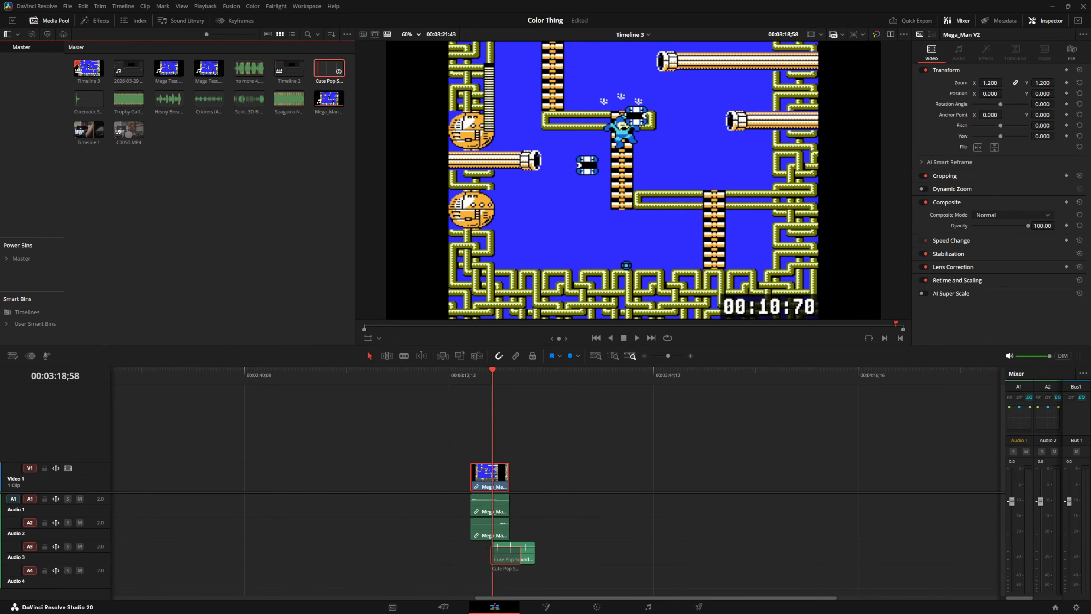
{"action": "left_click", "coordinate": [690, 356]}
{"action": "left_click", "coordinate": [690, 355]}
{"action": "left_click_drag", "start_coordinate": [647, 552], "coordinate": [496, 549]}
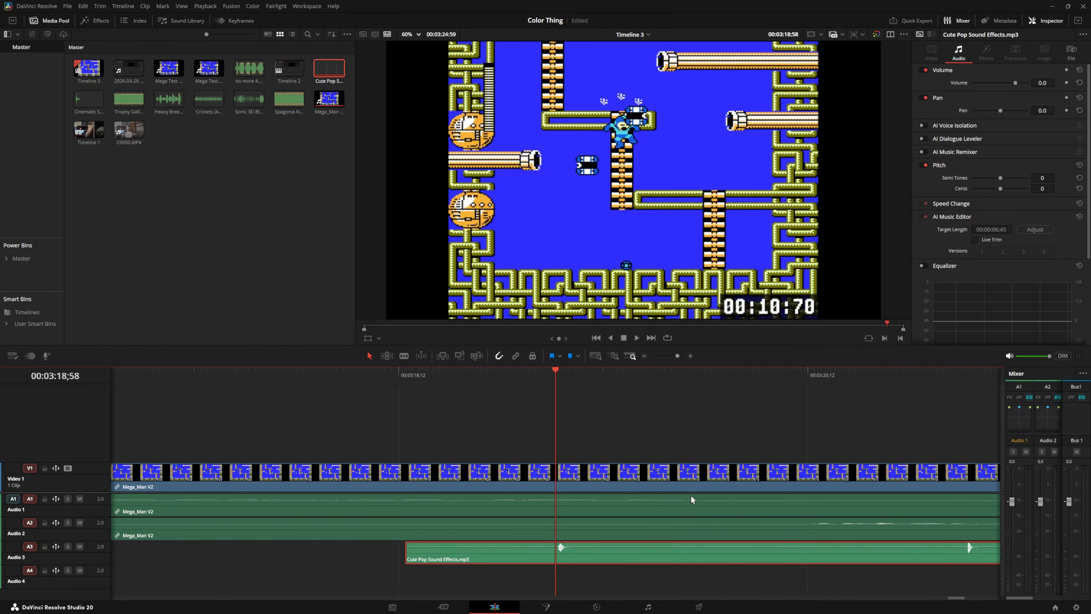
{"action": "left_click", "coordinate": [781, 487]}
{"action": "key", "text": "space"}
{"action": "key", "text": "space"}
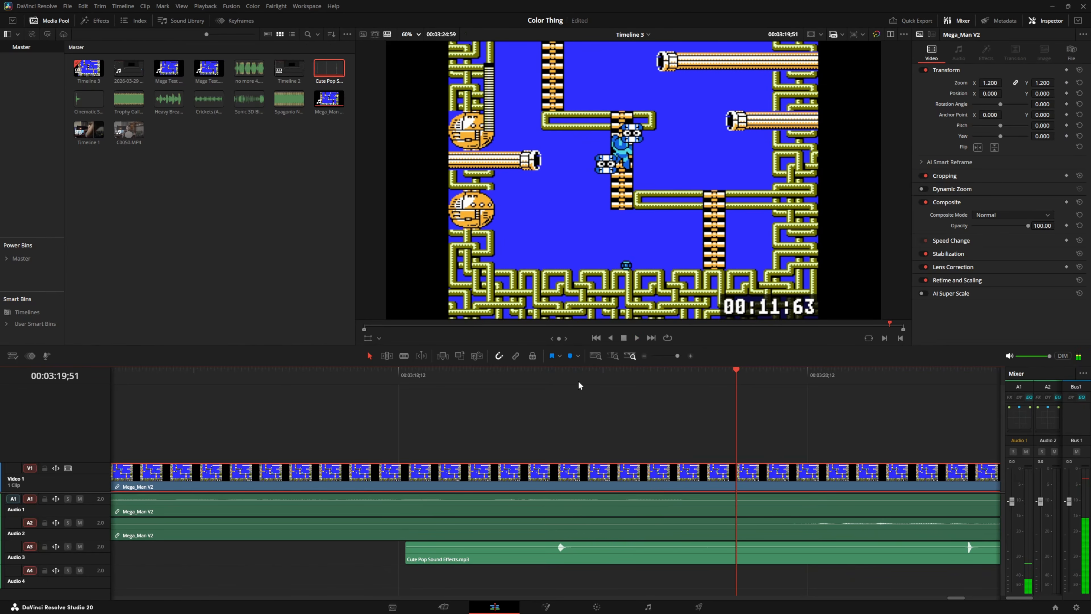
- Trim the Cute Pop sound effect on Audio 3 to end at 00:03:19;08 and save the project
{"action": "left_click", "coordinate": [590, 379]}
{"action": "left_click", "coordinate": [651, 542]}
{"action": "key", "text": "ctrl+b"}
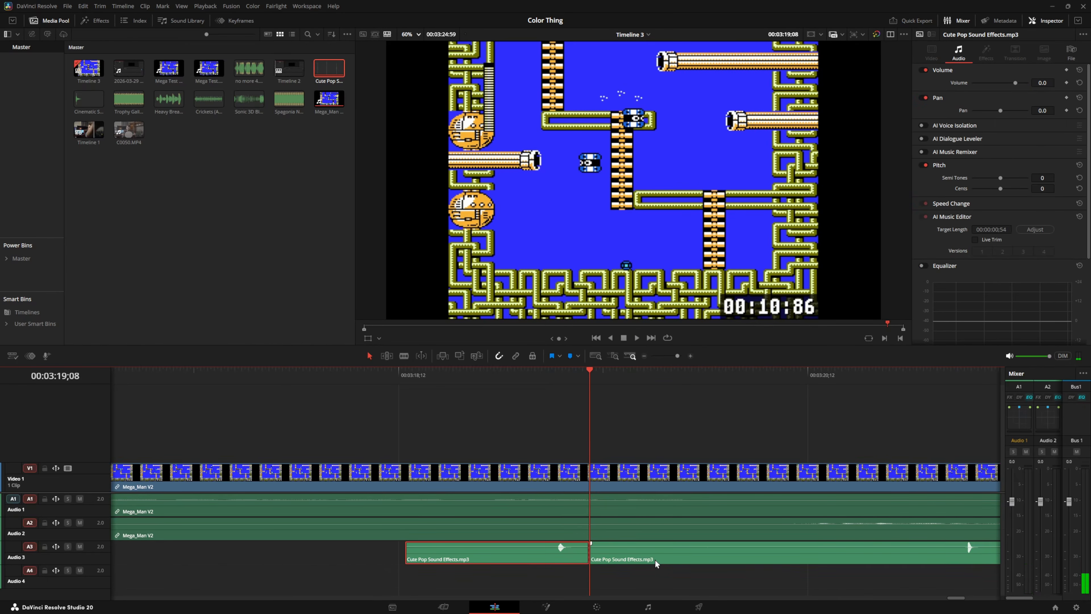
{"action": "key", "text": "Delete"}
{"action": "left_click", "coordinate": [644, 356]}
{"action": "left_click", "coordinate": [645, 355]}
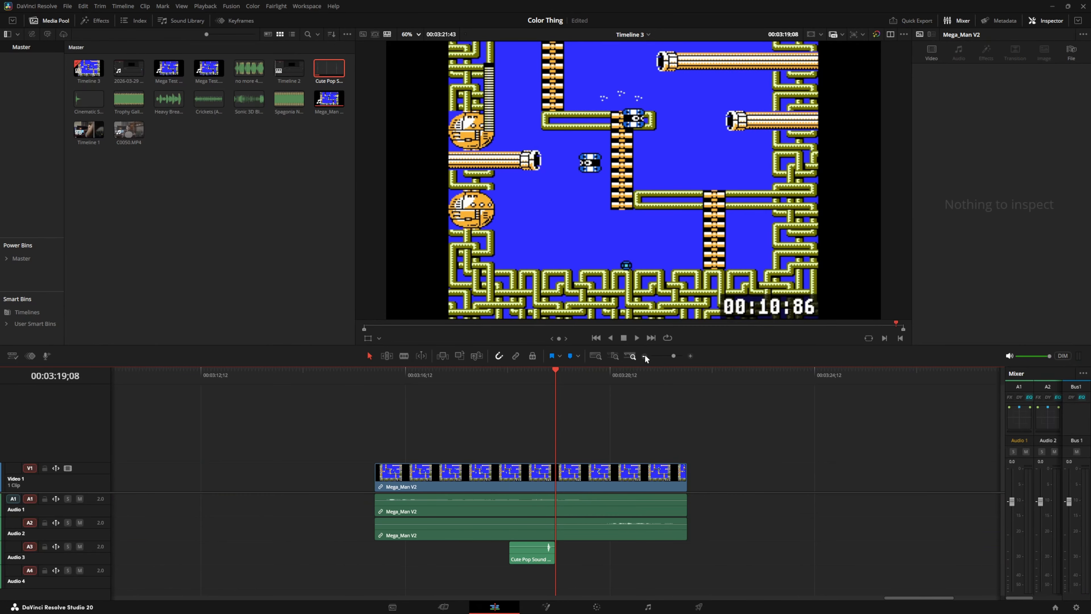
{"action": "left_click", "coordinate": [644, 355]}
{"action": "key", "text": "ctrl+s"}
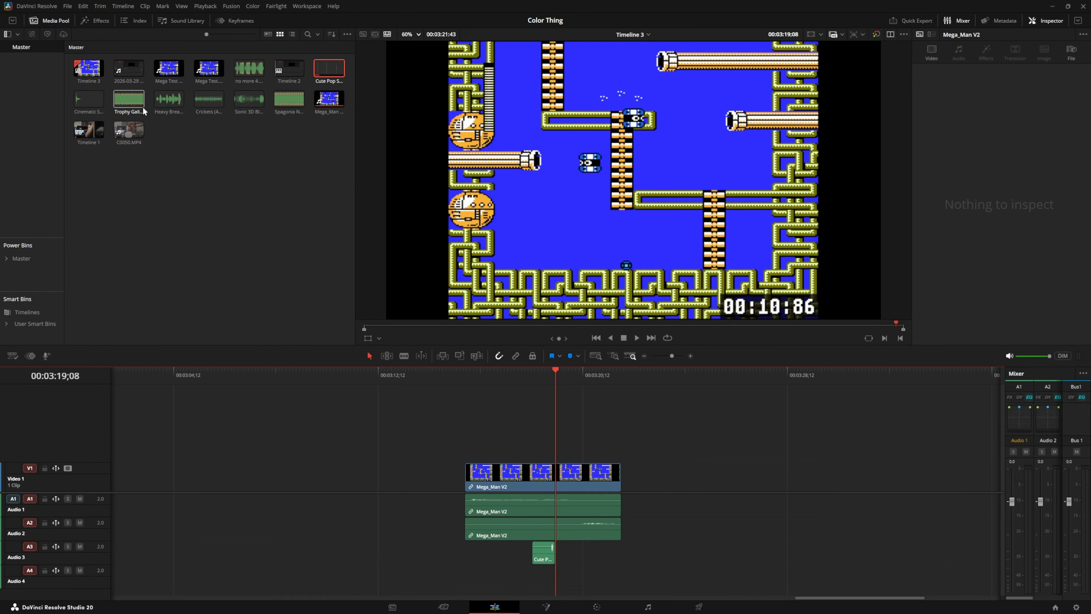
- Try a Reverb effect on the Cute Pop sound effect clip with Dry/Wet at 42.75 and play back the result
{"action": "left_click", "coordinate": [102, 25]}
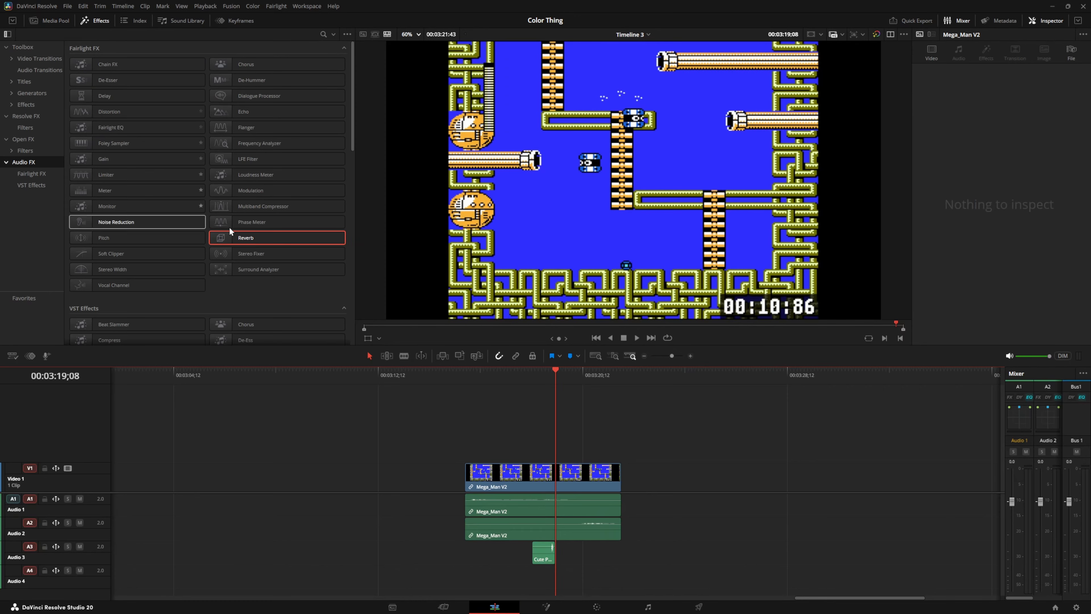
{"action": "left_click_drag", "start_coordinate": [248, 238], "coordinate": [544, 553]}
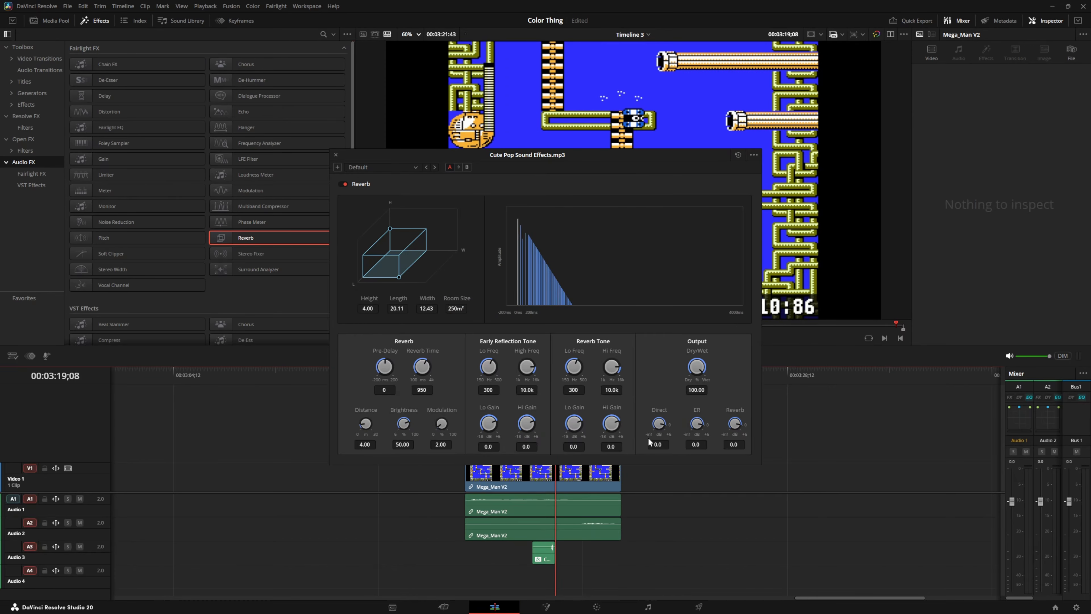
{"action": "left_click_drag", "start_coordinate": [697, 369], "coordinate": [605, 350]}
{"action": "left_click_drag", "start_coordinate": [580, 156], "coordinate": [441, 110]}
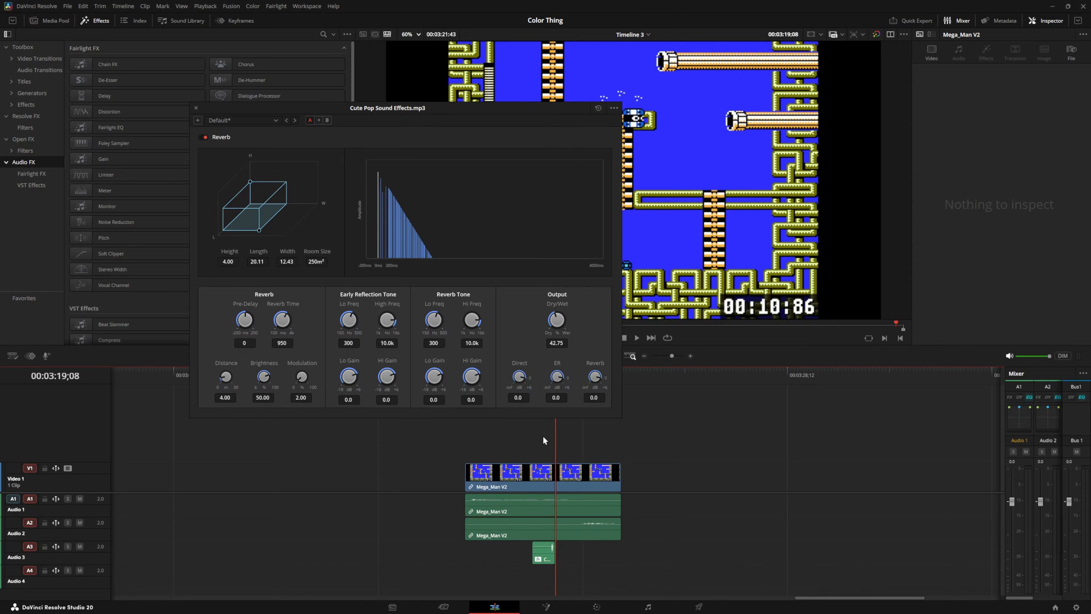
{"action": "left_click_drag", "start_coordinate": [490, 116], "coordinate": [379, 111]}
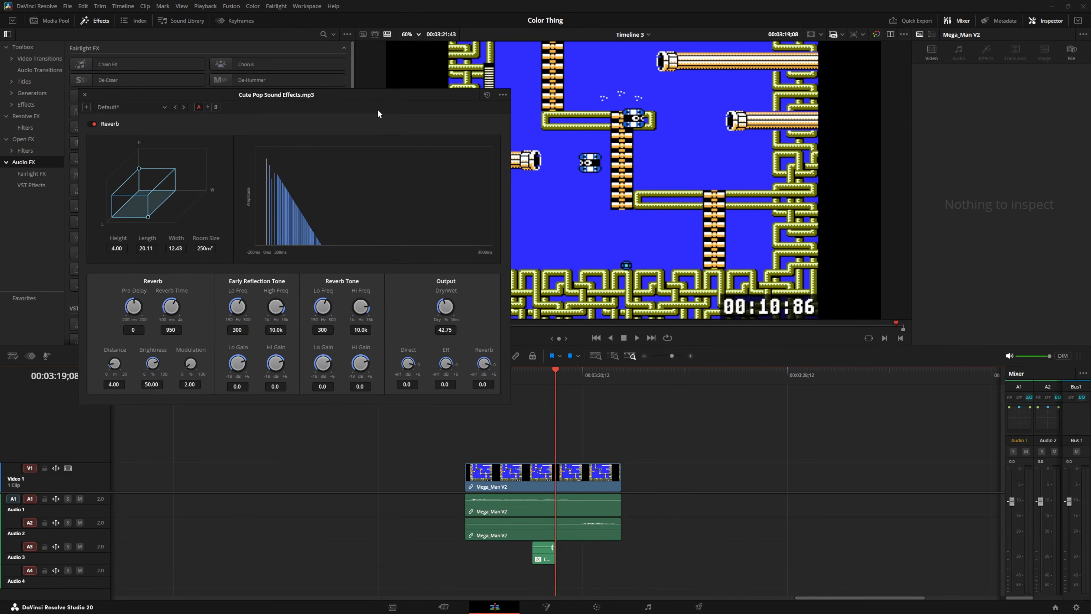
{"action": "left_click", "coordinate": [546, 370]}
{"action": "key", "text": "space"}
{"action": "key", "text": "space"}
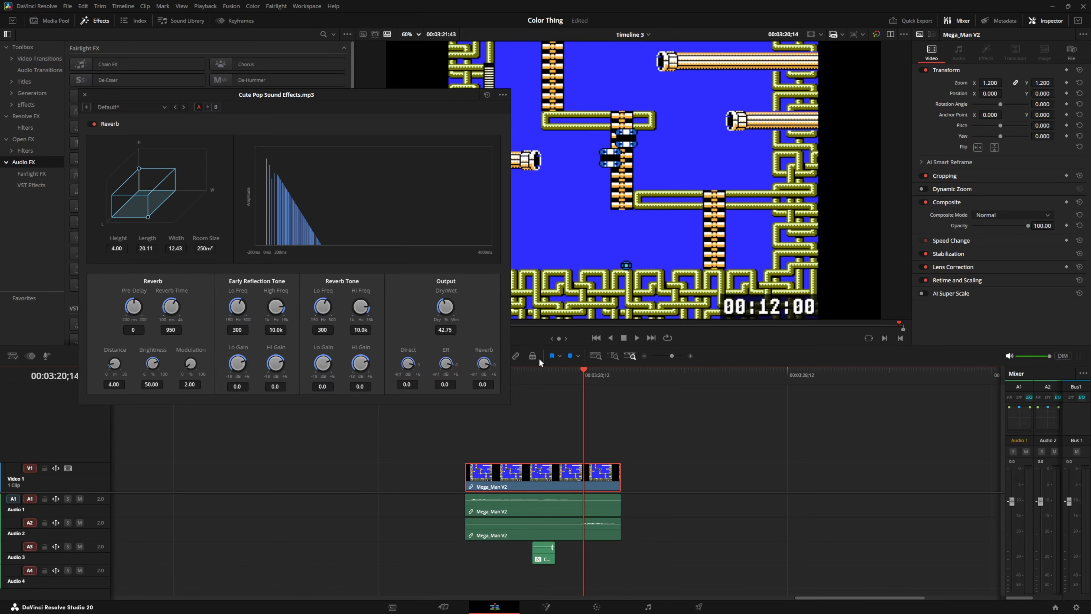
{"action": "left_click", "coordinate": [85, 95]}
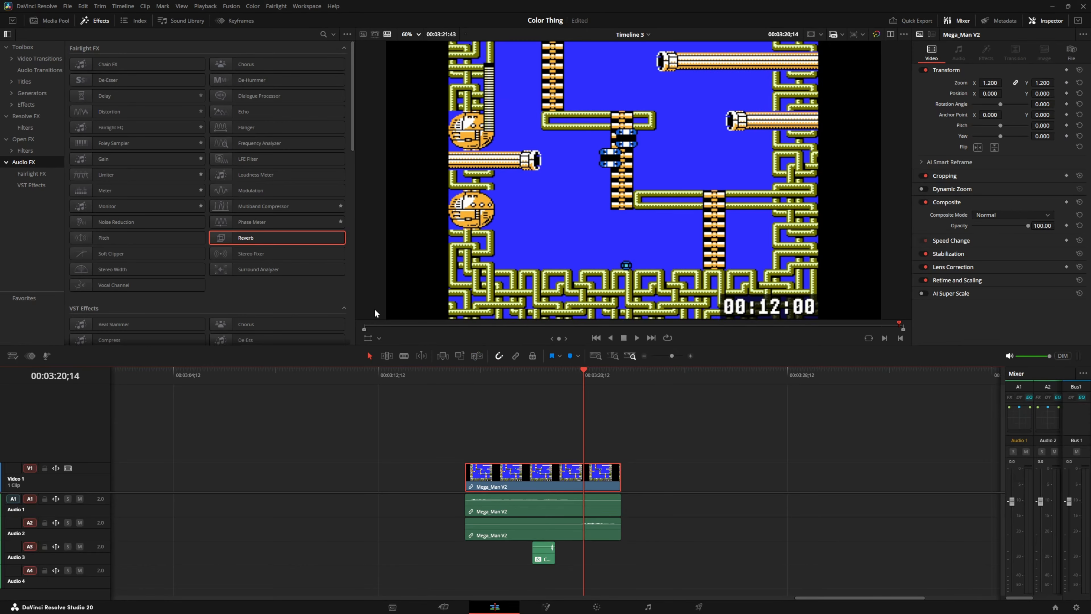
- Remove the Reverb effect from the Cute Pop sound effect clip and save the project
{"action": "left_click", "coordinate": [544, 553]}
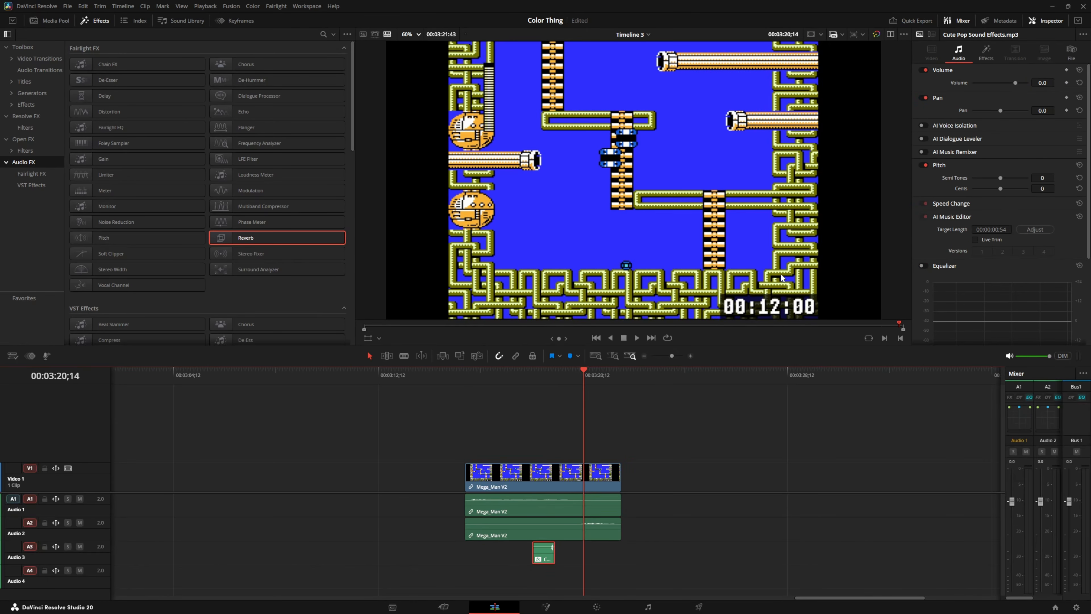
{"action": "left_click", "coordinate": [987, 53]}
{"action": "left_click", "coordinate": [1062, 89]}
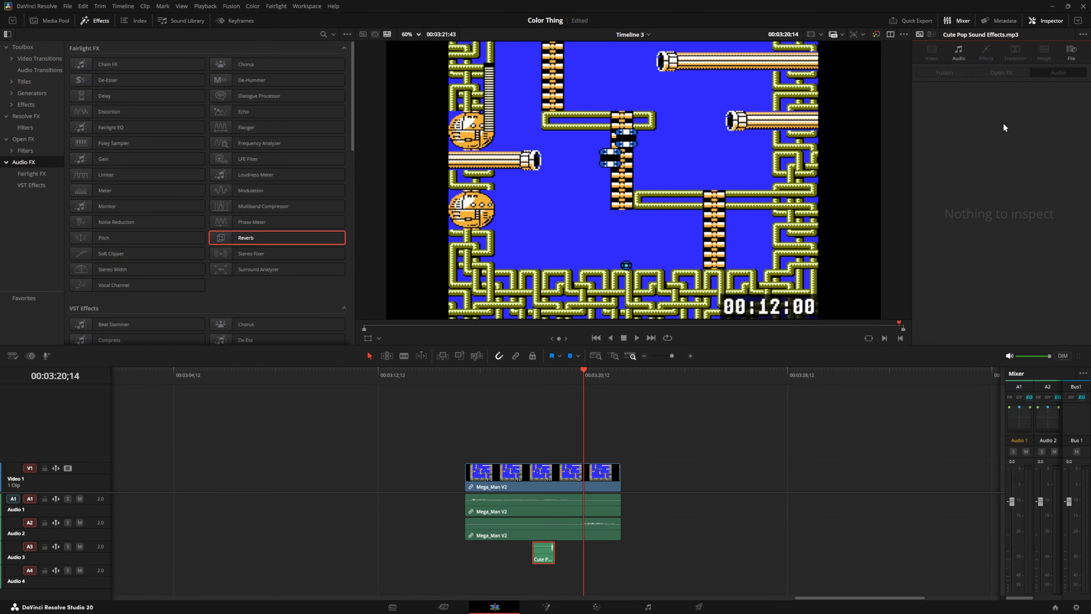
{"action": "key", "text": "ctrl+s"}
- Rename the Audio 3 track as REVERB in the timeline's track index
{"action": "left_click", "coordinate": [126, 22]}
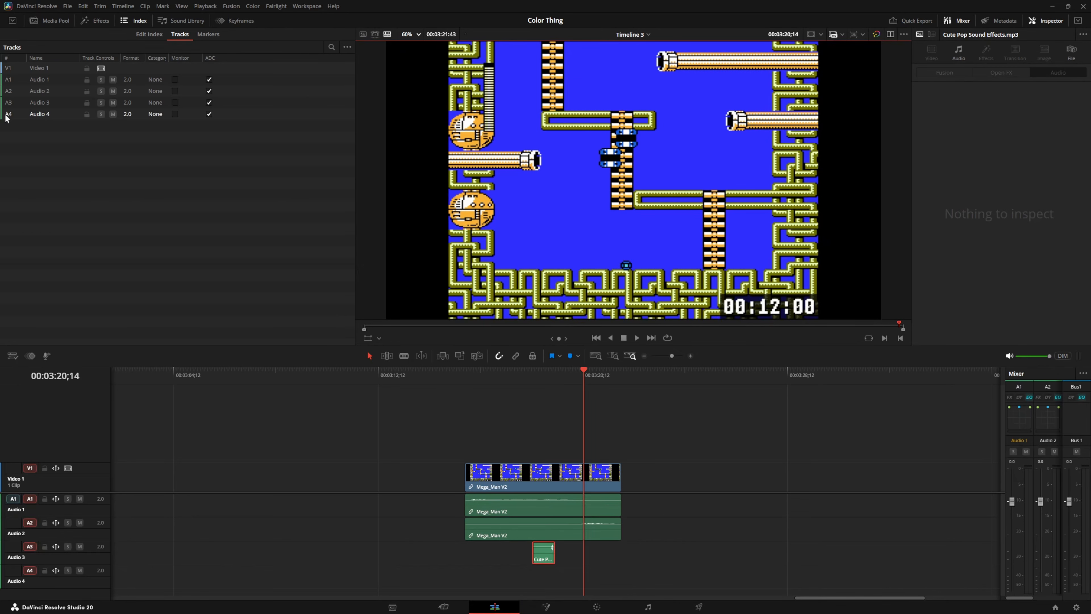
{"action": "left_click", "coordinate": [43, 76]}
{"action": "left_click", "coordinate": [47, 79]}
{"action": "double_click", "coordinate": [43, 79]}
{"action": "left_click", "coordinate": [51, 79]}
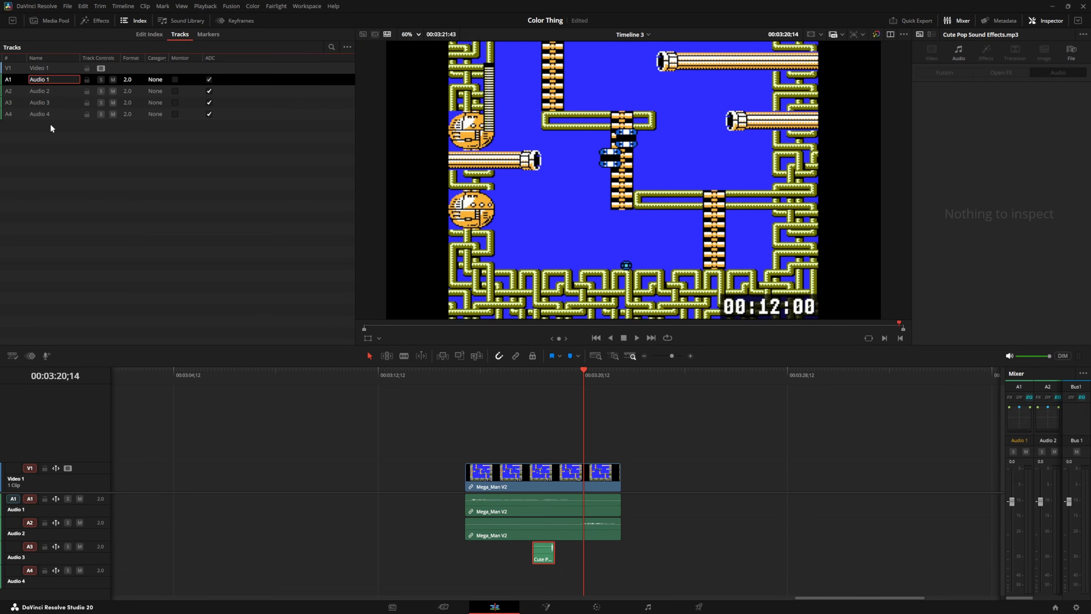
{"action": "left_click", "coordinate": [34, 103]}
{"action": "left_click", "coordinate": [34, 104]}
{"action": "key", "text": "BackSpace"}
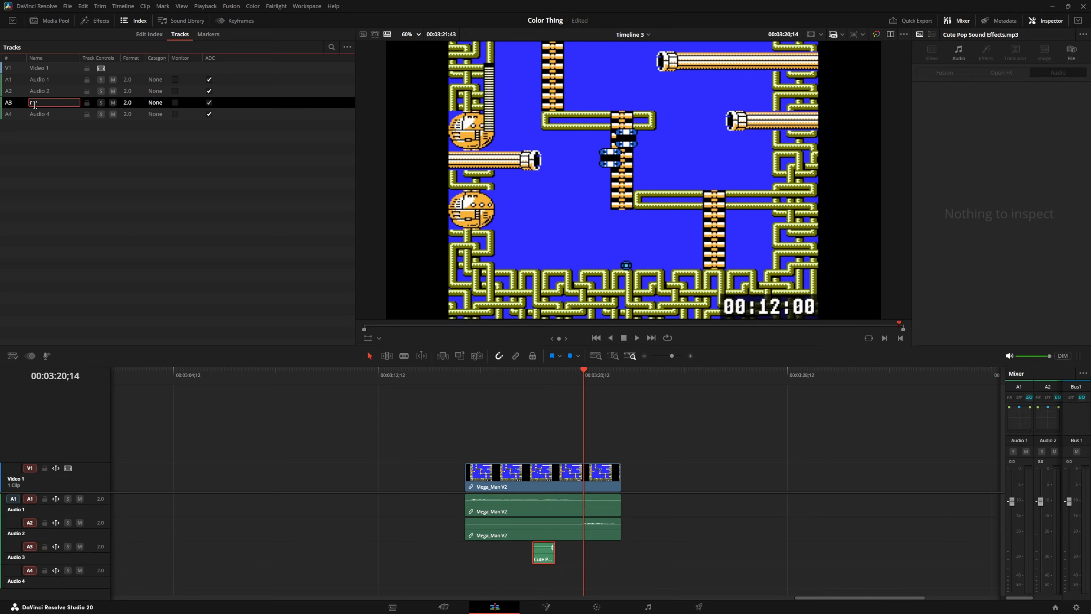
{"action": "type", "text": "REVERB"}
{"action": "key", "text": "Return"}
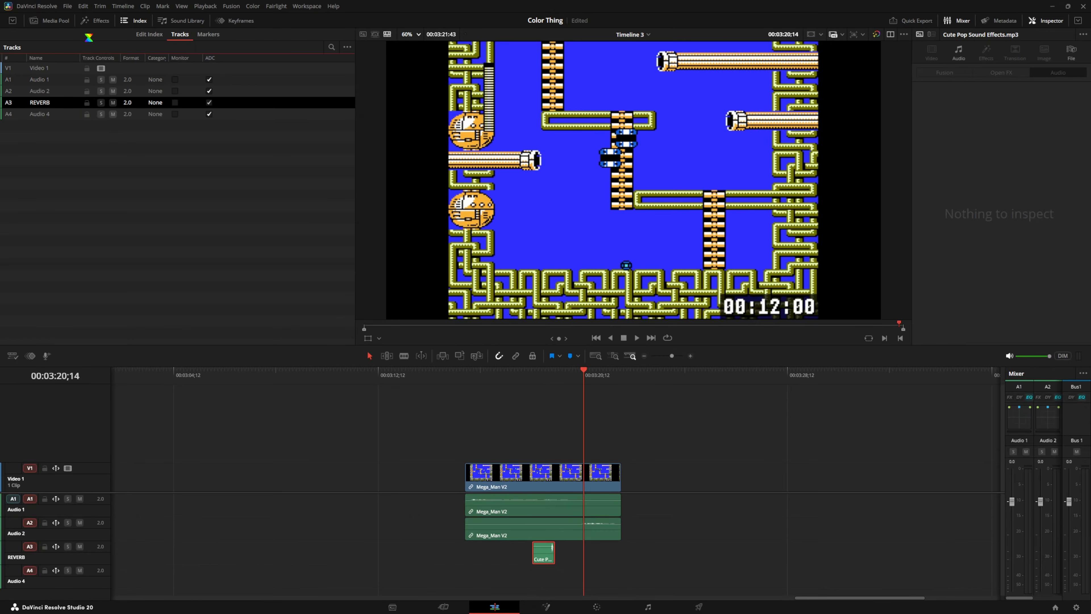
- Apply the Reverb effect to the whole REVERB track and load its SFX Reverb preset, without creating or updating a preset
{"action": "left_click", "coordinate": [89, 23]}
{"action": "left_click_drag", "start_coordinate": [248, 237], "coordinate": [103, 558]}
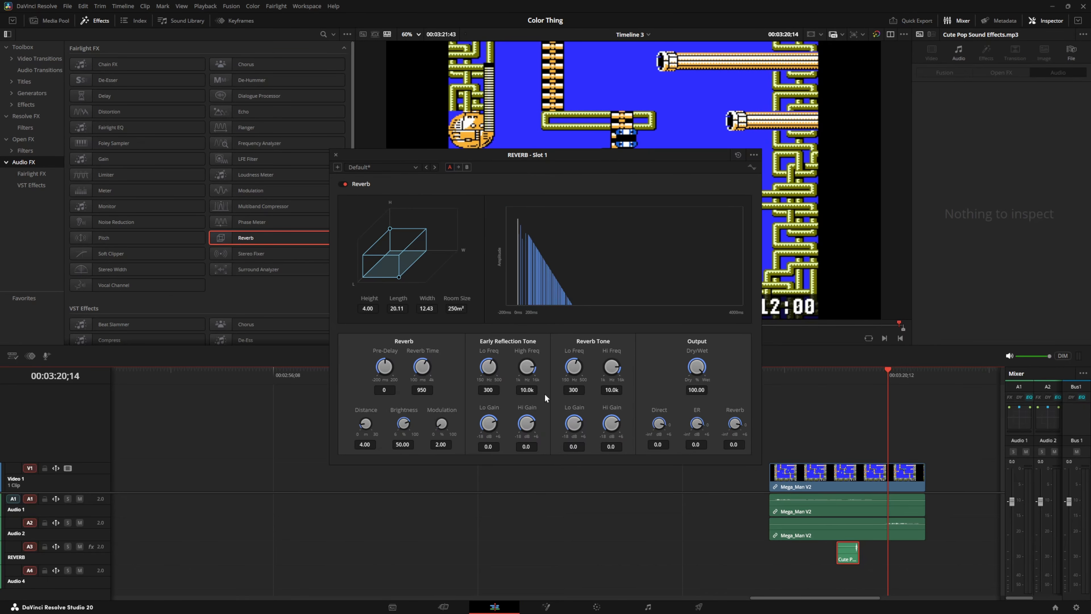
{"action": "left_click", "coordinate": [409, 166]}
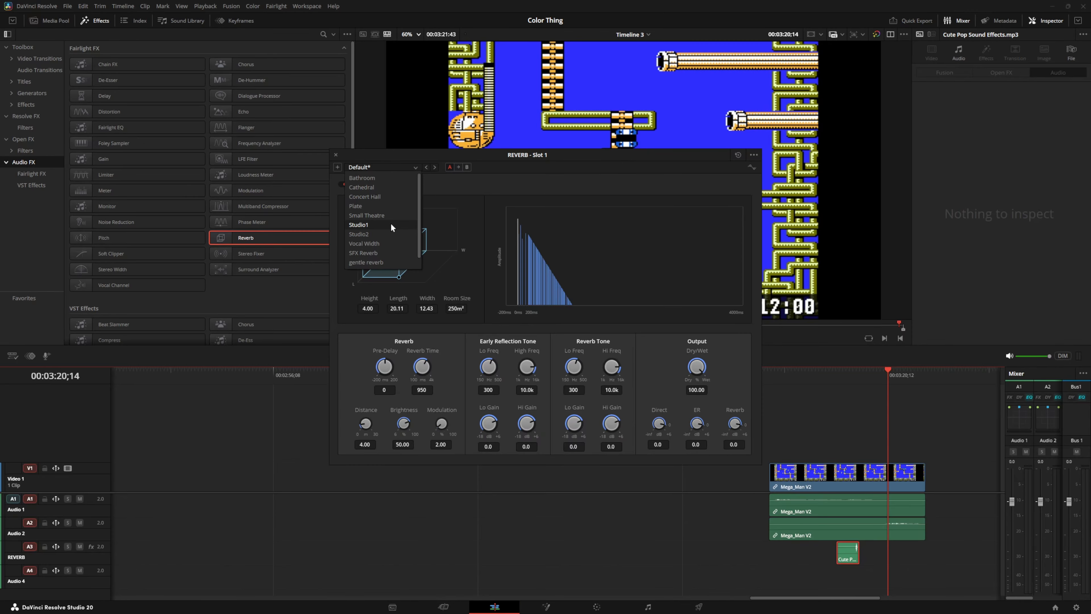
{"action": "left_click", "coordinate": [355, 254]}
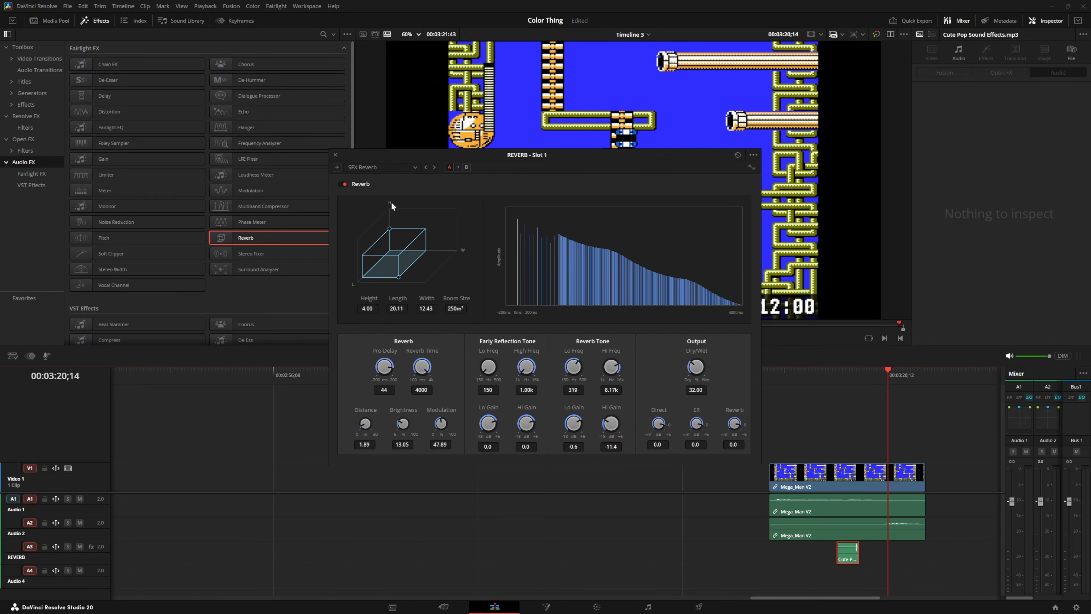
{"action": "left_click", "coordinate": [337, 167]}
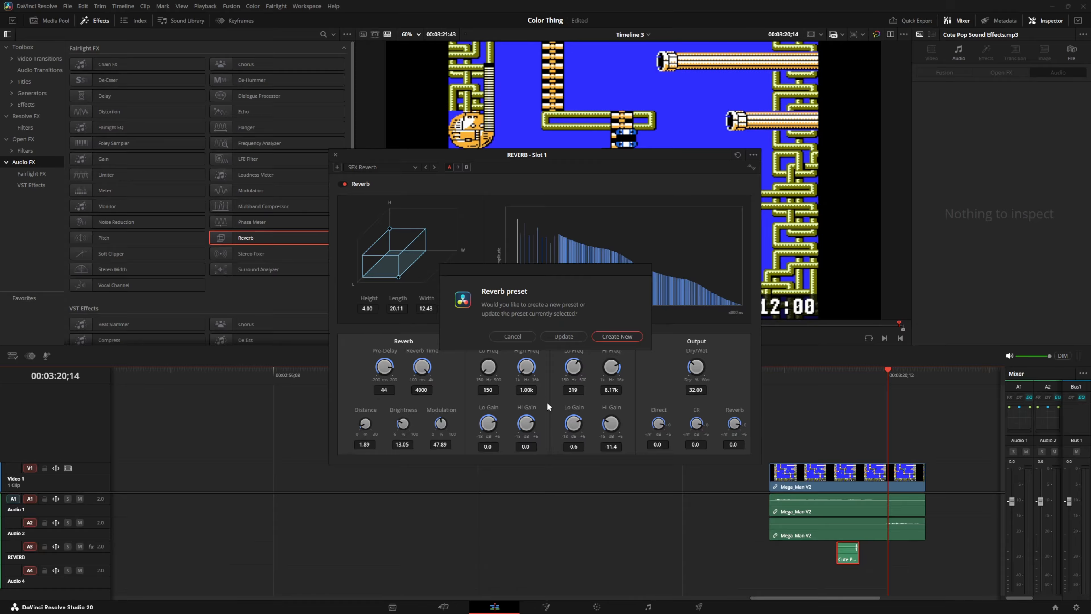
{"action": "left_click", "coordinate": [519, 337]}
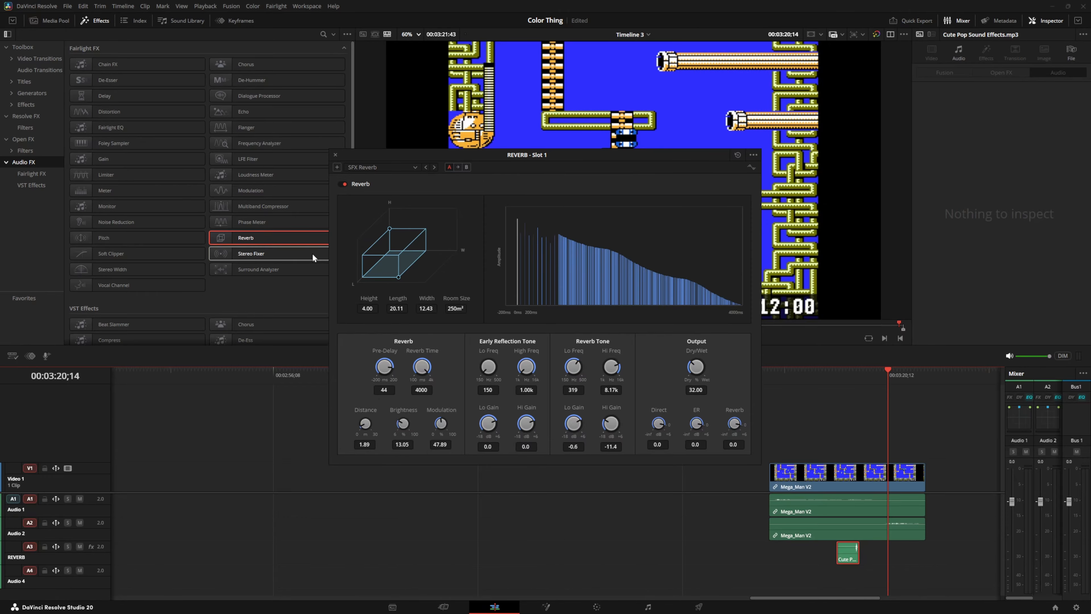
- Compare playback of the Cute Pop sound effect with the track's Reverb bypassed and enabled, and save the project
{"action": "left_click", "coordinate": [839, 372]}
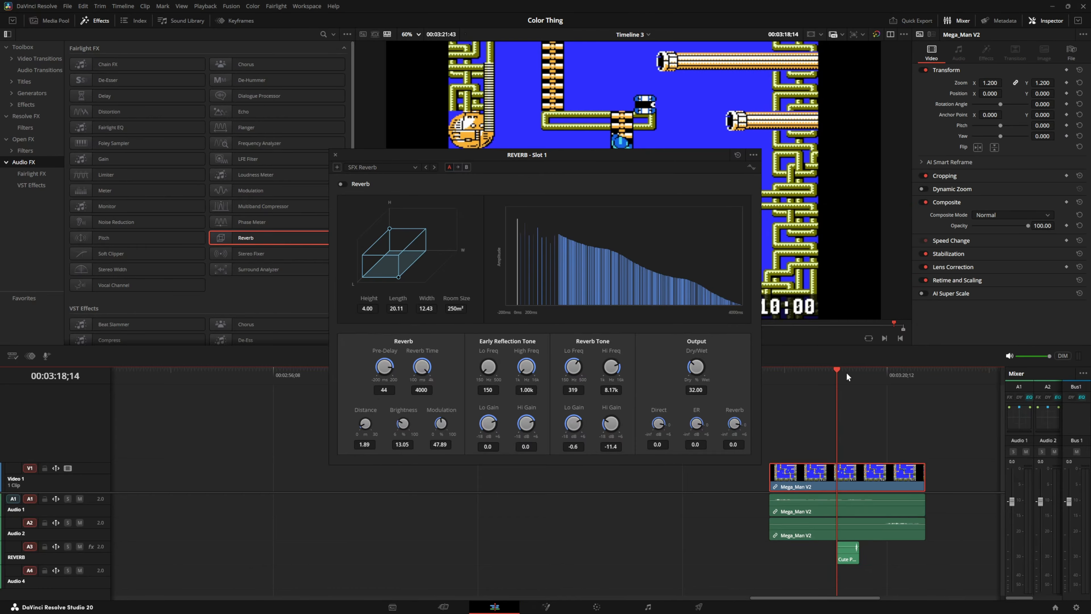
{"action": "key", "text": "space"}
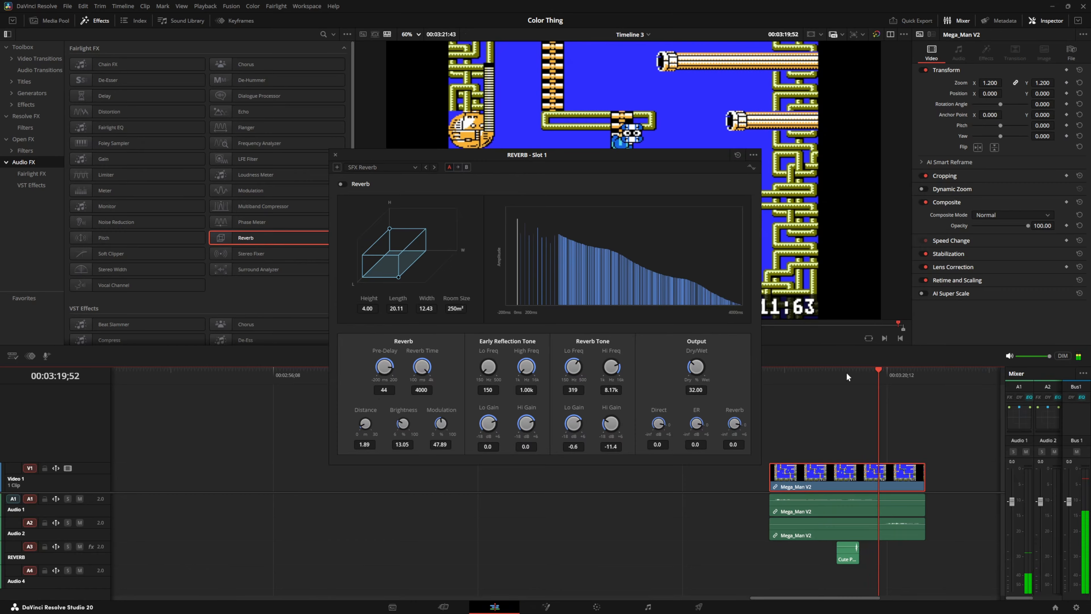
{"action": "left_click", "coordinate": [846, 372]}
{"action": "left_click", "coordinate": [339, 187]}
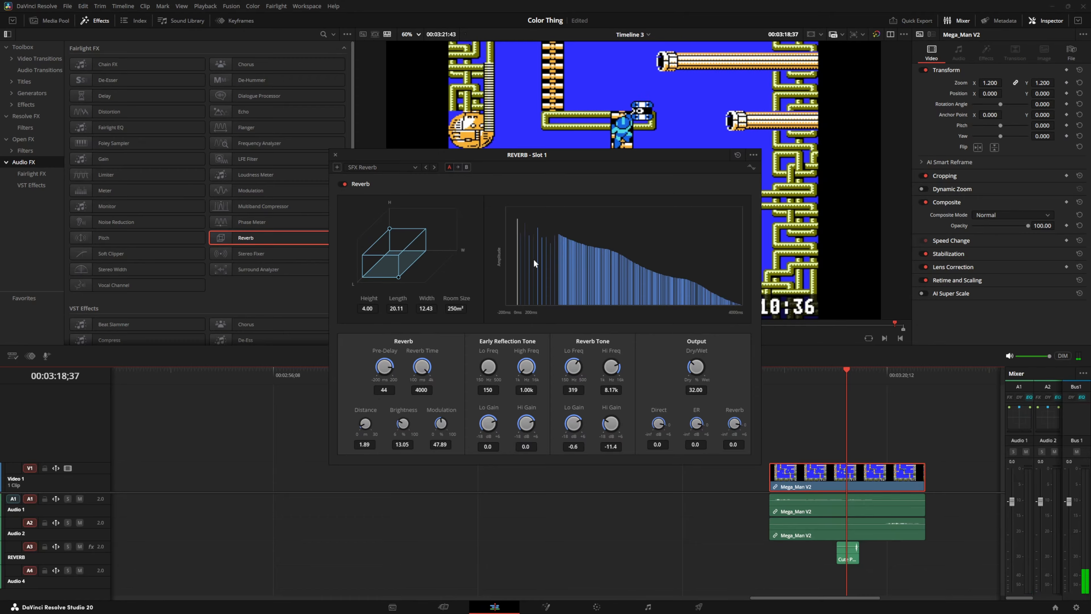
{"action": "key", "text": "space"}
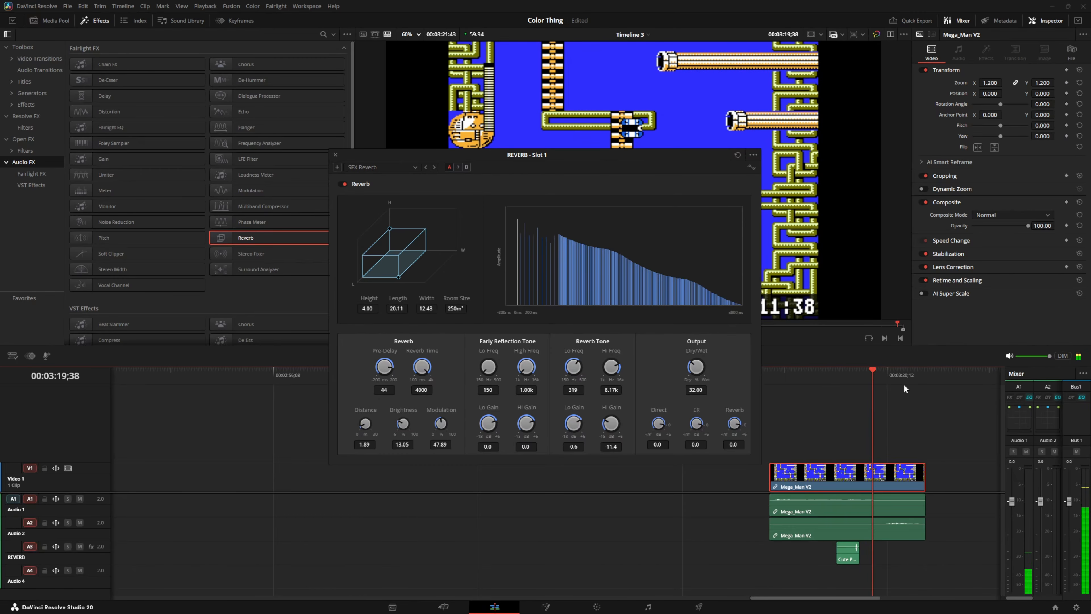
{"action": "key", "text": "space"}
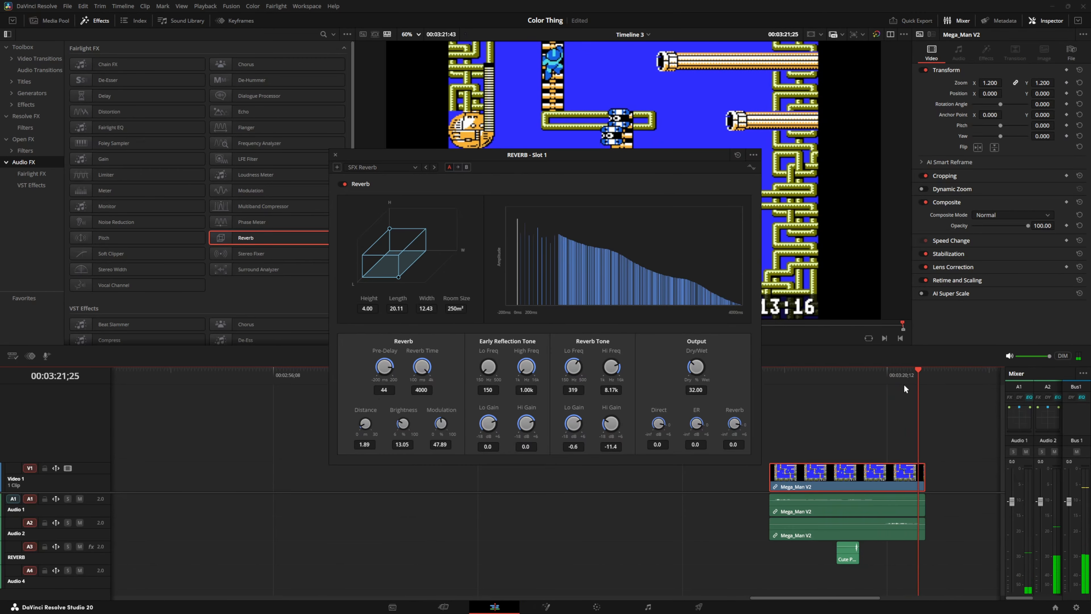
{"action": "key", "text": "ctrl+s"}
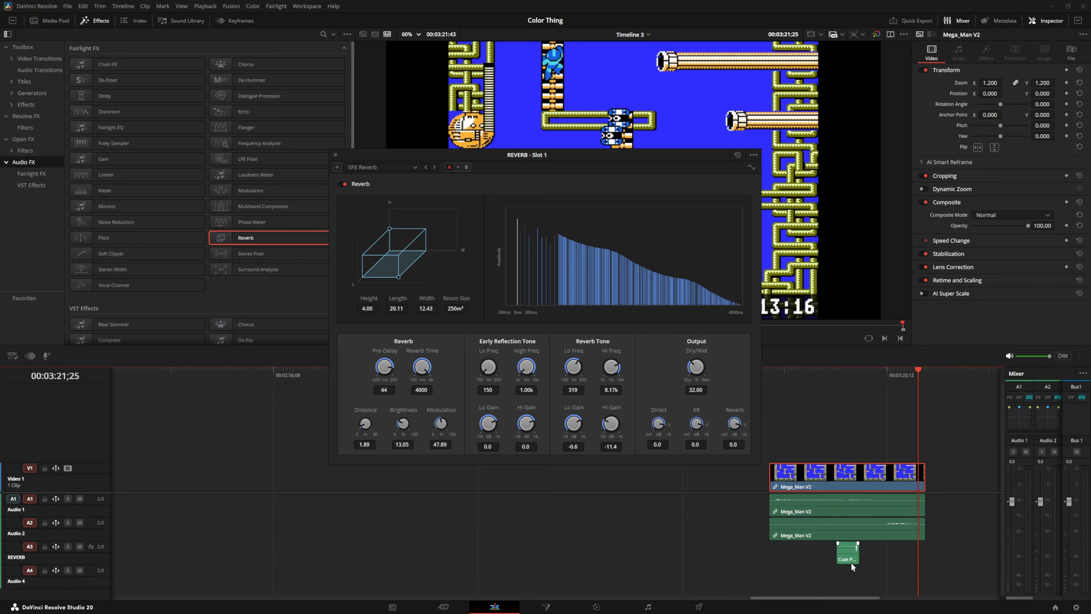
{"action": "left_click", "coordinate": [838, 377]}
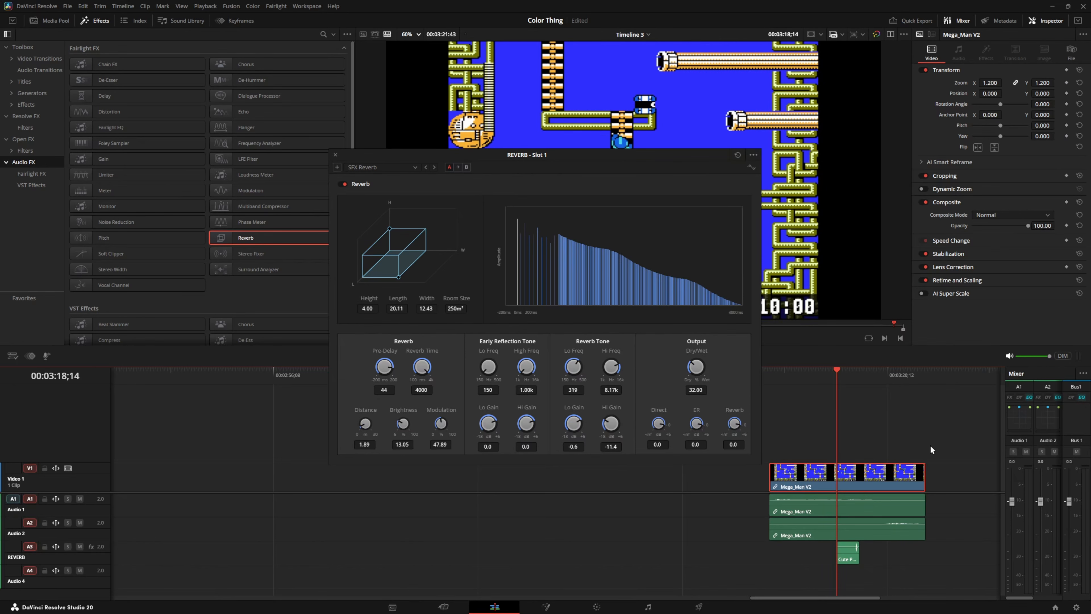
{"action": "key", "text": "space"}
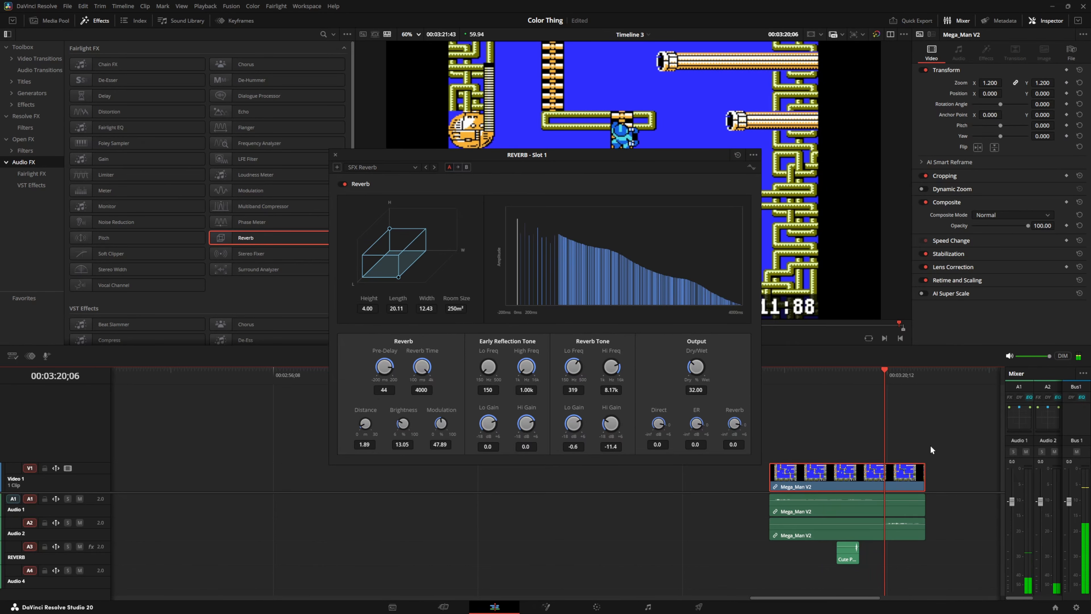
{"action": "key", "text": "space"}
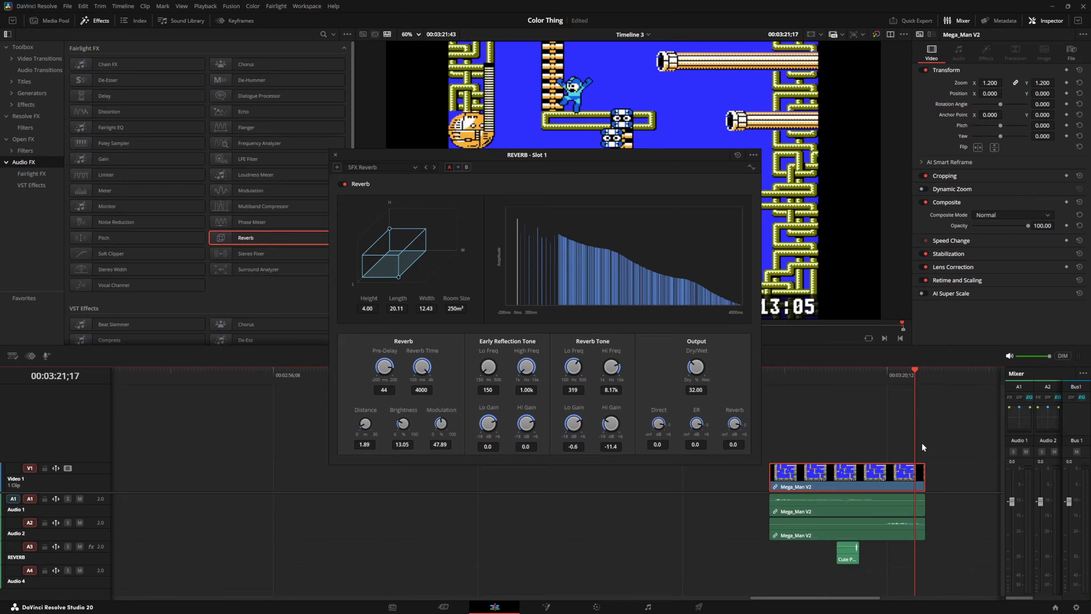
{"action": "left_click", "coordinate": [336, 155]}
- Place Cinematic Sound Effect metal shing.mp3 on the REVERB track, starting at 00:03:07;06
{"action": "left_click", "coordinate": [599, 371]}
{"action": "left_click", "coordinate": [51, 20]}
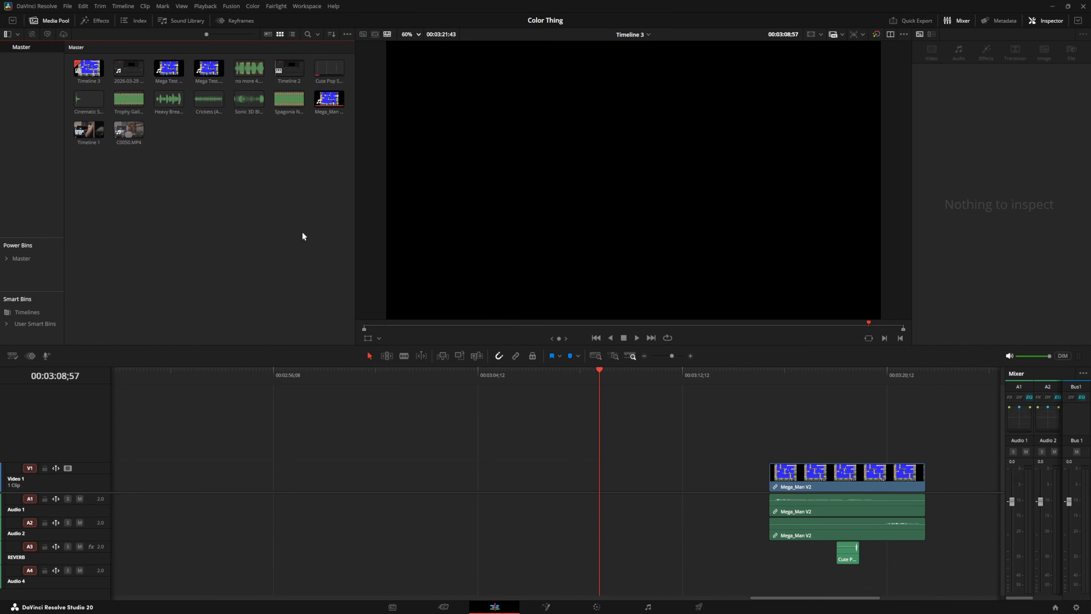
{"action": "left_click_drag", "start_coordinate": [89, 100], "coordinate": [551, 556]}
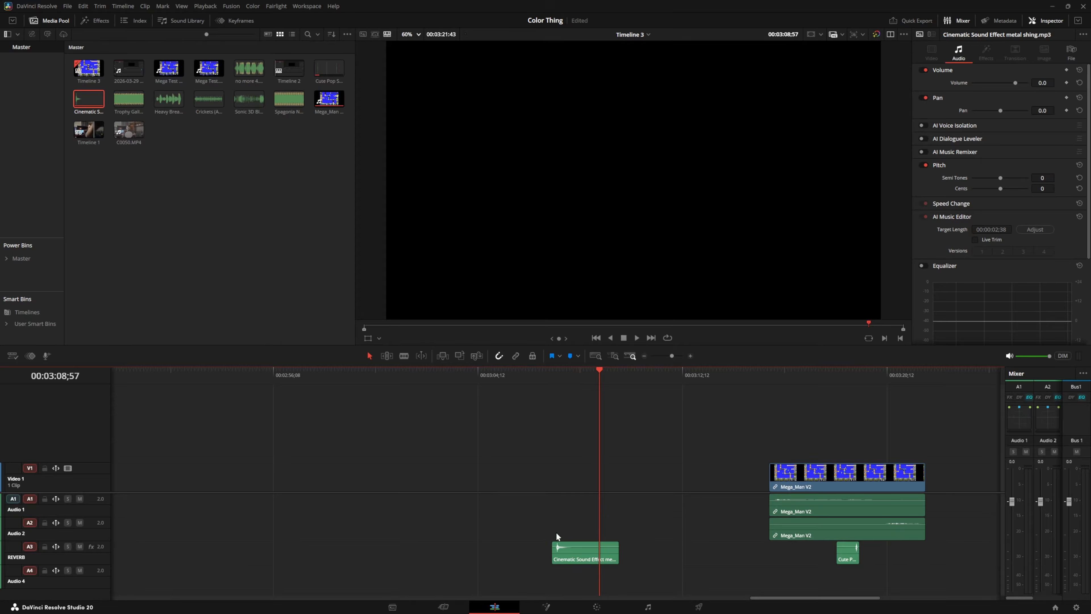
- Play back the metal shing sound effect with the REVERB track's Reverb settings displayed, and save the project
{"action": "left_click", "coordinate": [553, 379]}
{"action": "left_click", "coordinate": [103, 557]}
{"action": "left_click", "coordinate": [986, 53]}
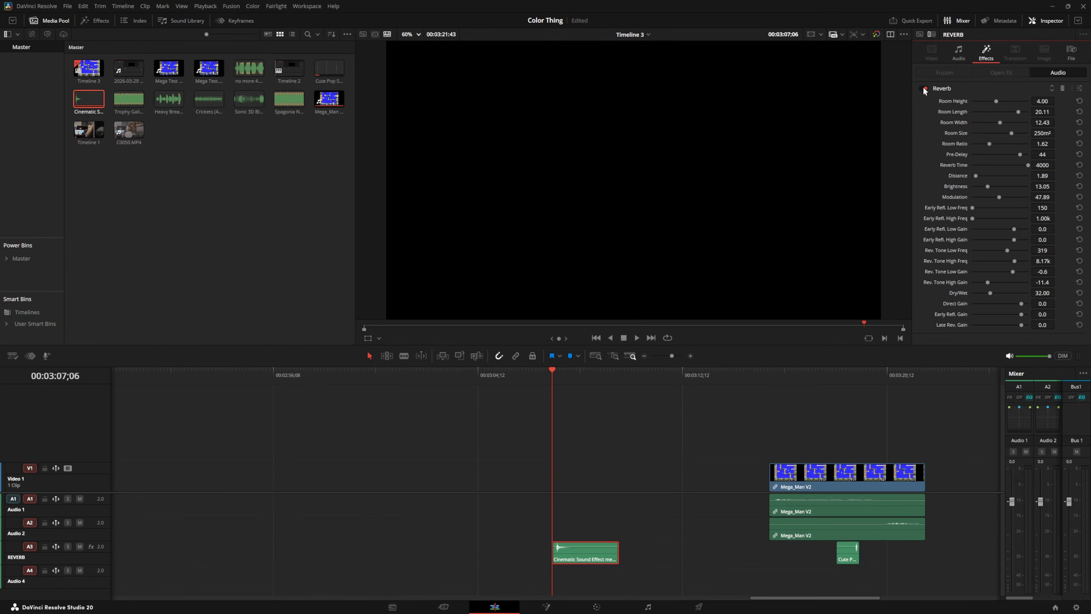
{"action": "key", "text": "space"}
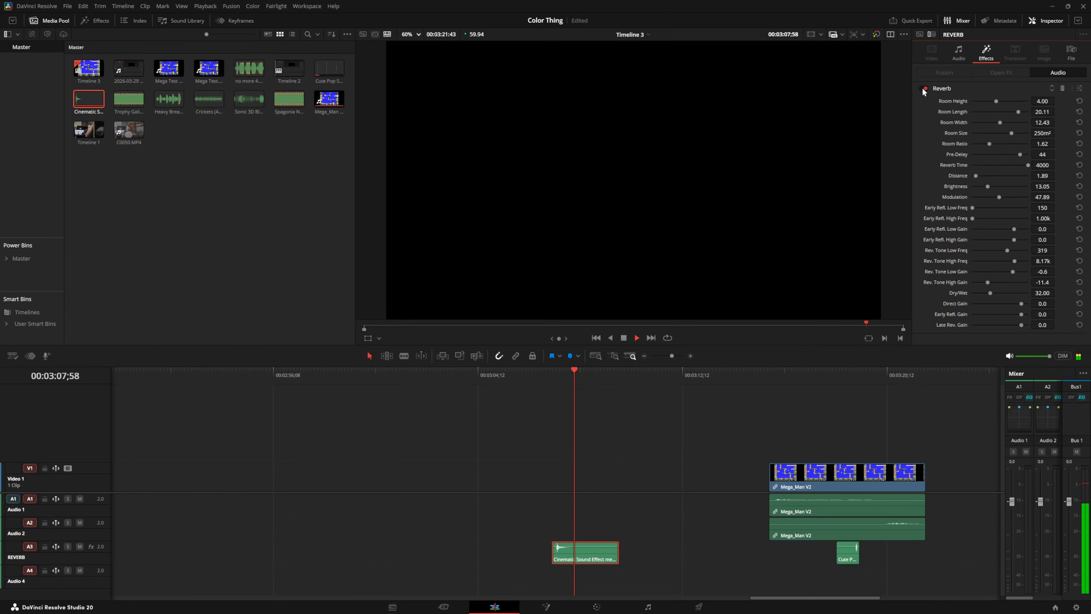
{"action": "key", "text": "space"}
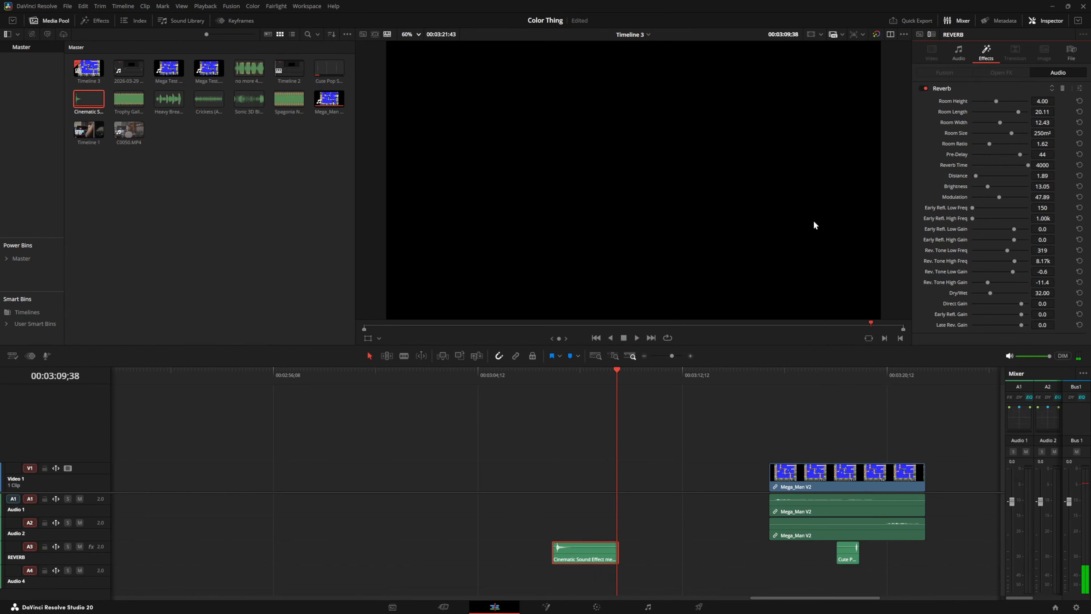
{"action": "key", "text": "ctrl+s"}
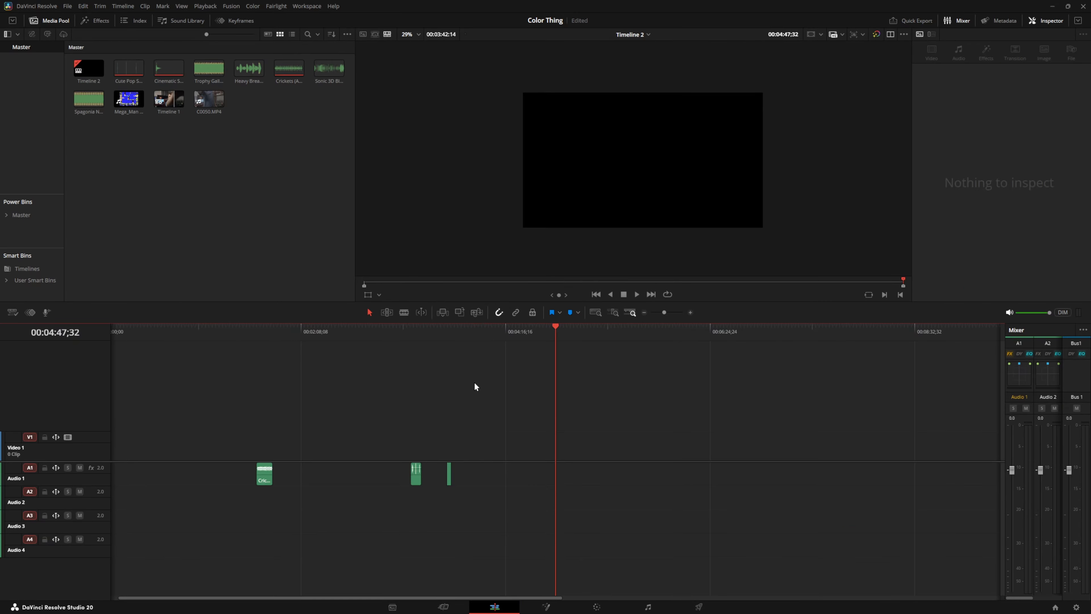
- Switch to the Media page, replace the Metadata view with the Inspector, and show the embedded audio meters
{"action": "left_click", "coordinate": [392, 607]}
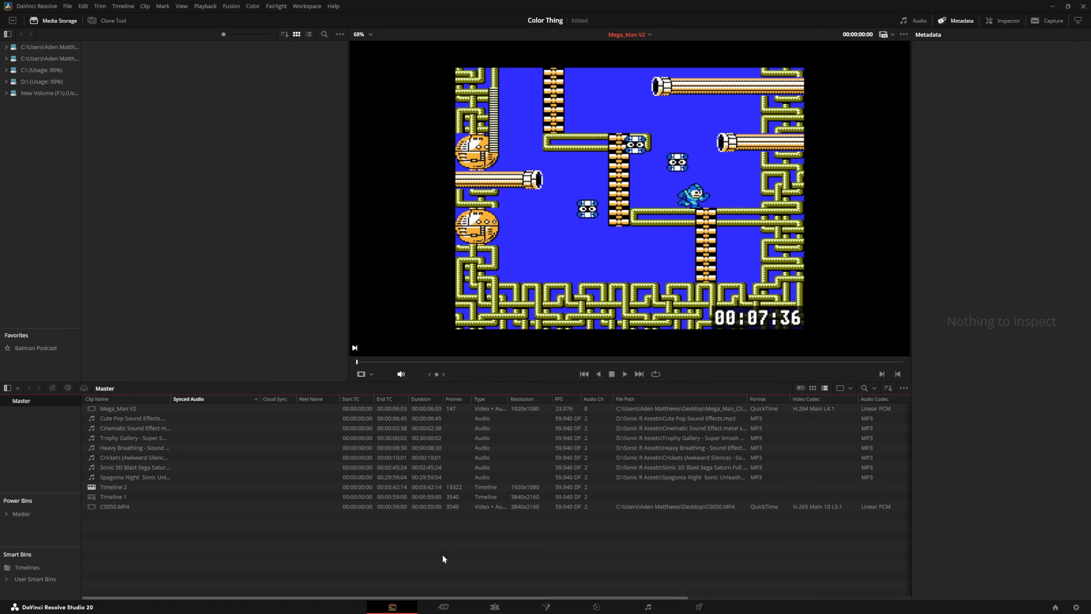
{"action": "left_click", "coordinate": [1015, 23]}
{"action": "left_click", "coordinate": [960, 22]}
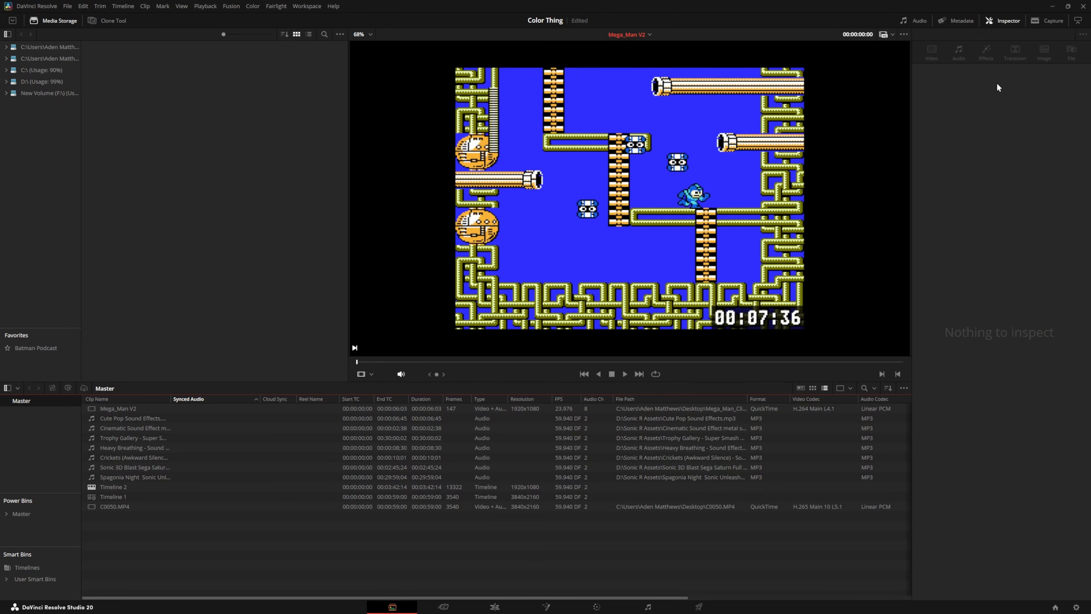
{"action": "left_click", "coordinate": [909, 22]}
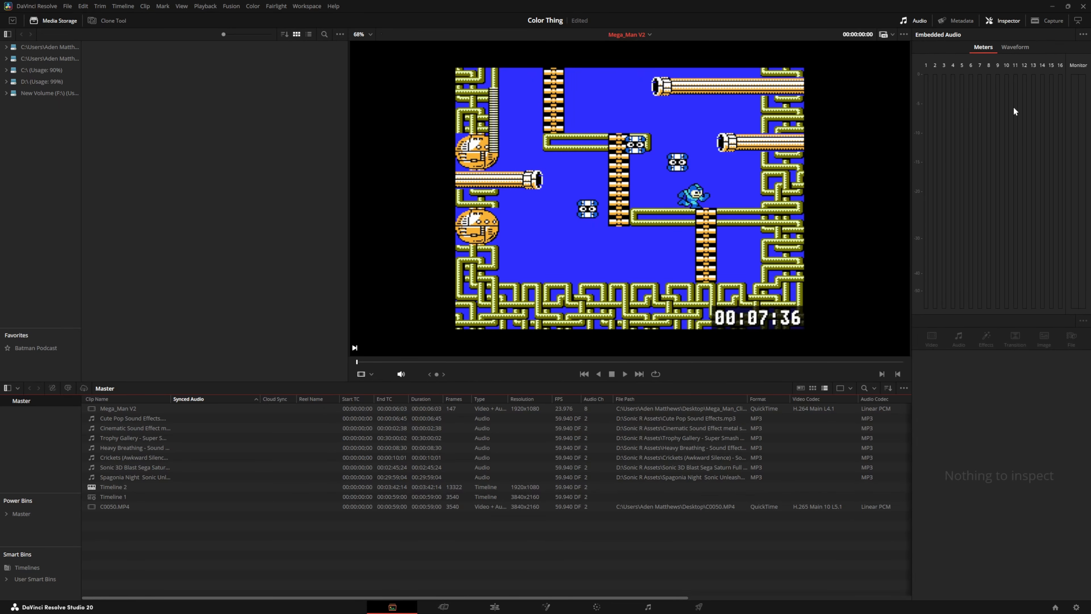
- Turn off the embedded audio meters and the Metadata view, leaving the media pool full width below the Inspector
{"action": "left_click", "coordinate": [971, 22]}
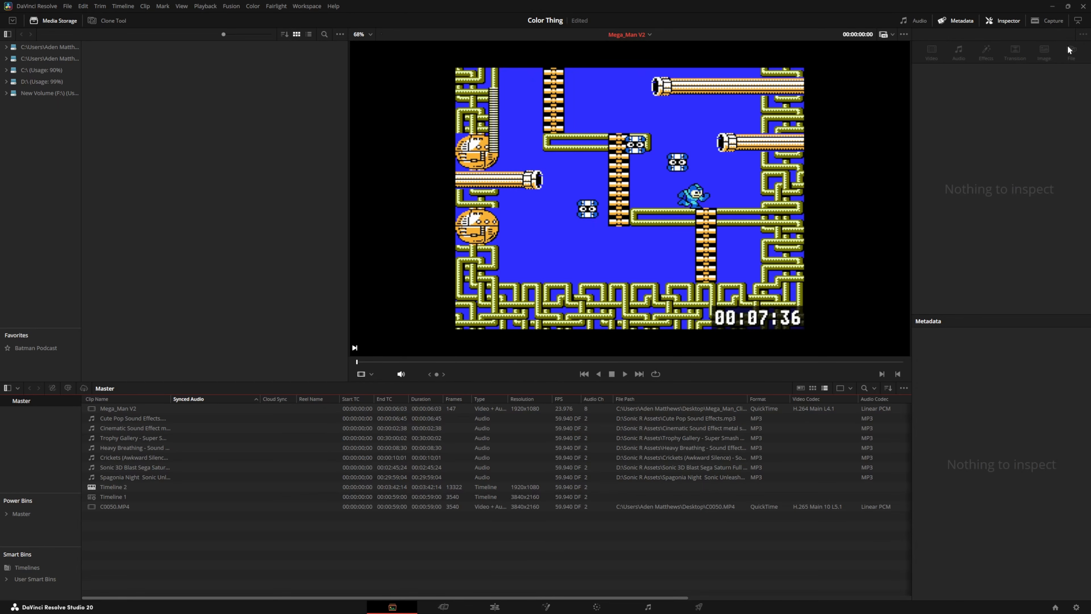
{"action": "left_click", "coordinate": [1079, 21]}
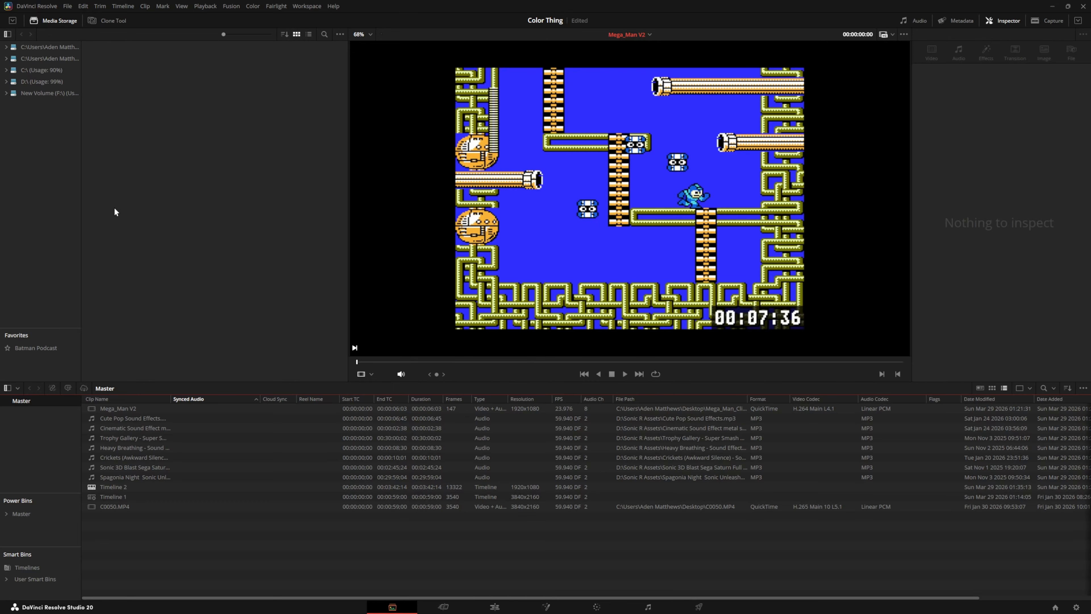
- Browse Media Storage to the user's Desktop folder on drive C: and add no more 4.wav to the media pool
{"action": "left_click", "coordinate": [6, 70]}
{"action": "left_click", "coordinate": [12, 220]}
{"action": "left_click", "coordinate": [16, 230]}
{"action": "scroll", "coordinate": [41, 258], "scroll_direction": "down", "scroll_amount": 1}
{"action": "left_click", "coordinate": [39, 317]}
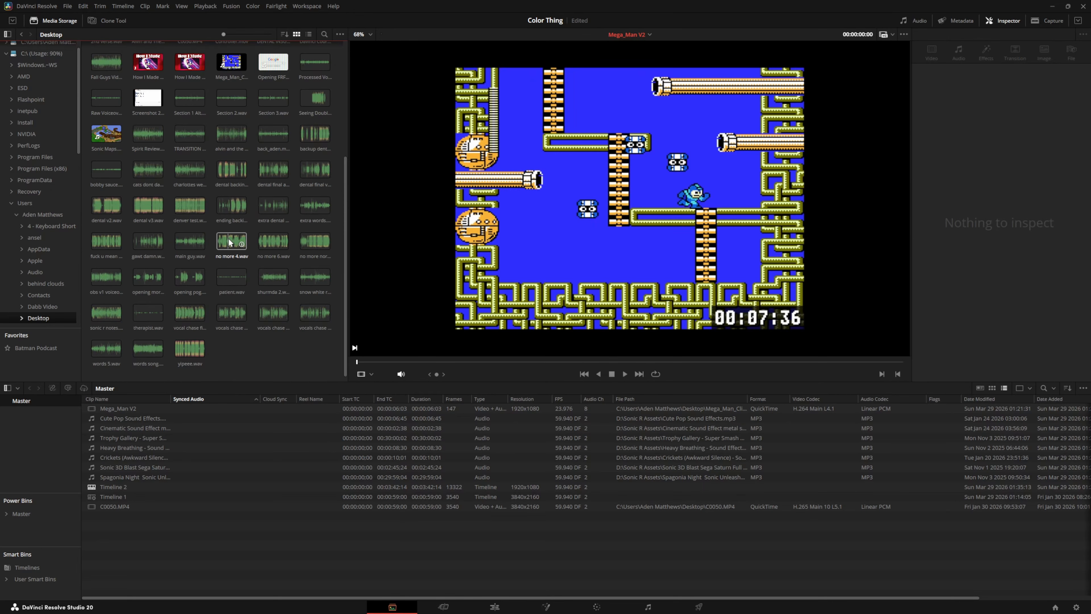
{"action": "left_click_drag", "start_coordinate": [230, 243], "coordinate": [251, 543]}
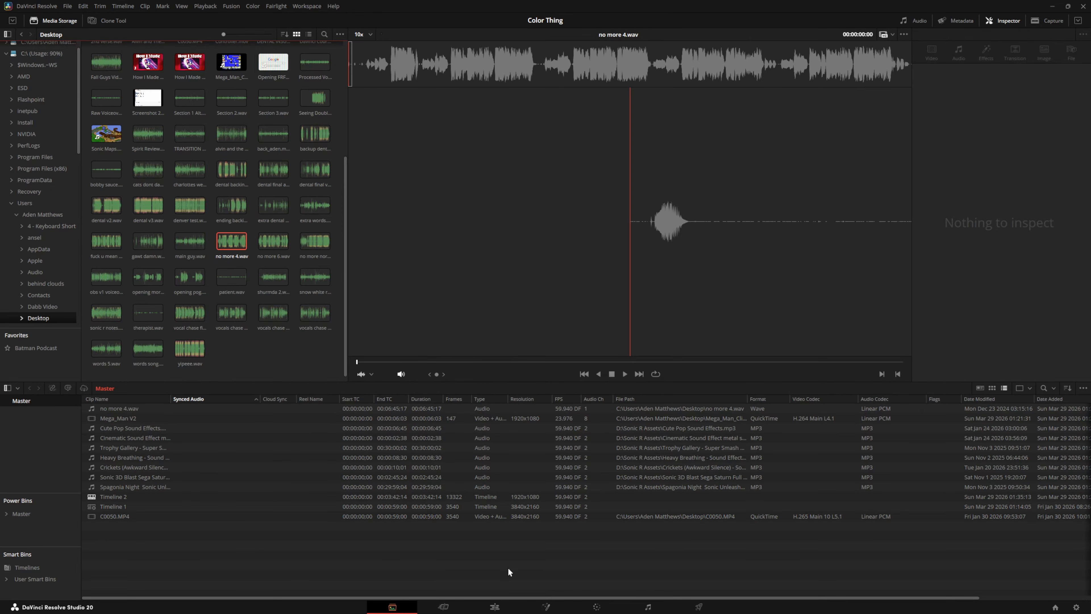
- Check the newly added no more 4.wav in the media pool on the Edit page
{"action": "left_click", "coordinate": [494, 606]}
{"action": "left_click", "coordinate": [85, 72]}
{"action": "left_click", "coordinate": [474, 412]}
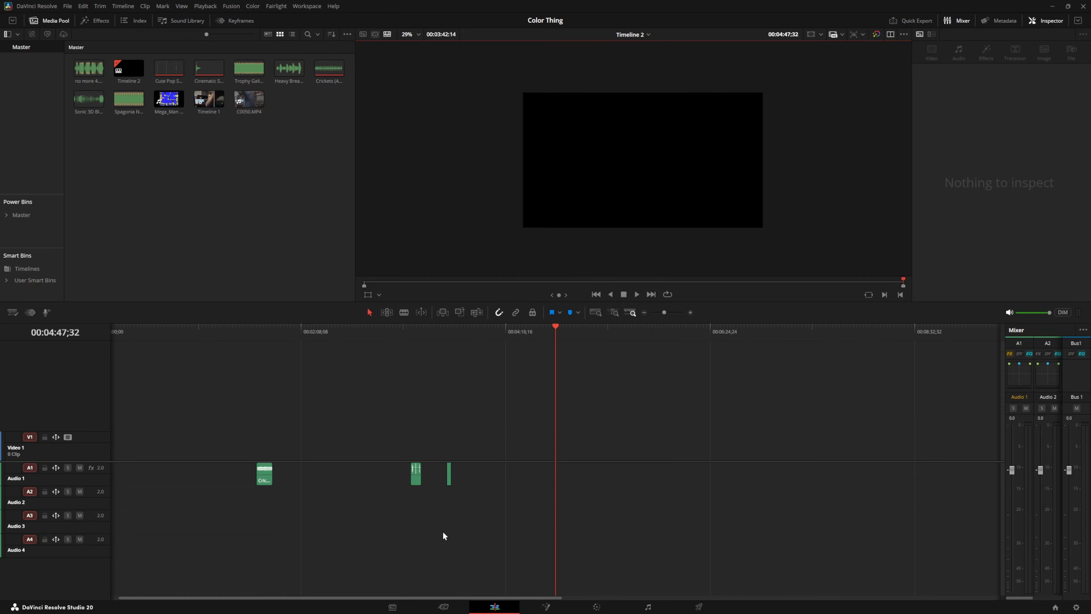
- Return to the Media page, request permanent deletion of no more 6.wav from the Desktop folder, and cancel the deletion
{"action": "left_click", "coordinate": [393, 607]}
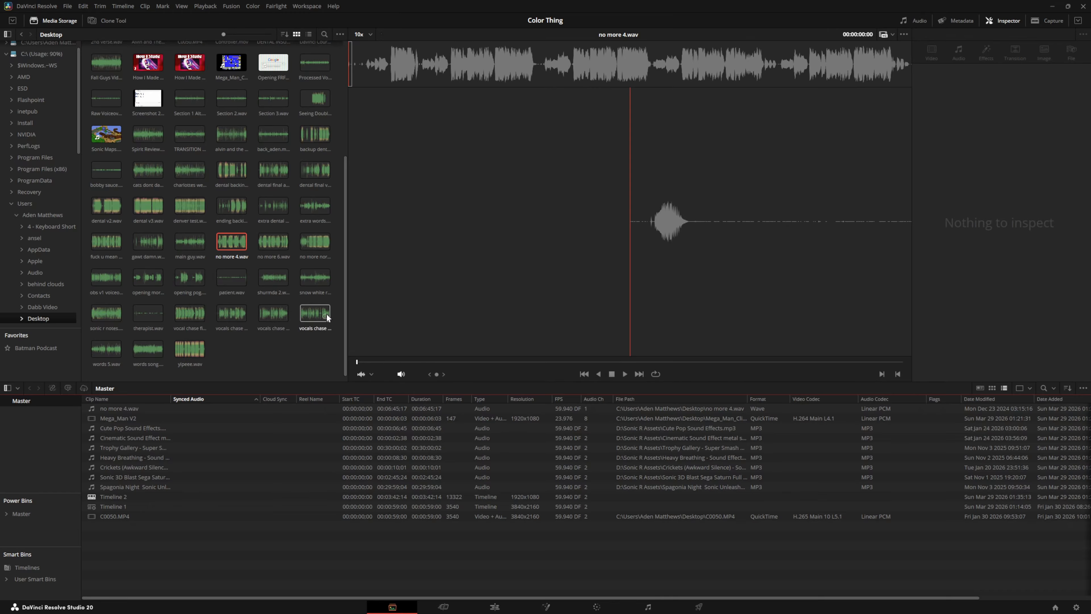
{"action": "right_click", "coordinate": [270, 239]}
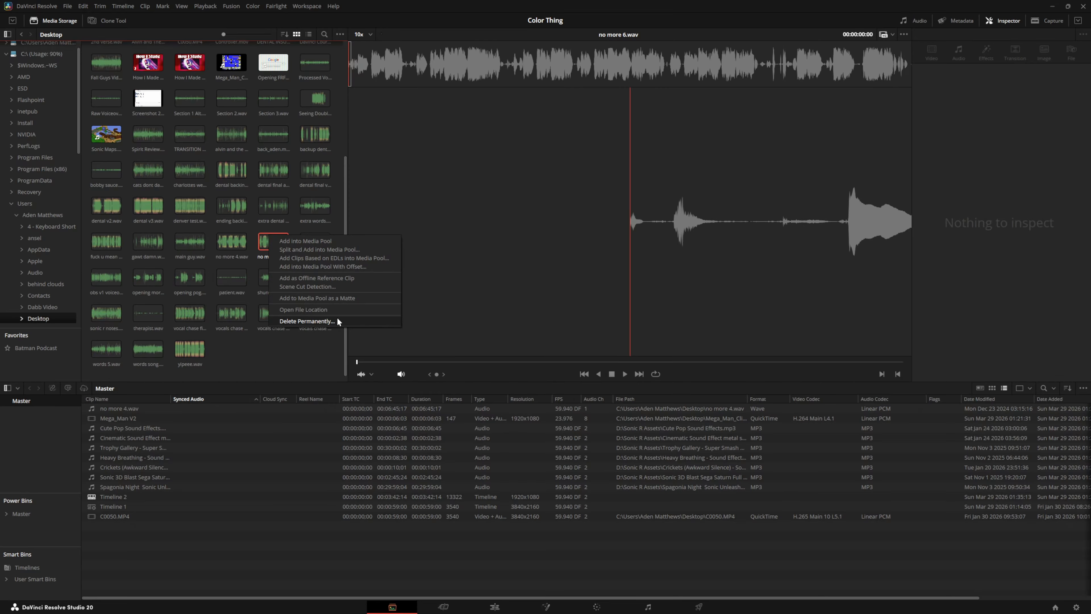
{"action": "left_click", "coordinate": [307, 321]}
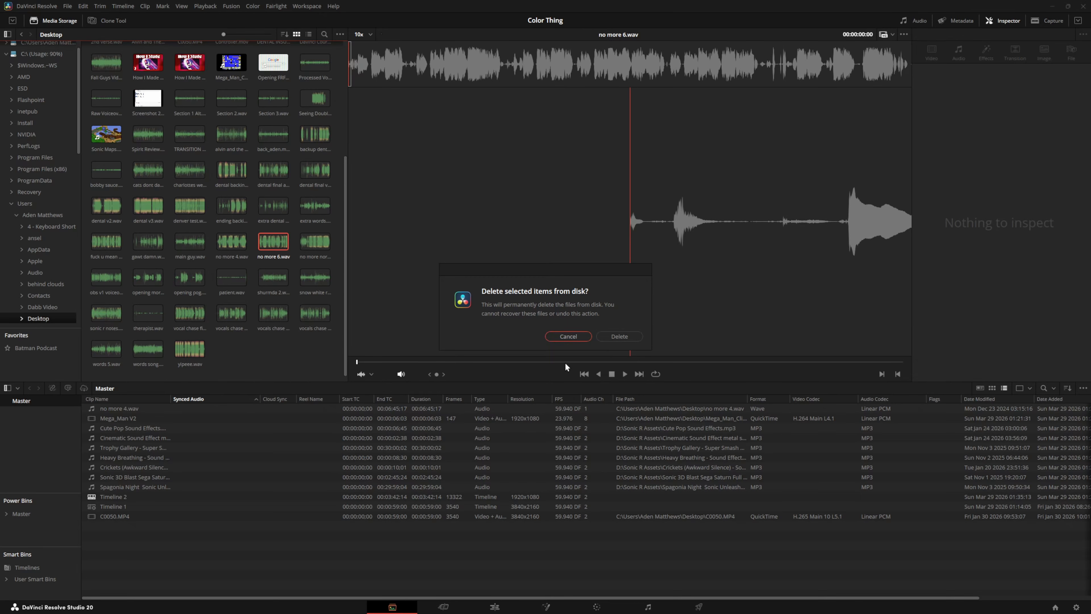
{"action": "left_click", "coordinate": [564, 338]}
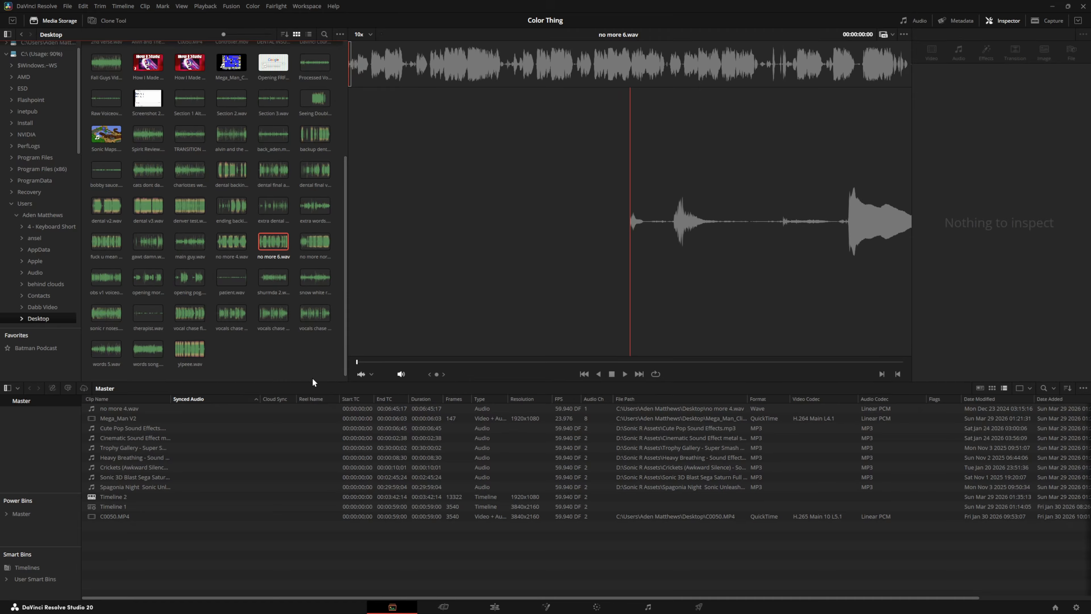
{"action": "left_click", "coordinate": [314, 388]}
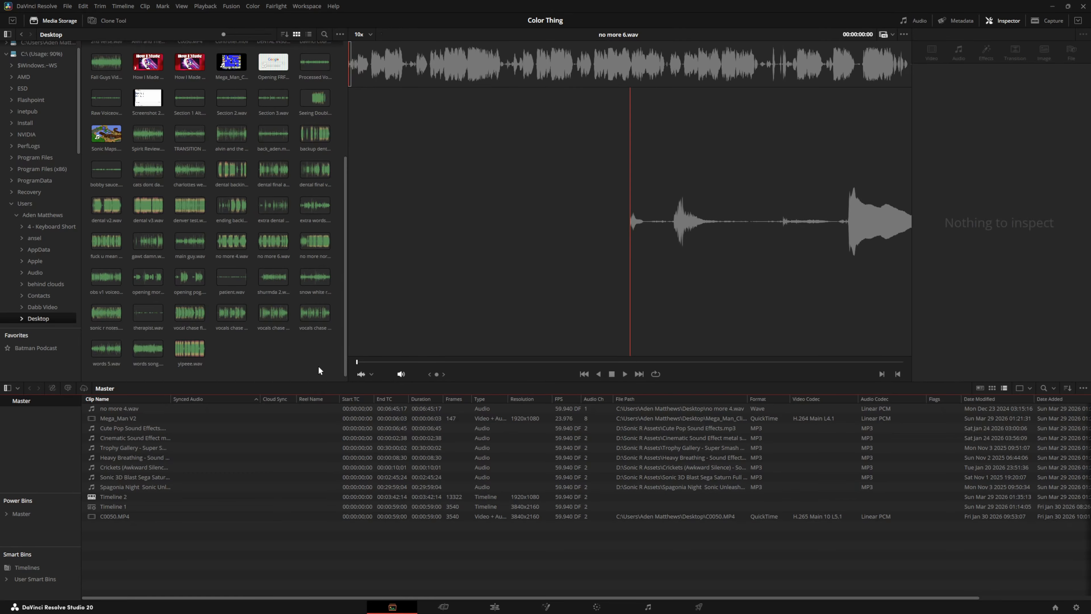
- Place C0050.MP4 after the existing clips on Timeline 2 and delete only its video part
{"action": "key", "text": "shift+4"}
{"action": "left_click_drag", "start_coordinate": [250, 99], "coordinate": [570, 450]}
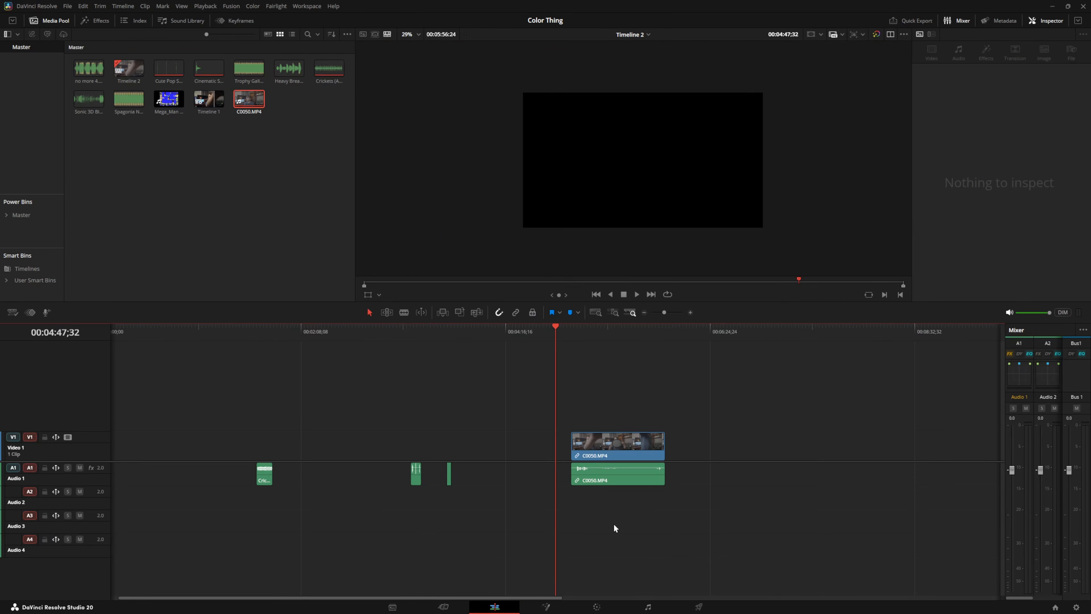
{"action": "left_click", "coordinate": [608, 435], "text": "alt"}
{"action": "key", "text": "Delete"}
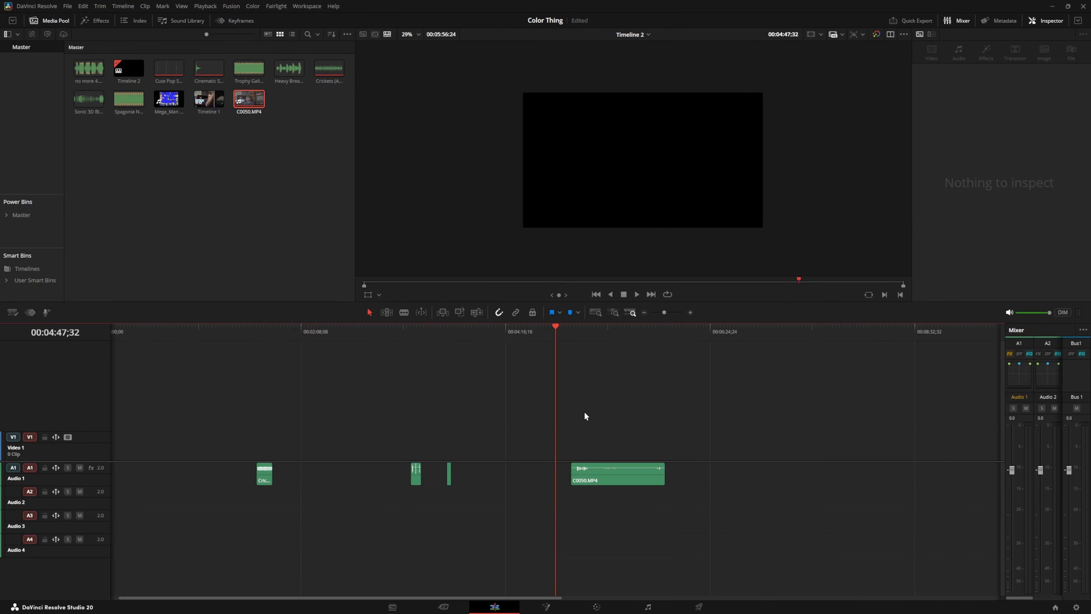
- Mark the C0050.MP4 audio clip with an in point at 00:04:57;20 and an out point at 00:05:56;23, and open the Deliver page
{"action": "left_click", "coordinate": [572, 340]}
{"action": "key", "text": "i"}
{"action": "left_click", "coordinate": [665, 339]}
{"action": "key", "text": "o"}
{"action": "left_click", "coordinate": [707, 602]}
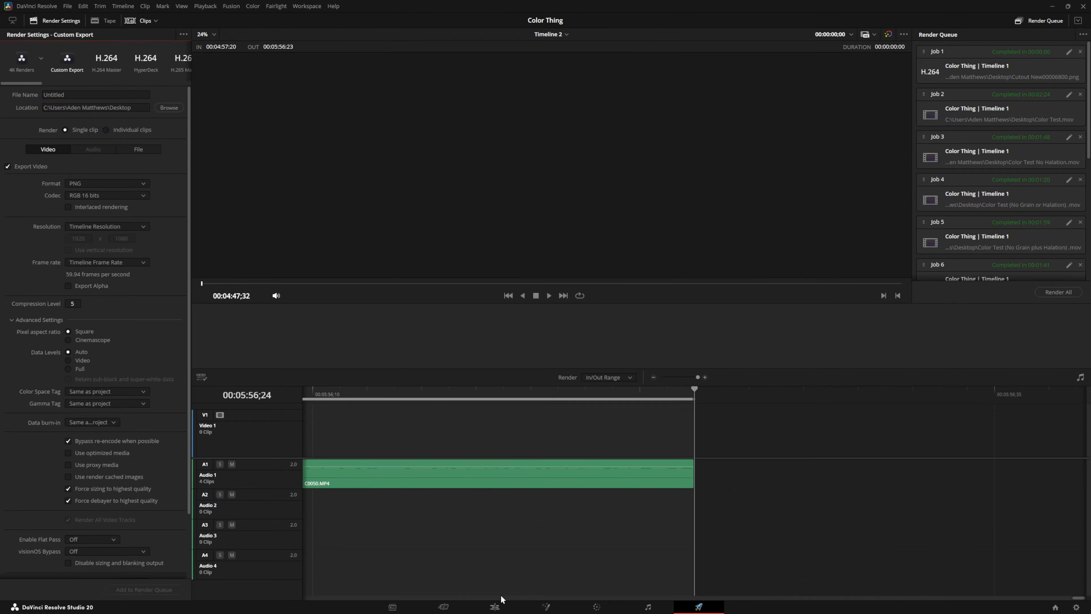
- Locate C0050.wav in the Desktop folder on the Media page and load it for preview
{"action": "left_click", "coordinate": [405, 610]}
{"action": "scroll", "coordinate": [226, 200], "scroll_direction": "up", "scroll_amount": 5}
{"action": "left_click", "coordinate": [226, 200]}
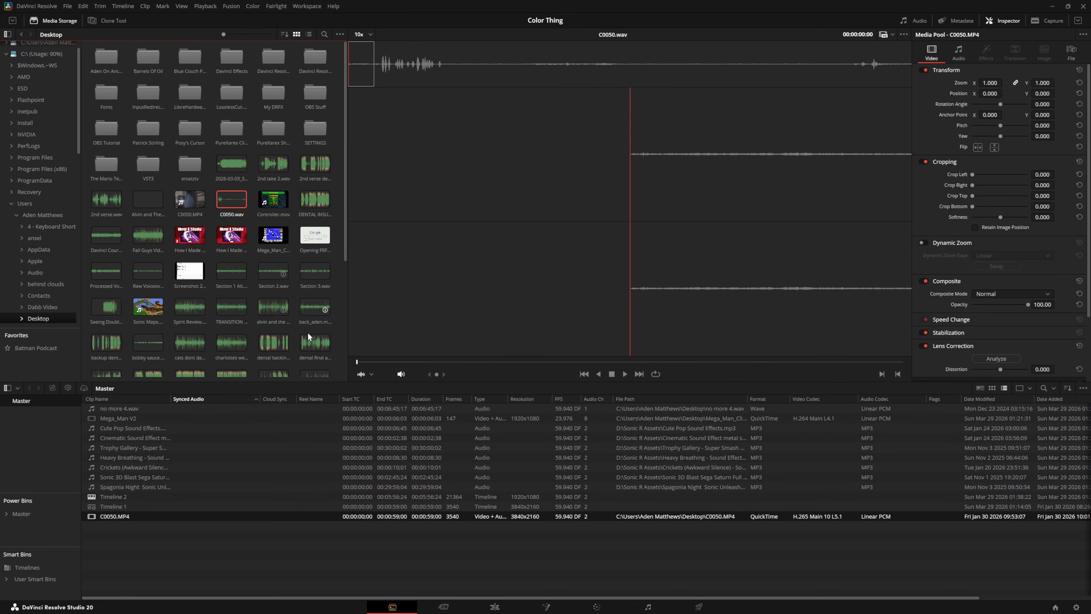
{"action": "scroll", "coordinate": [322, 314], "scroll_direction": "down", "scroll_amount": 5}
{"action": "scroll", "coordinate": [318, 339], "scroll_direction": "up", "scroll_amount": 5}
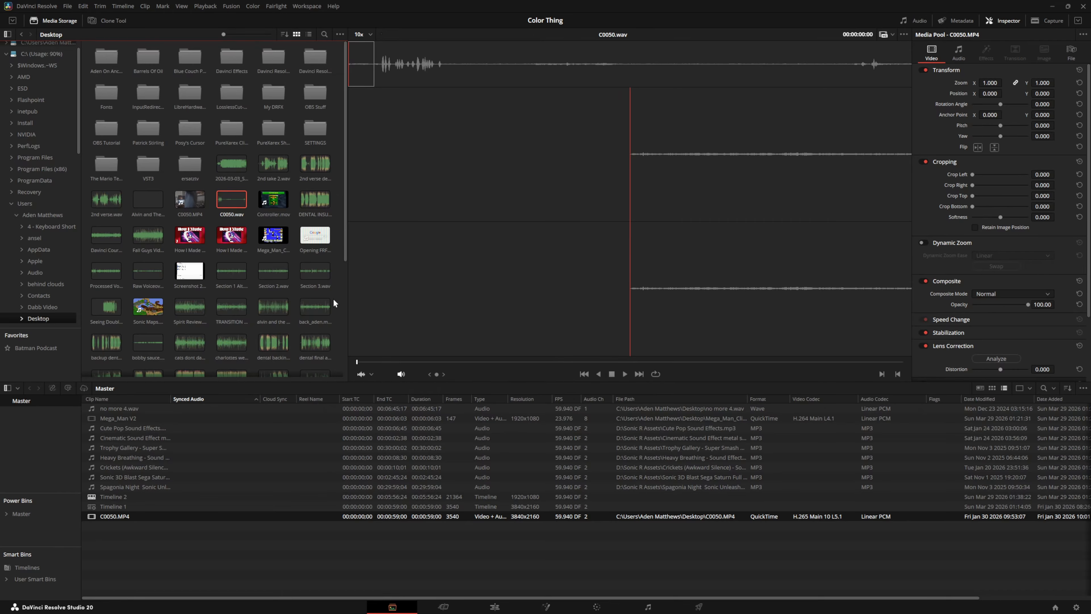
- Place C0050.MP4 after the existing clips on Timeline 3 and park the playhead on it at 00:08:03;44
{"action": "key", "text": "shift+4"}
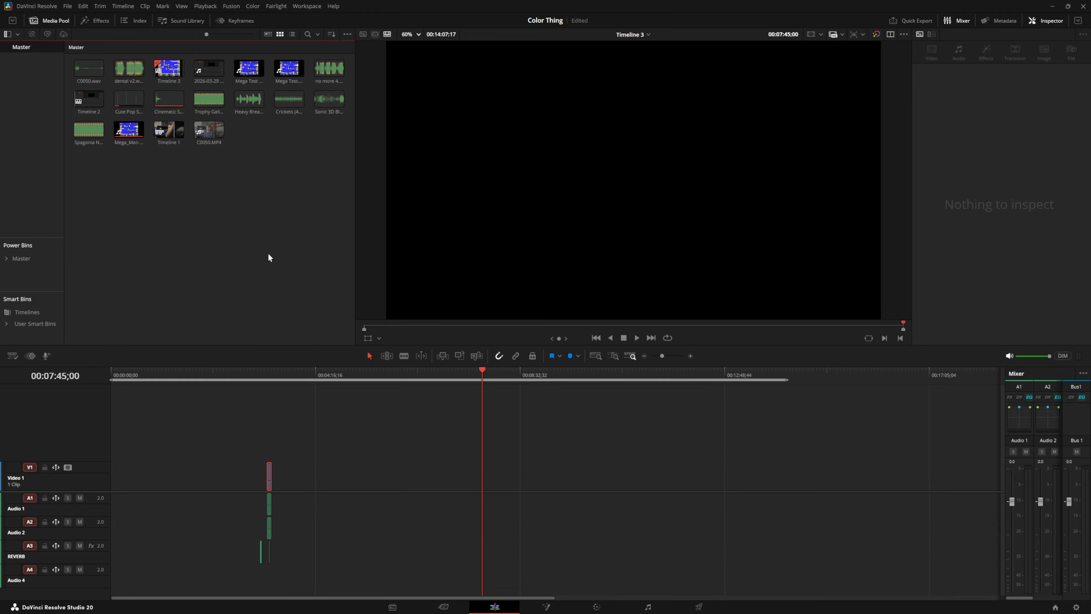
{"action": "left_click_drag", "start_coordinate": [209, 129], "coordinate": [459, 486]}
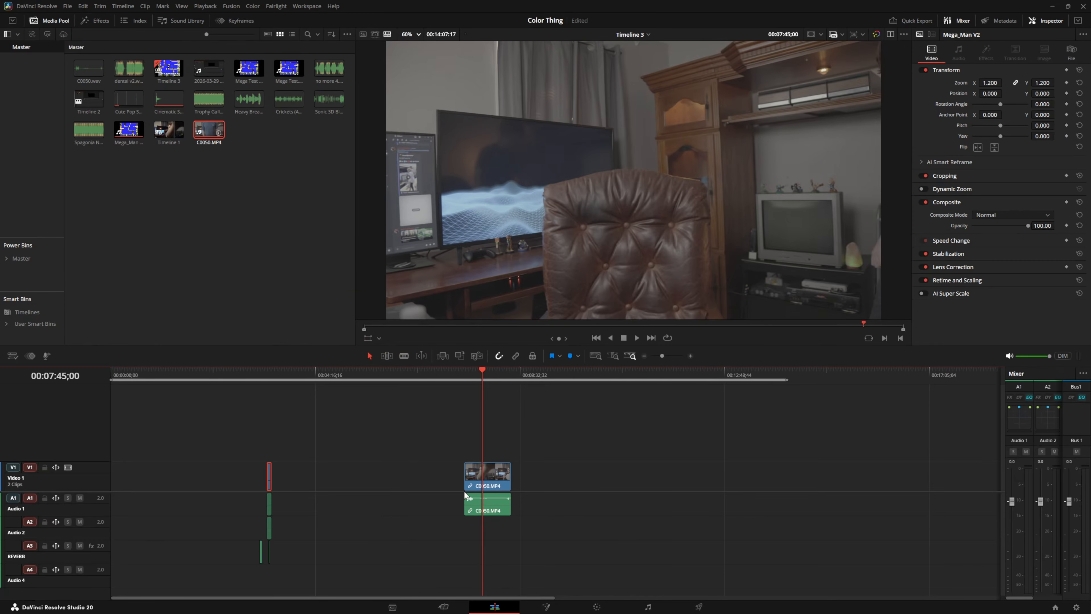
{"action": "left_click", "coordinate": [490, 386]}
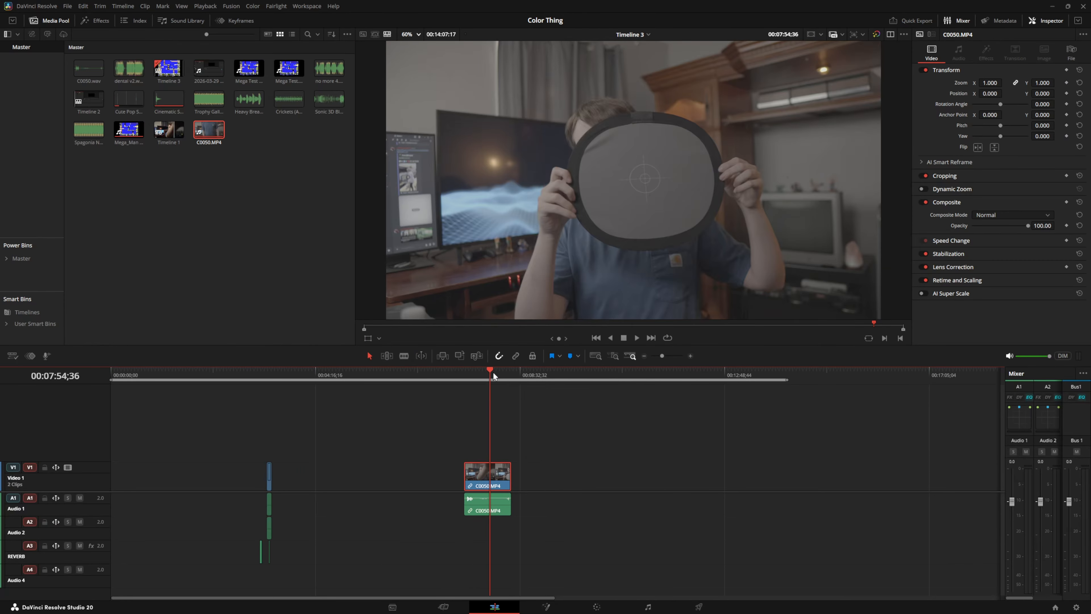
{"action": "left_click", "coordinate": [482, 374]}
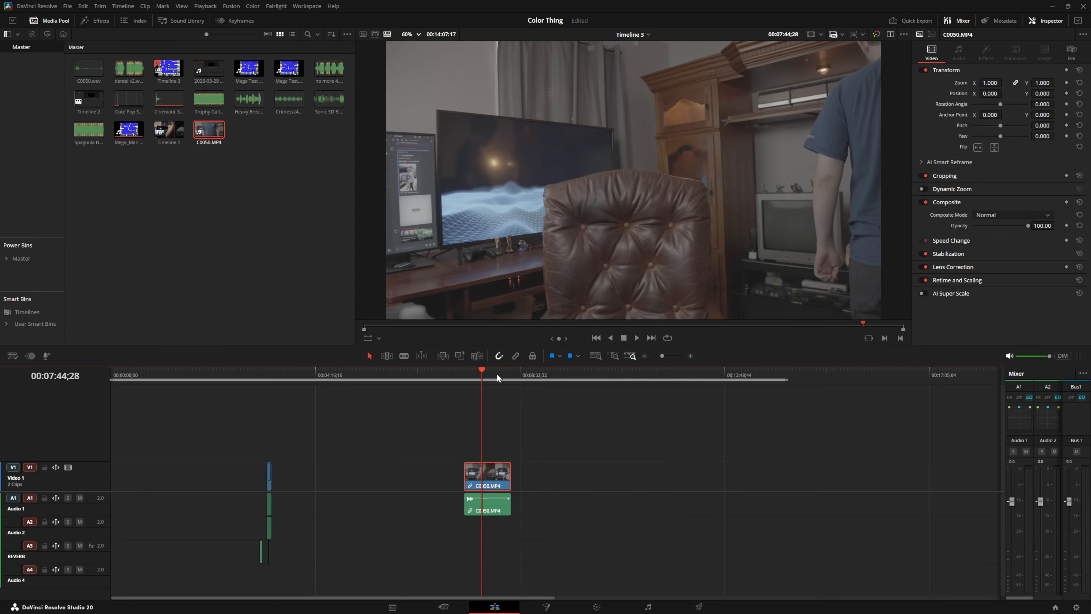
{"action": "left_click", "coordinate": [497, 375]}
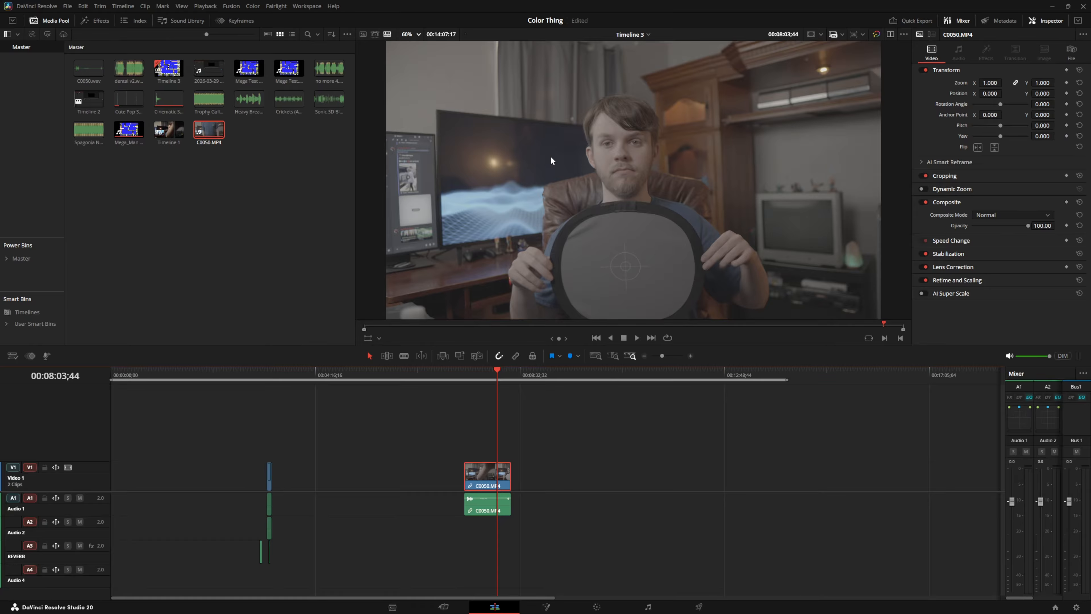
- Review the output color space options in the project's Color Management settings and close the settings without saving
{"action": "key", "text": "shift+9"}
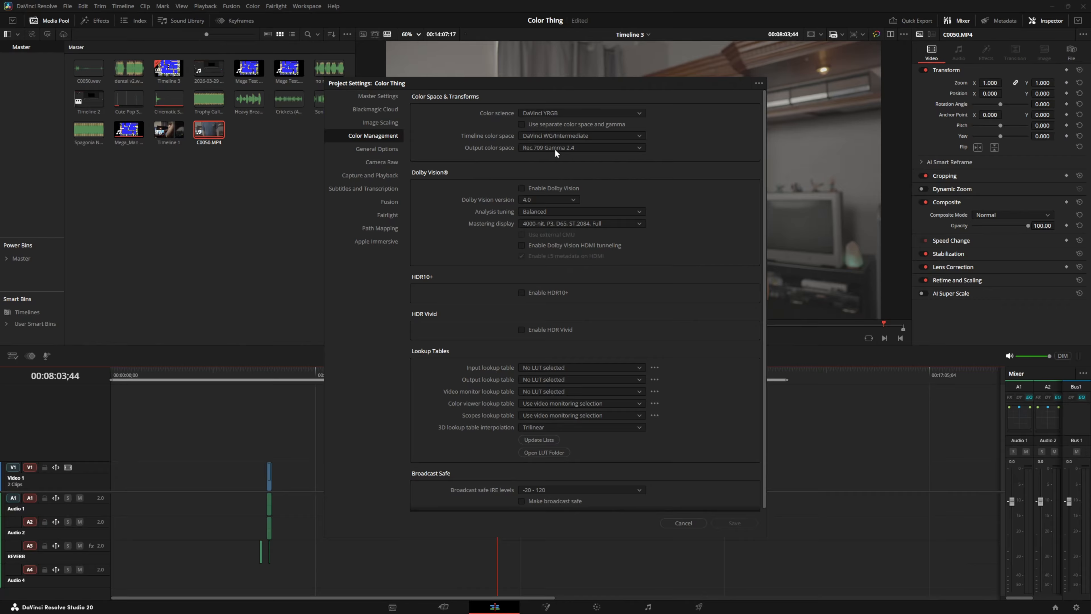
{"action": "left_click", "coordinate": [547, 146]}
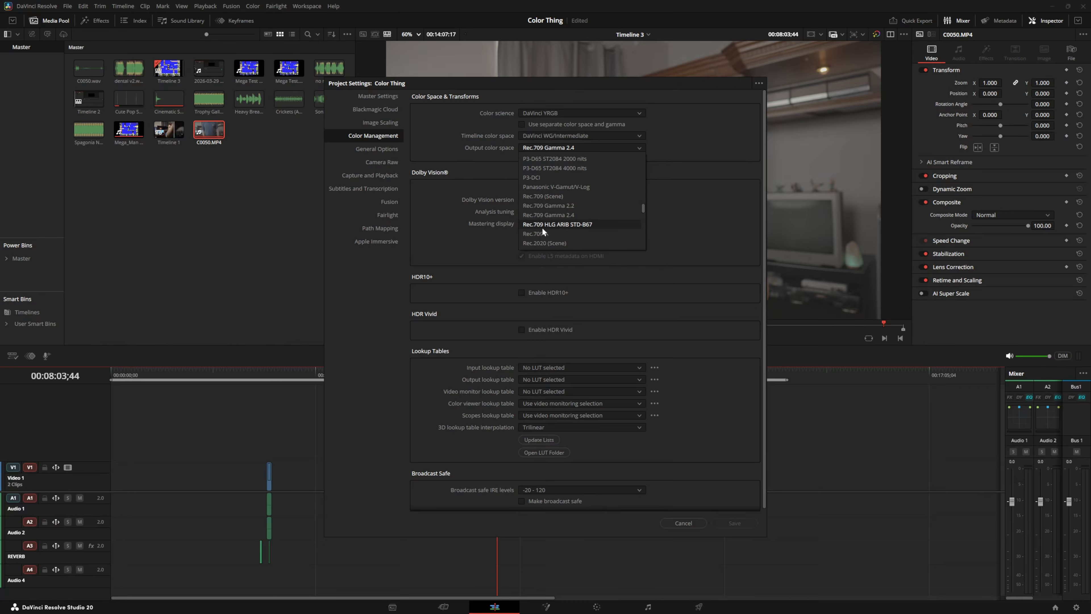
{"action": "left_click", "coordinate": [692, 140]}
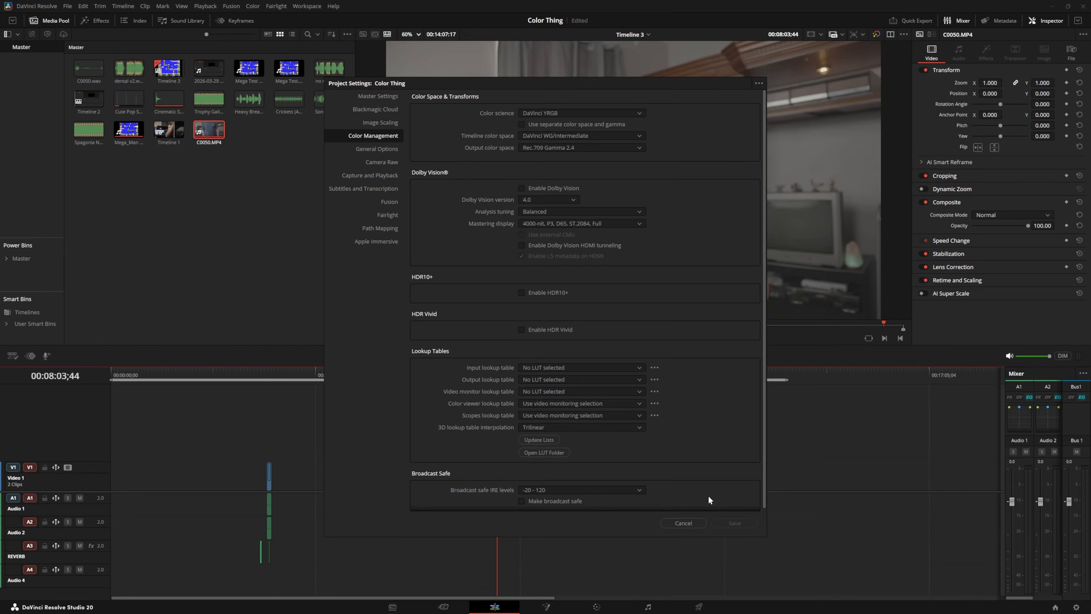
{"action": "left_click", "coordinate": [676, 523]}
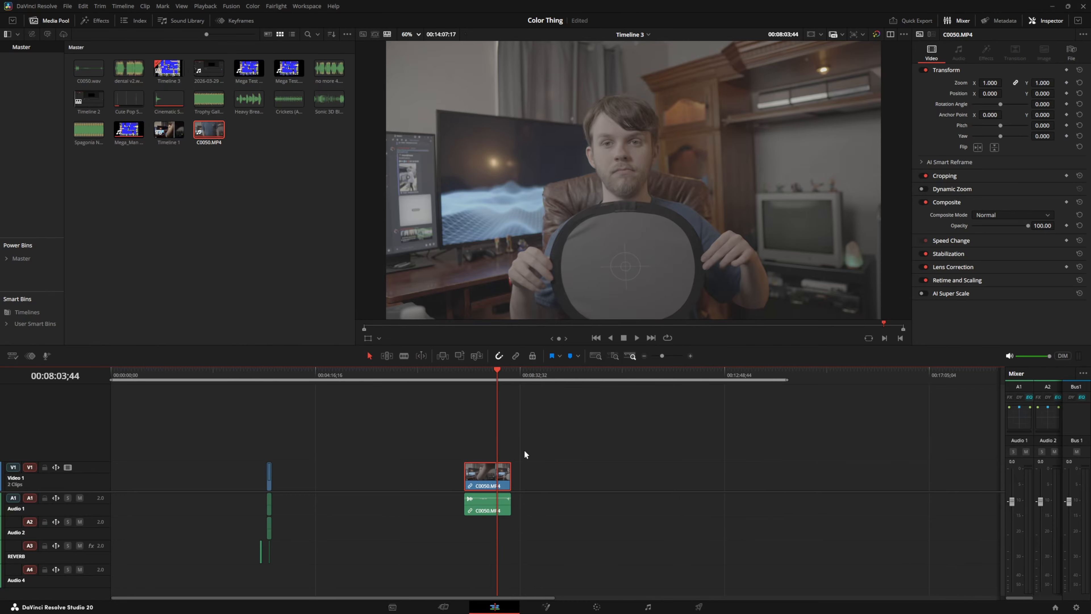
- Switch to the Color page, hide the effects library, and move node 01 closer to the source input
{"action": "left_click", "coordinate": [597, 606]}
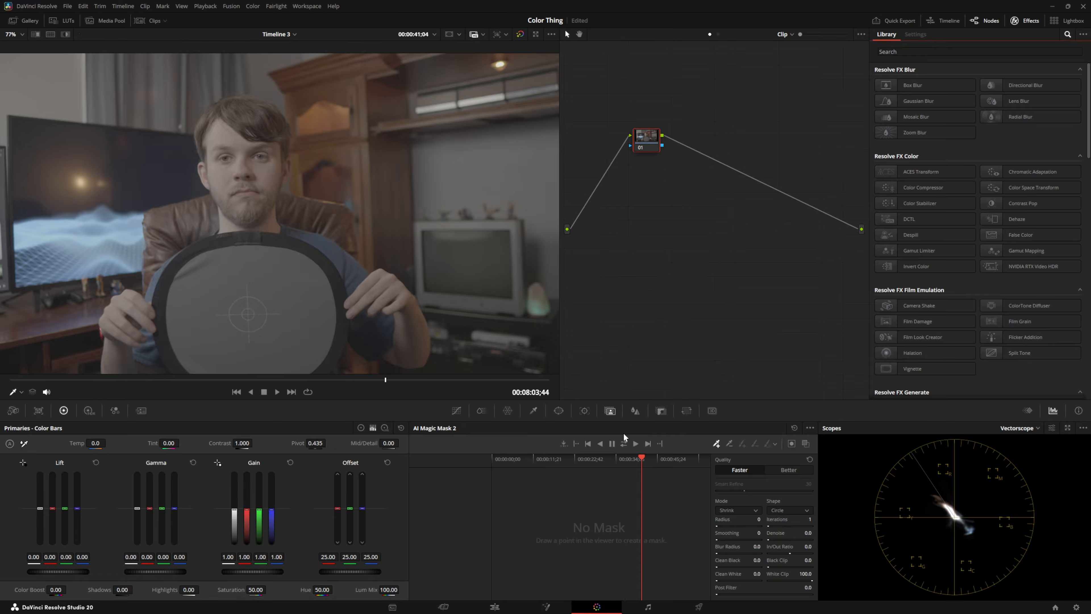
{"action": "left_click", "coordinate": [1016, 22]}
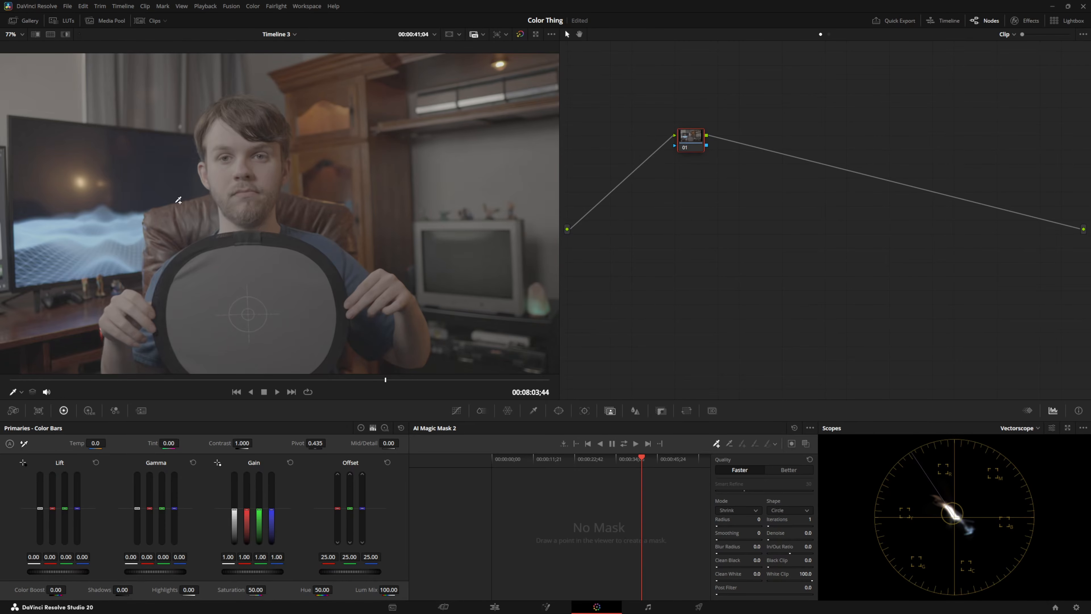
{"action": "left_click_drag", "start_coordinate": [691, 148], "coordinate": [650, 153]}
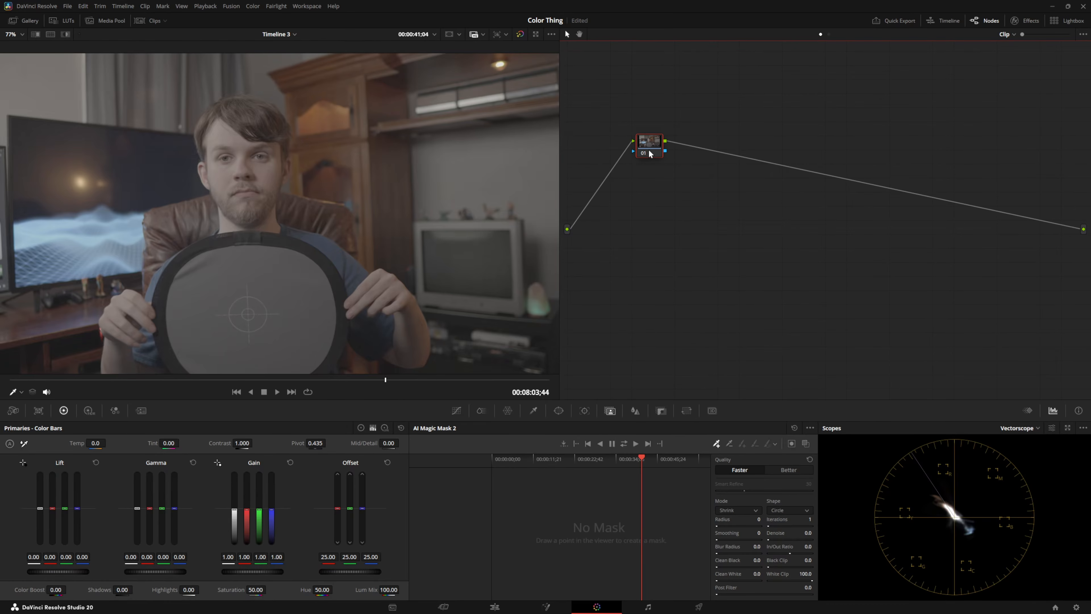
- Add four serial nodes after node 01 to make a chain of five nodes
{"action": "right_click", "coordinate": [650, 154]}
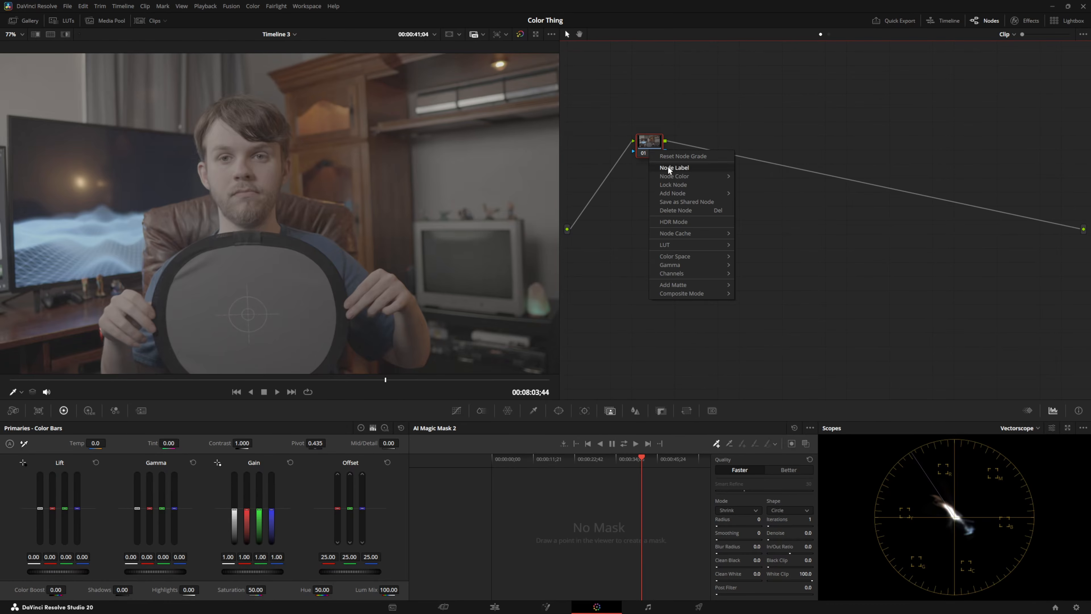
{"action": "mouse_move", "coordinate": [676, 195]}
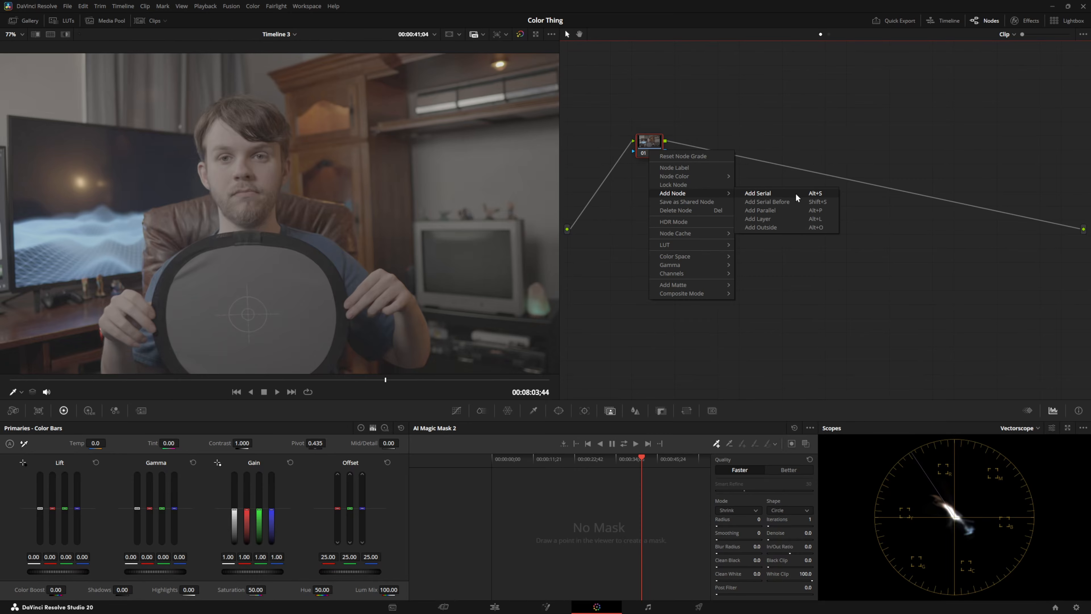
{"action": "left_click", "coordinate": [787, 129]}
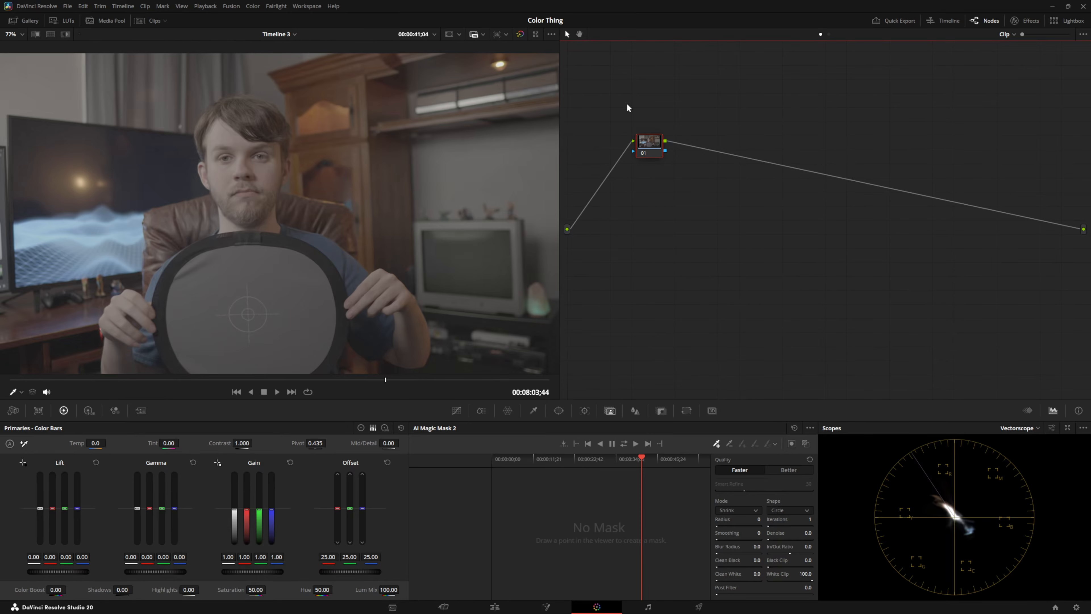
{"action": "key", "text": "alt+s"}
{"action": "key", "text": "alt+s"}
{"action": "key", "text": "alt+s"}
{"action": "key", "text": "alt+s"}
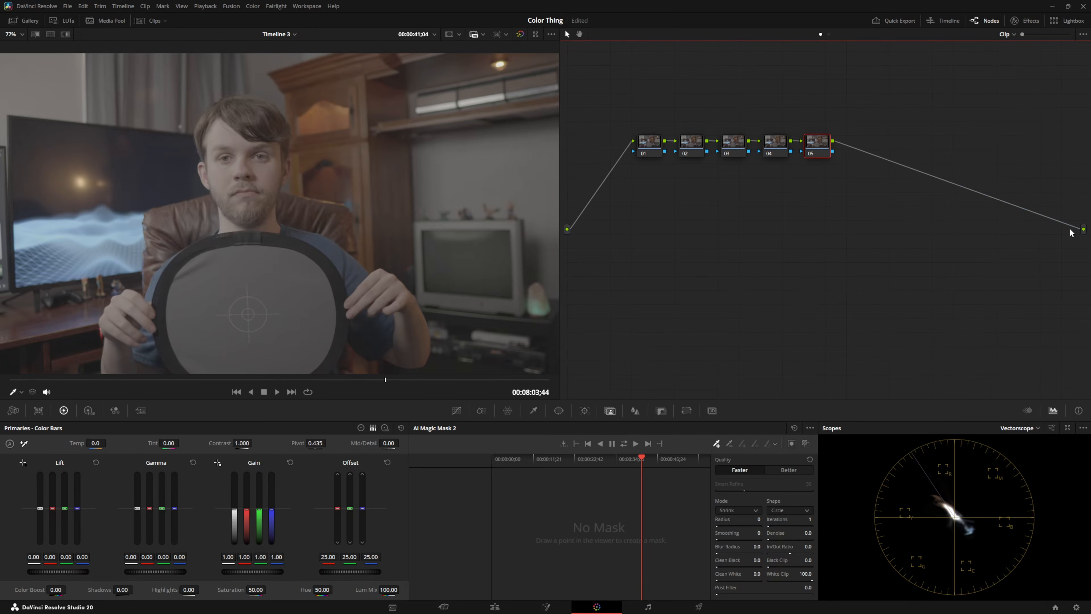
- Step through the five serial nodes in order, switching node 01 off and back on
{"action": "left_click", "coordinate": [661, 156]}
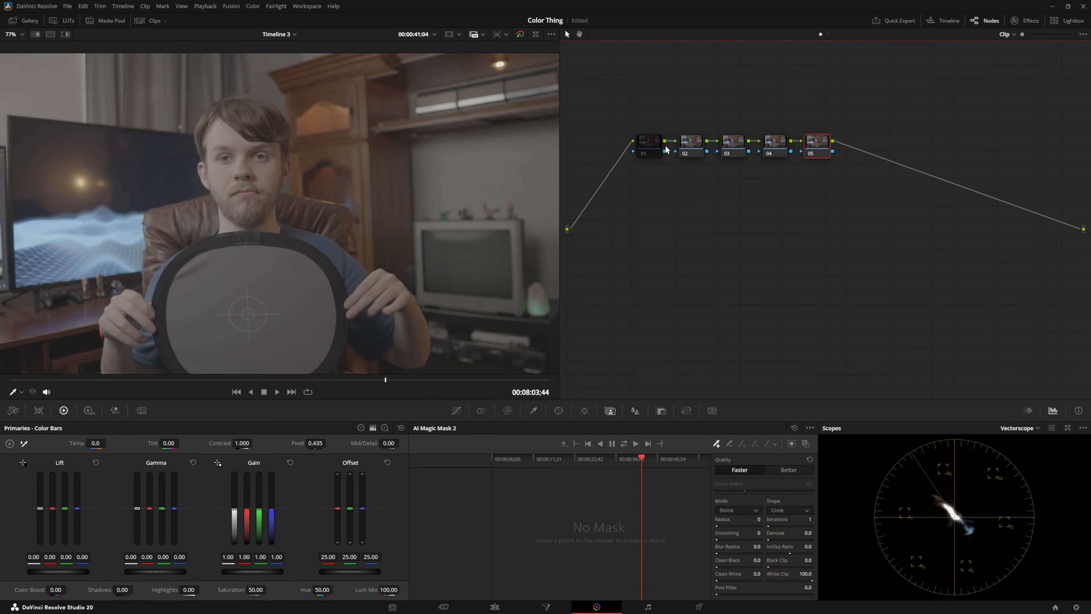
{"action": "left_click", "coordinate": [705, 153]}
{"action": "left_click", "coordinate": [729, 153]}
{"action": "left_click", "coordinate": [781, 150]}
{"action": "left_click", "coordinate": [825, 149]}
{"action": "left_click", "coordinate": [645, 152]}
{"action": "left_click", "coordinate": [690, 146]}
{"action": "left_click", "coordinate": [732, 148]}
{"action": "left_click", "coordinate": [644, 156]}
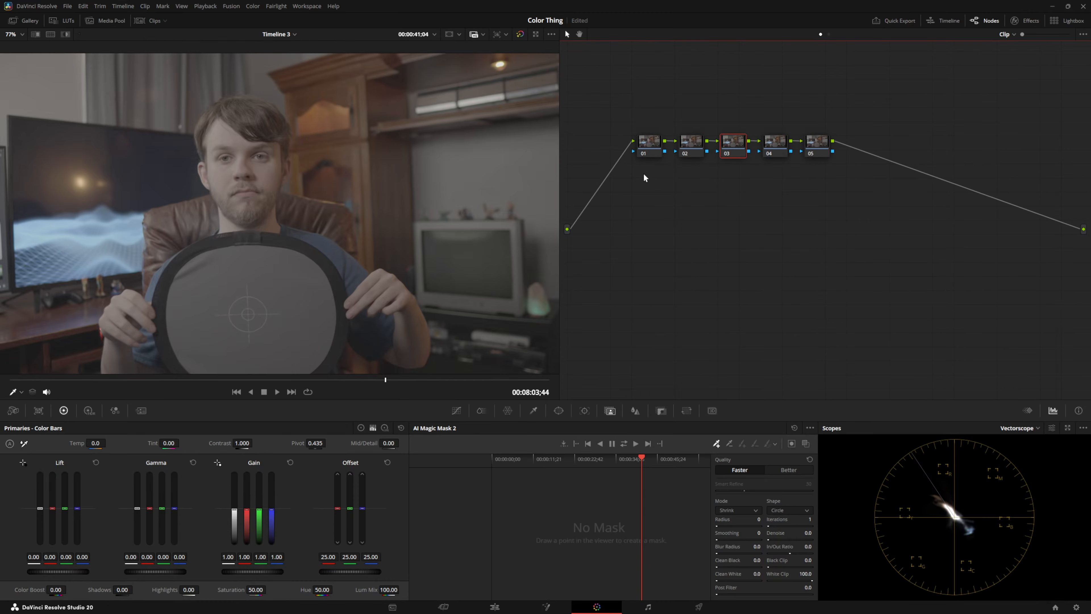
- Label node 01 as CST IN and node 02 as Exposure
{"action": "left_click", "coordinate": [647, 145]}
{"action": "right_click", "coordinate": [647, 145]}
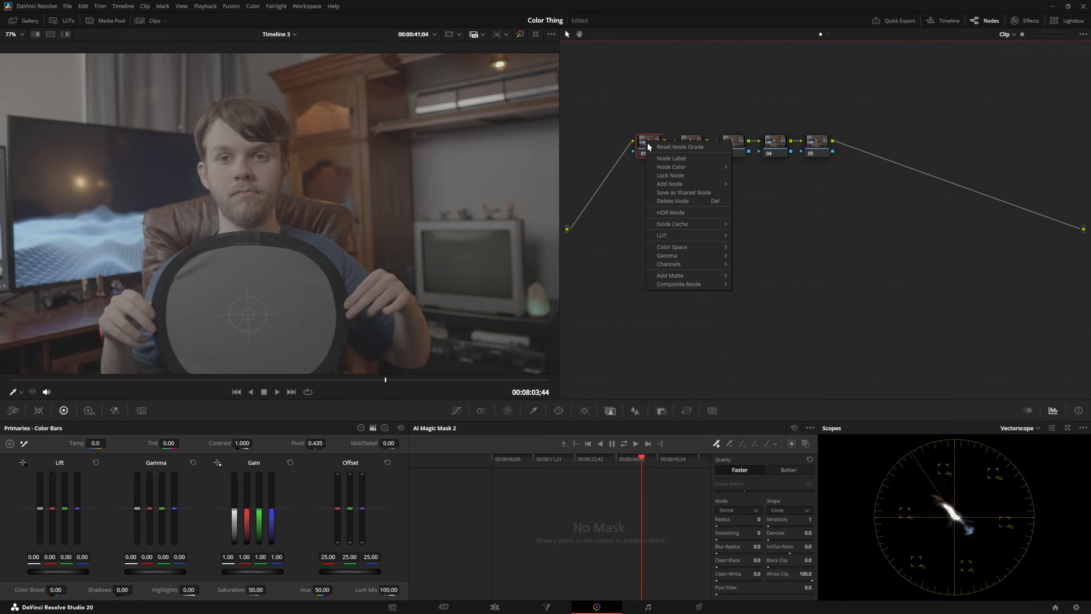
{"action": "left_click", "coordinate": [662, 159]}
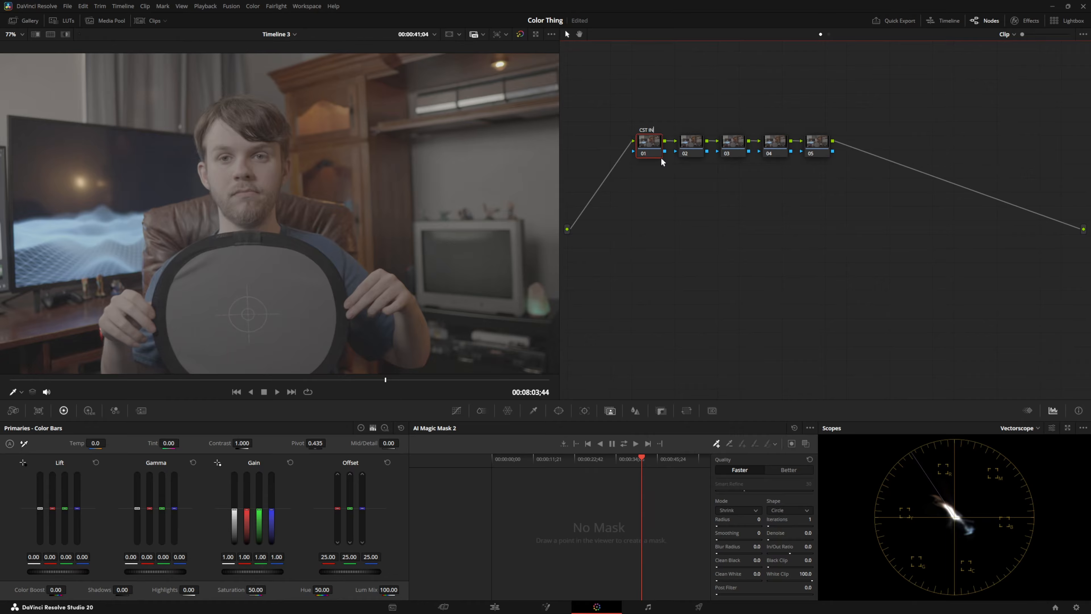
{"action": "right_click", "coordinate": [698, 147]}
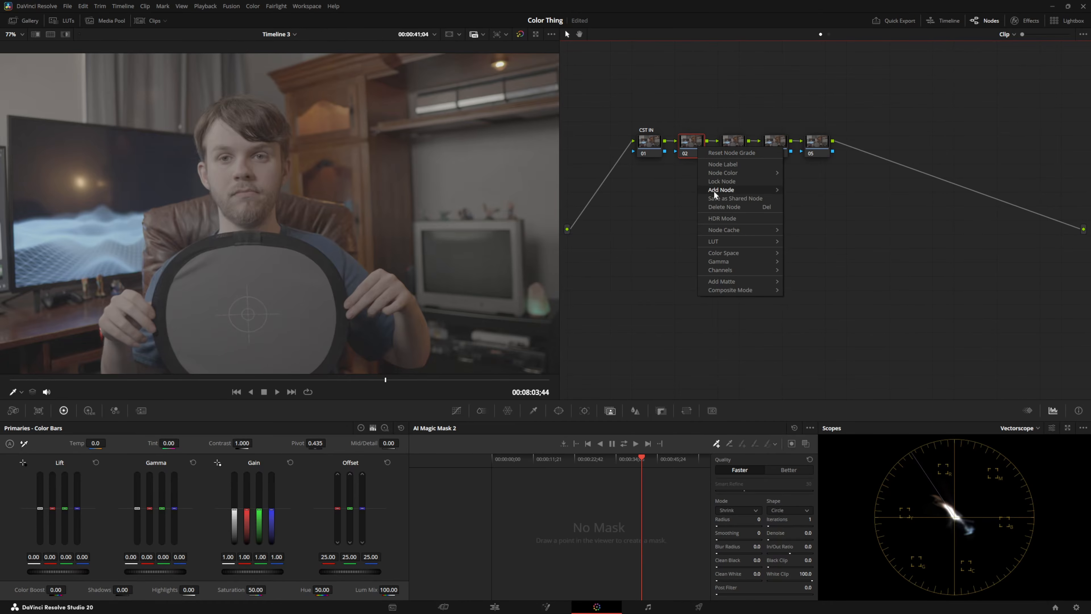
{"action": "left_click", "coordinate": [719, 164]}
{"action": "type", "text": "Exposure"}
- Label node 03 as Balance and node 04 as Saturation
{"action": "right_click", "coordinate": [734, 142]}
{"action": "left_click", "coordinate": [761, 159]}
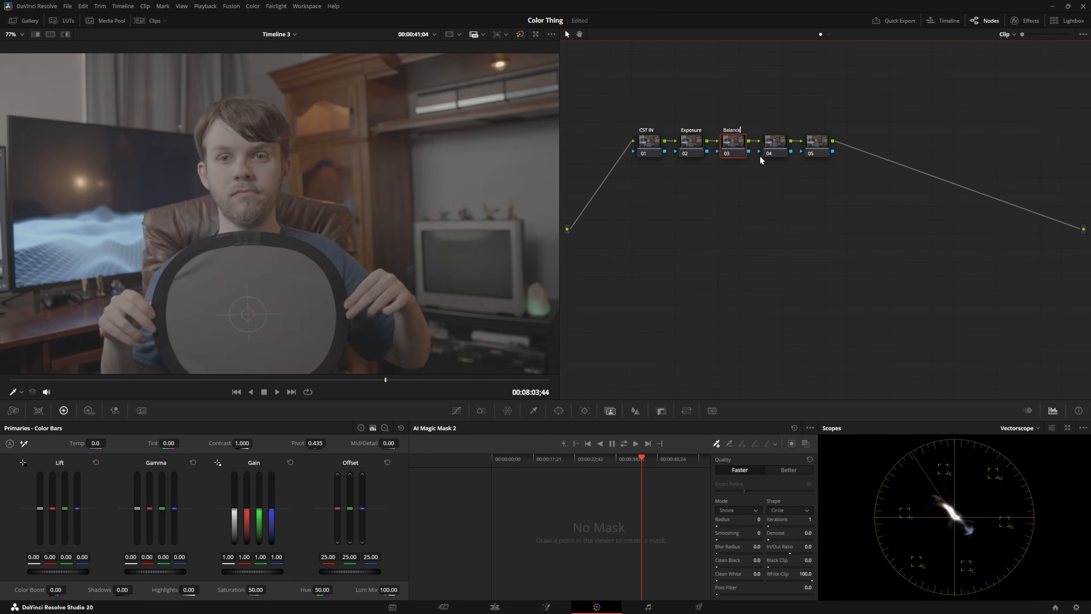
{"action": "right_click", "coordinate": [778, 144]}
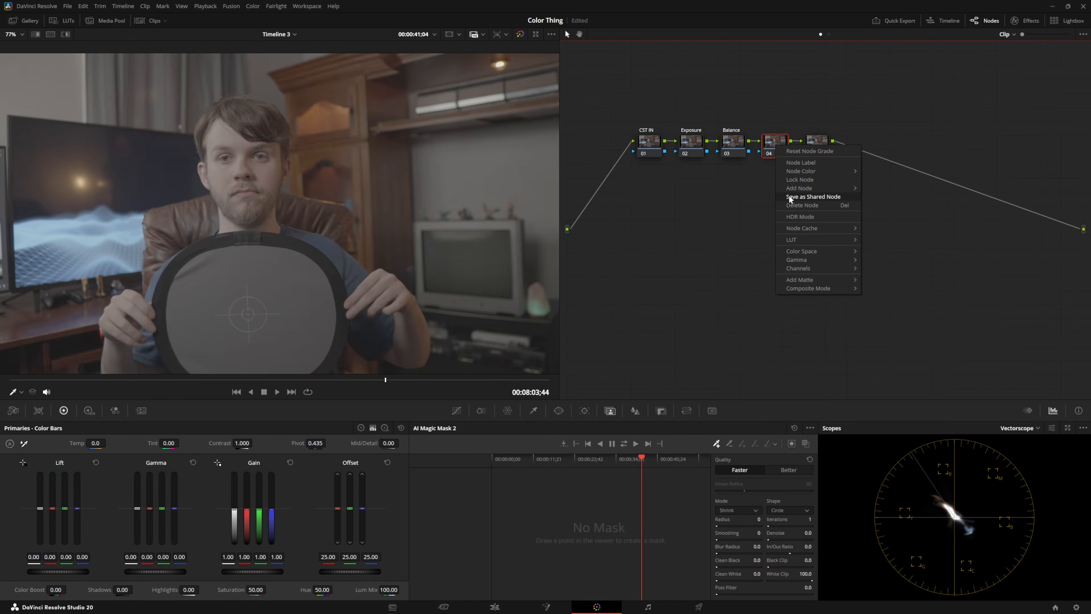
{"action": "left_click", "coordinate": [798, 169]}
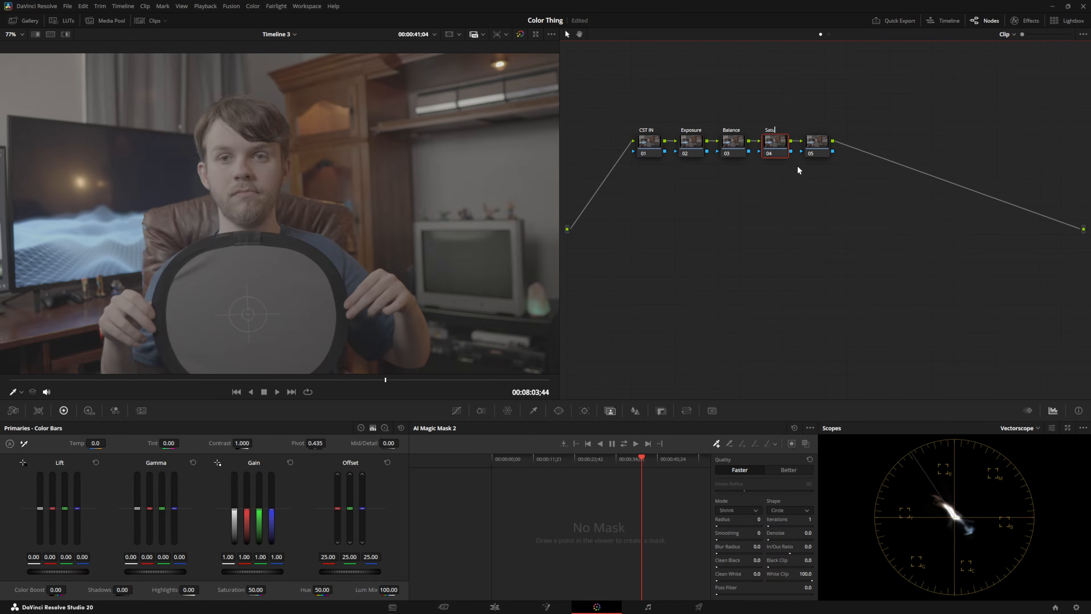
{"action": "type", "text": "Saturation"}
- Label node 05 as CST Out and clean up the node graph so the chain is evenly arranged
{"action": "left_click", "coordinate": [816, 141]}
{"action": "right_click", "coordinate": [815, 145]}
{"action": "left_click", "coordinate": [838, 162]}
{"action": "right_click", "coordinate": [724, 246]}
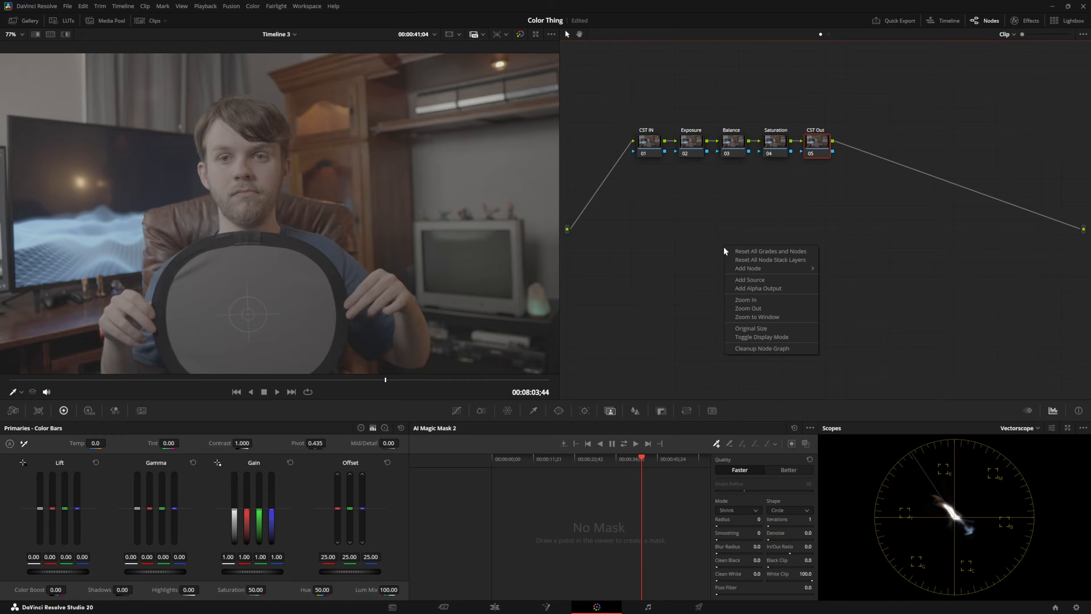
{"action": "left_click", "coordinate": [760, 349]}
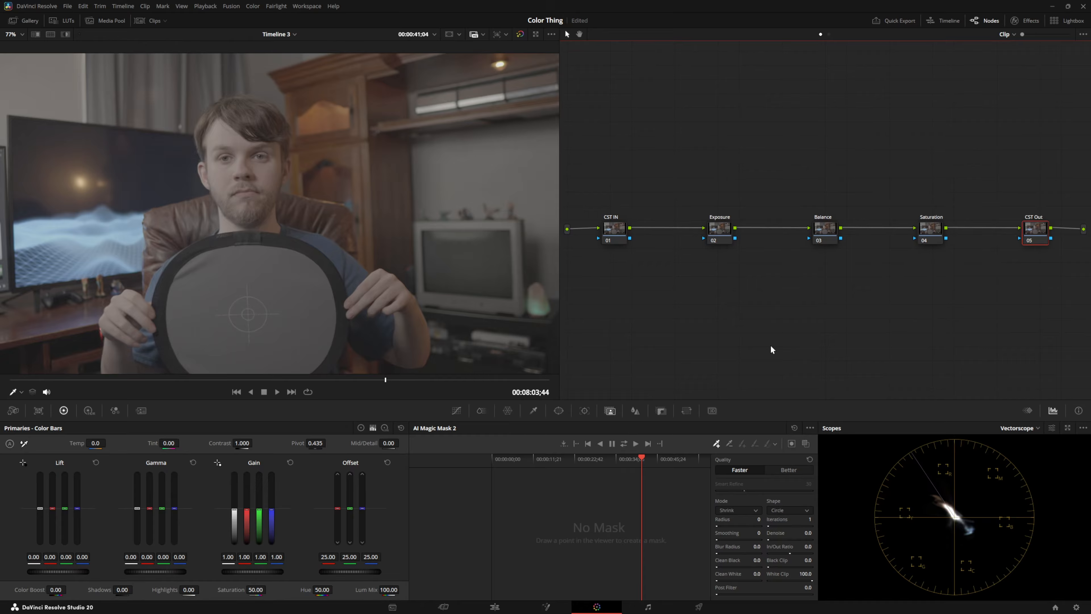
- Find the Color Space Transform effect in the effects library and apply it to the CST IN node
{"action": "left_click", "coordinate": [617, 241]}
{"action": "left_click", "coordinate": [1030, 22]}
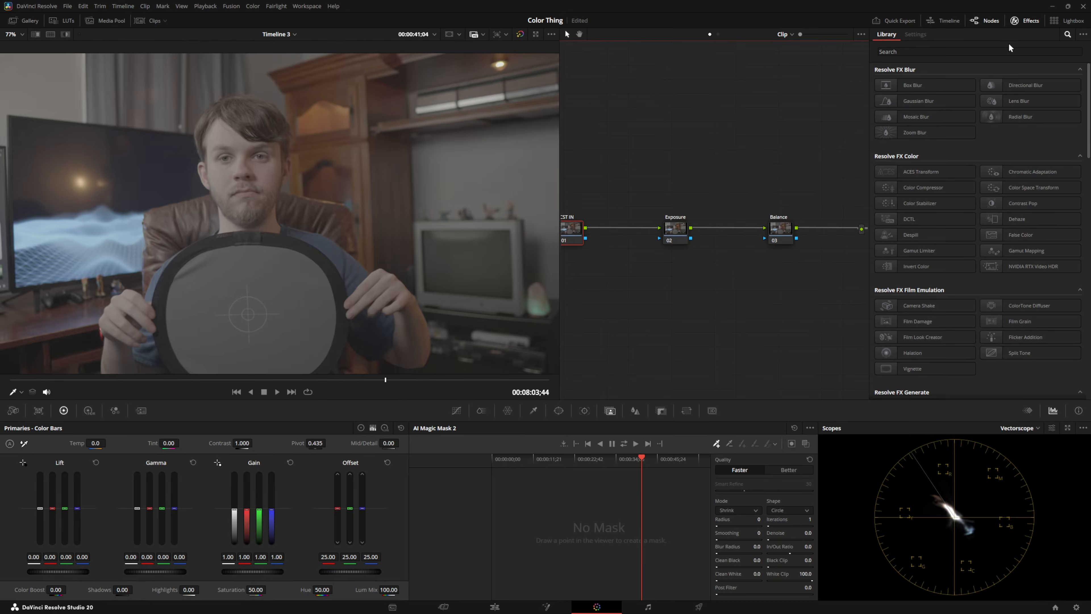
{"action": "left_click", "coordinate": [1001, 51]}
{"action": "type", "text": "color s"}
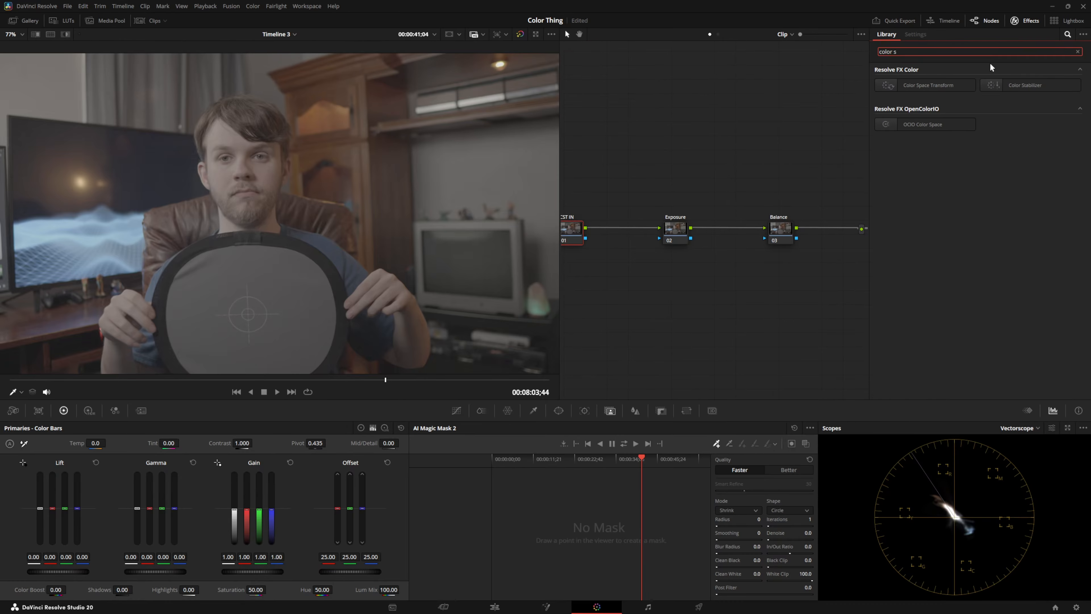
{"action": "key", "text": "BackSpace"}
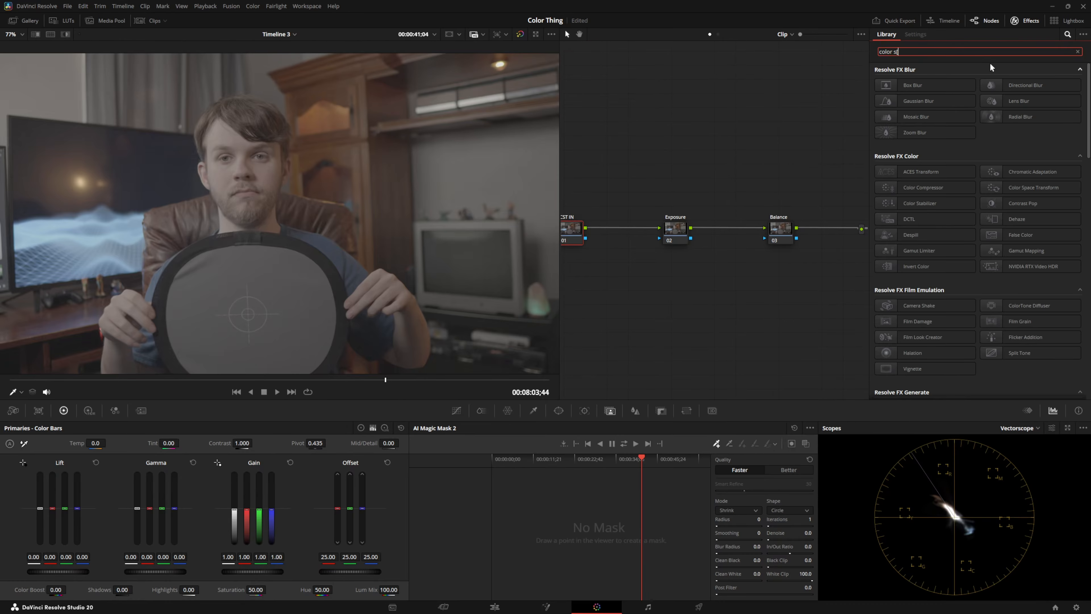
{"action": "type", "text": "spa"}
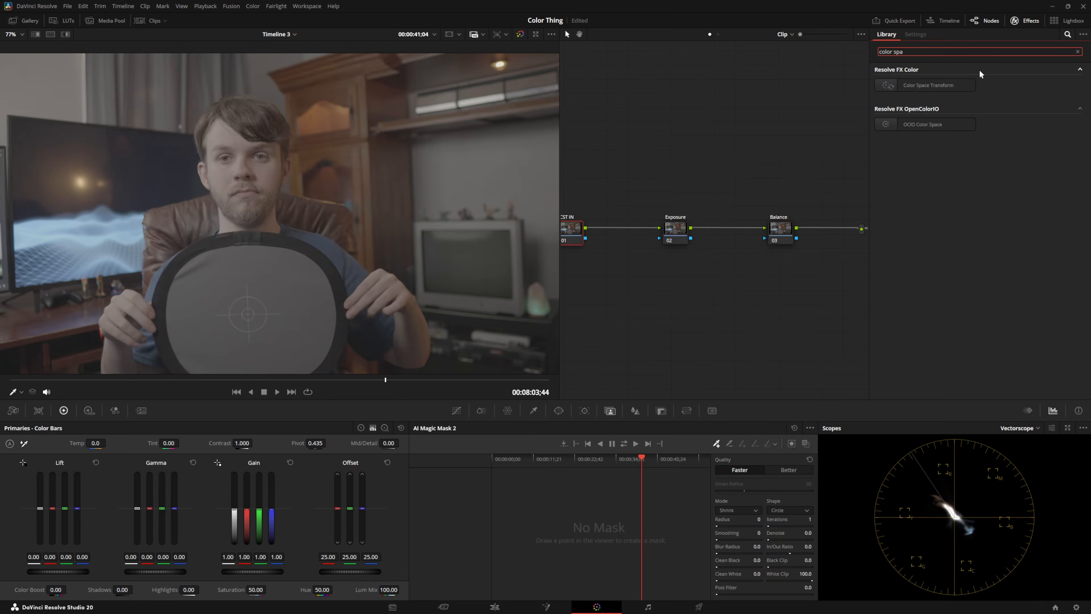
{"action": "left_click_drag", "start_coordinate": [928, 85], "coordinate": [570, 230]}
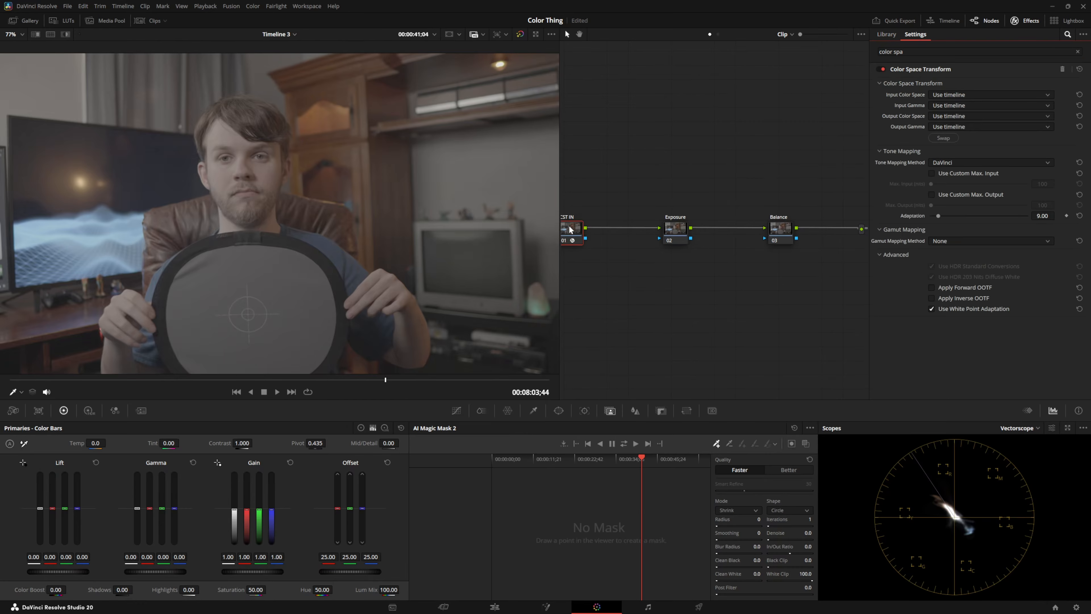
- Clear the effects search and apply Color Space Transform to the CST Out node
{"action": "scroll", "coordinate": [716, 309], "scroll_direction": "right", "scroll_amount": 5}
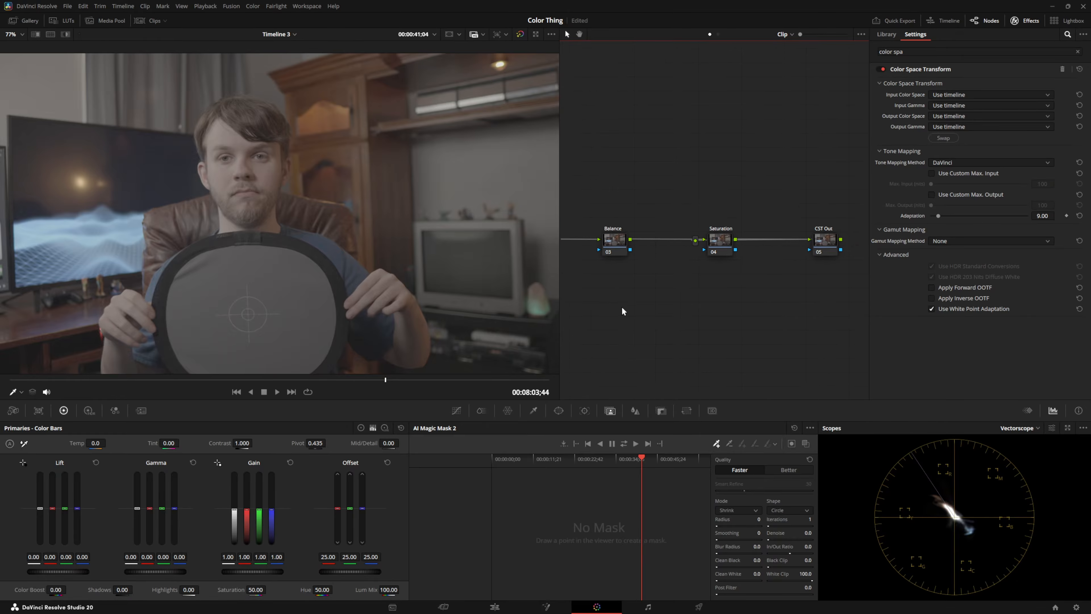
{"action": "left_click", "coordinate": [1079, 53]}
{"action": "left_click_drag", "start_coordinate": [996, 187], "coordinate": [822, 243]}
- Look over the node chain from CST IN to CST Out and check the tone mapping method options on CST IN
{"action": "left_click_drag", "start_coordinate": [648, 286], "coordinate": [727, 279]}
{"action": "left_click_drag", "start_coordinate": [597, 293], "coordinate": [785, 303]}
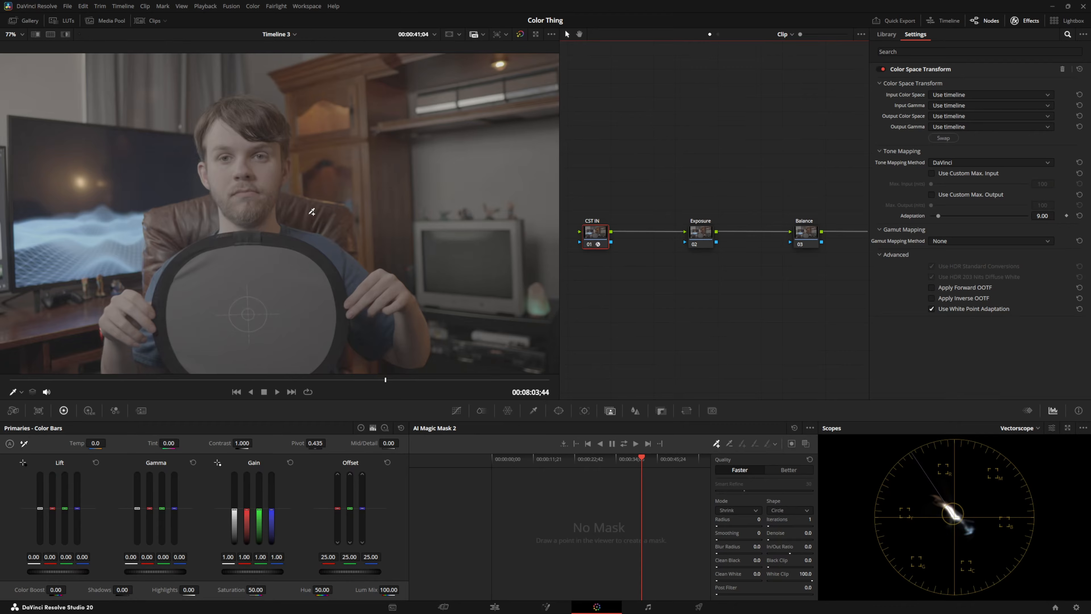
{"action": "left_click_drag", "start_coordinate": [701, 302], "coordinate": [613, 308]}
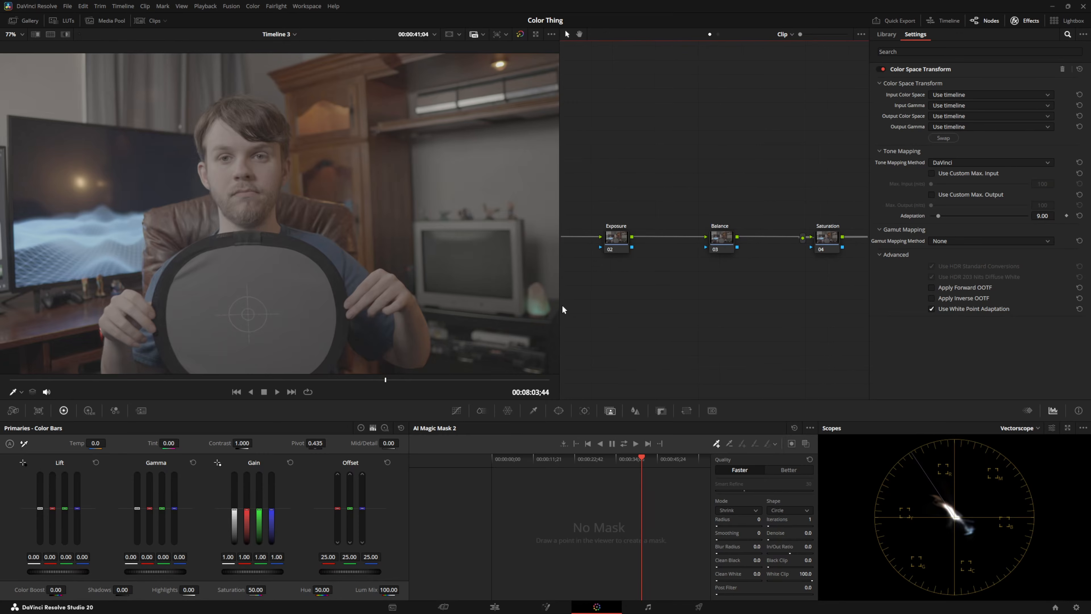
{"action": "left_click_drag", "start_coordinate": [683, 290], "coordinate": [720, 290]}
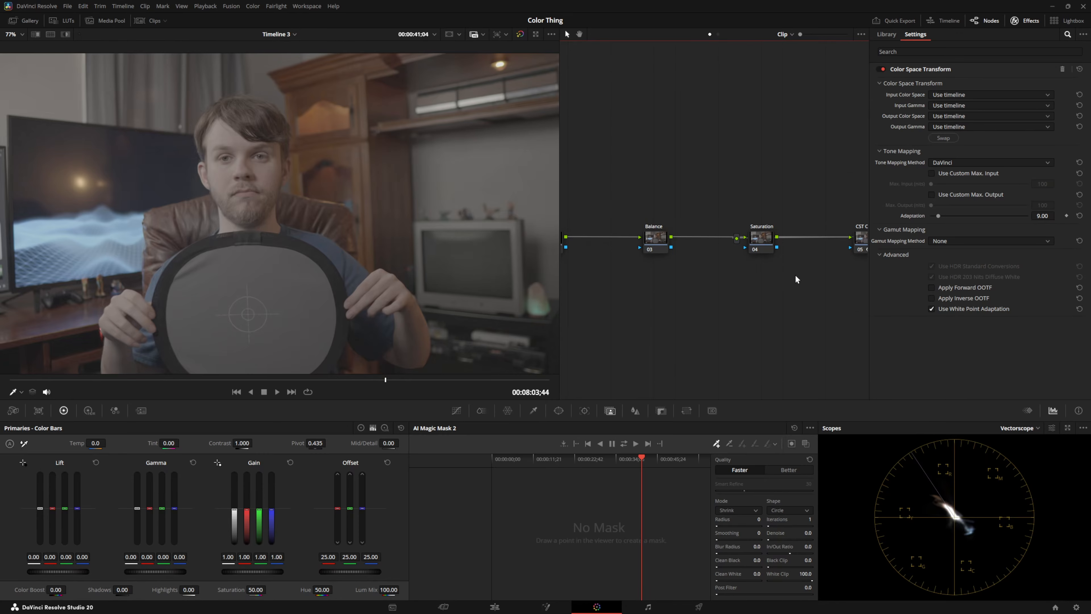
{"action": "left_click_drag", "start_coordinate": [798, 281], "coordinate": [672, 298]}
{"action": "left_click", "coordinate": [822, 249]}
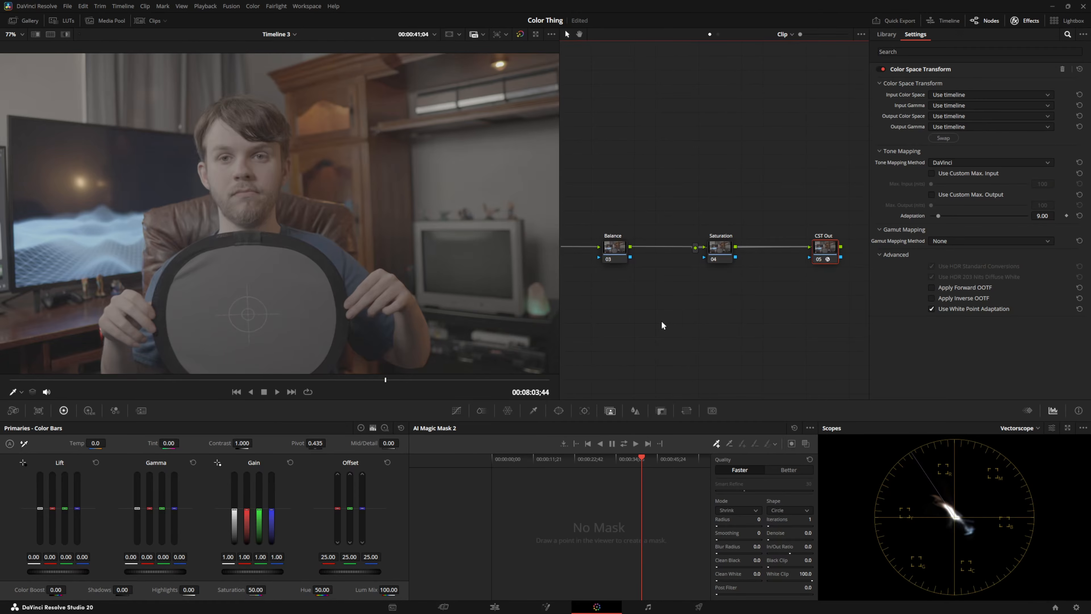
{"action": "left_click_drag", "start_coordinate": [662, 322], "coordinate": [729, 314]}
{"action": "left_click_drag", "start_coordinate": [622, 309], "coordinate": [762, 307]}
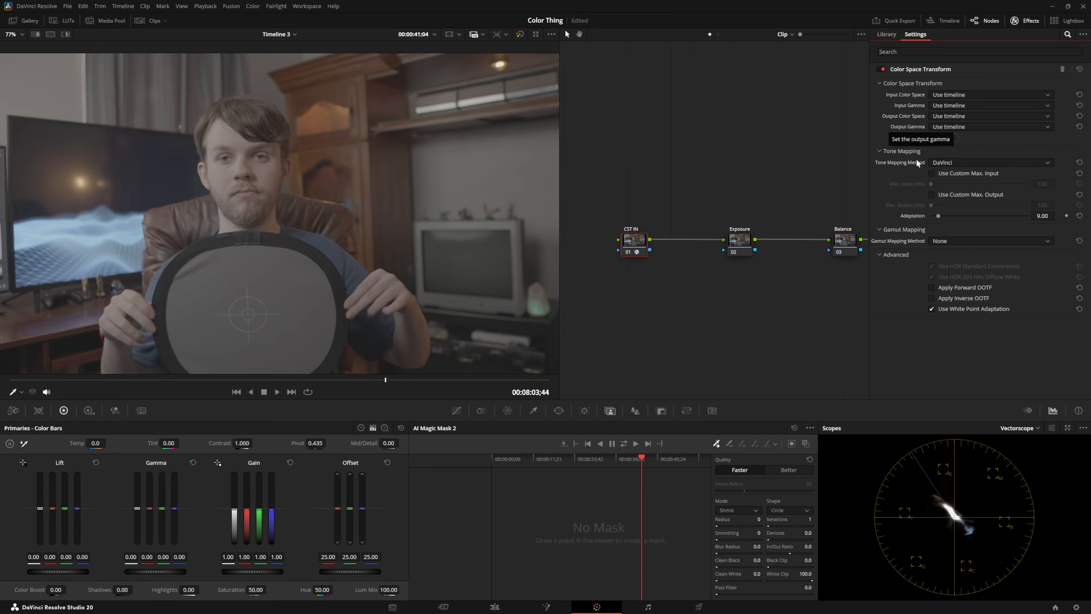
{"action": "left_click", "coordinate": [948, 164]}
{"action": "left_click", "coordinate": [948, 163]}
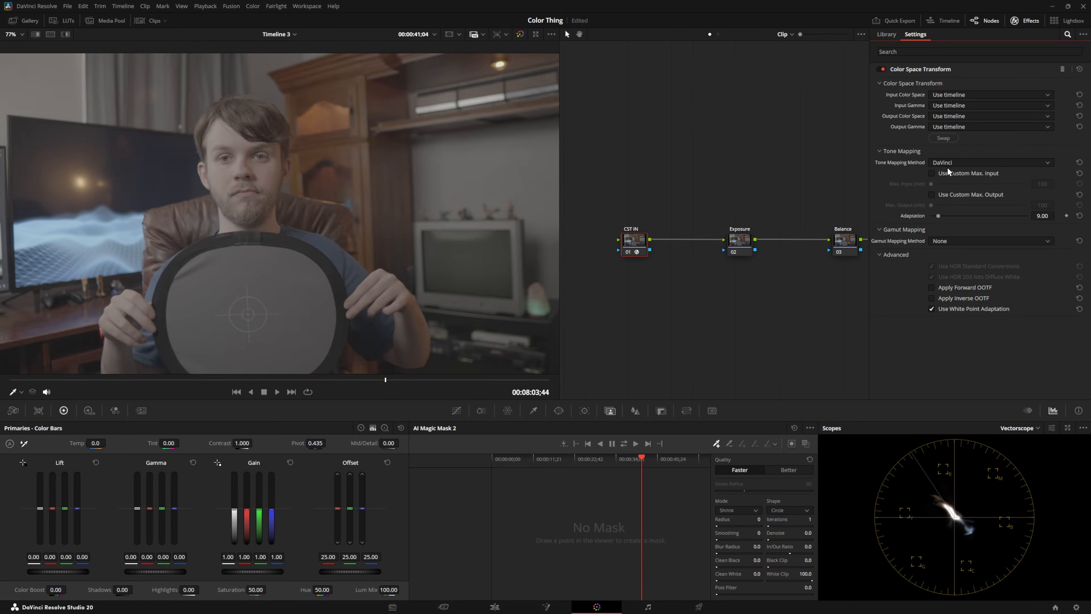
- Set the CST IN node's input color space to Sony S-Gamut3.Cine and its input gamma to Sony S-Log3
{"action": "left_click", "coordinate": [951, 96]}
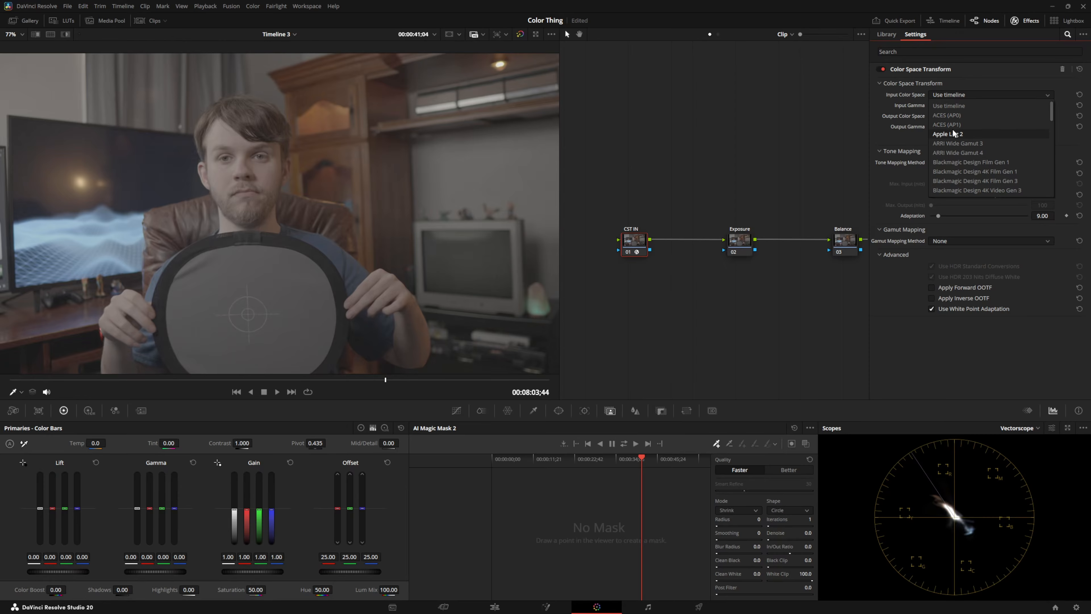
{"action": "scroll", "coordinate": [953, 132], "scroll_direction": "down", "scroll_amount": 10}
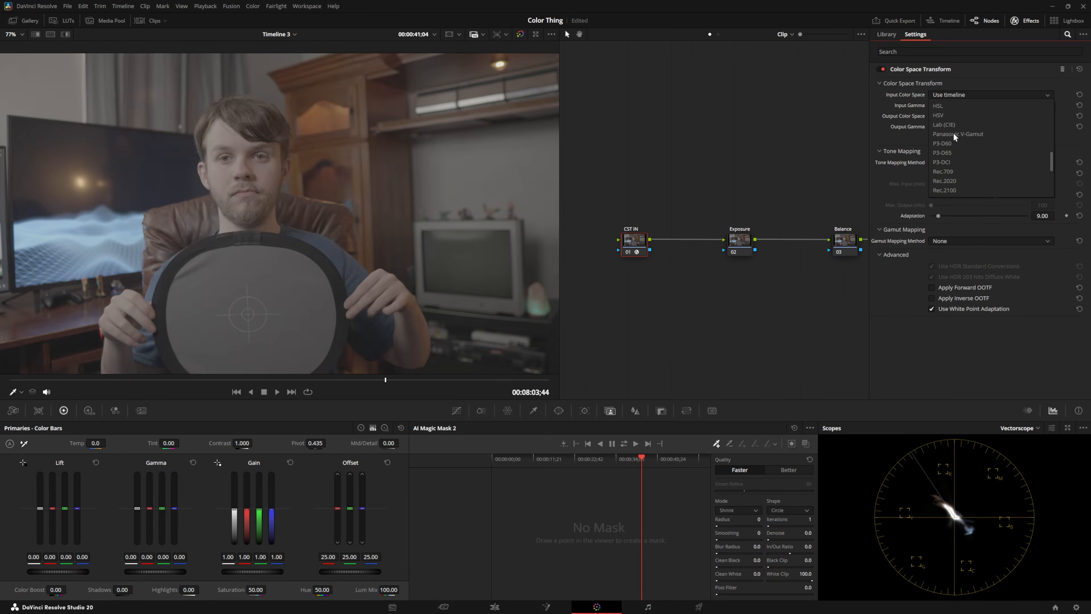
{"action": "scroll", "coordinate": [953, 132], "scroll_direction": "down", "scroll_amount": 3}
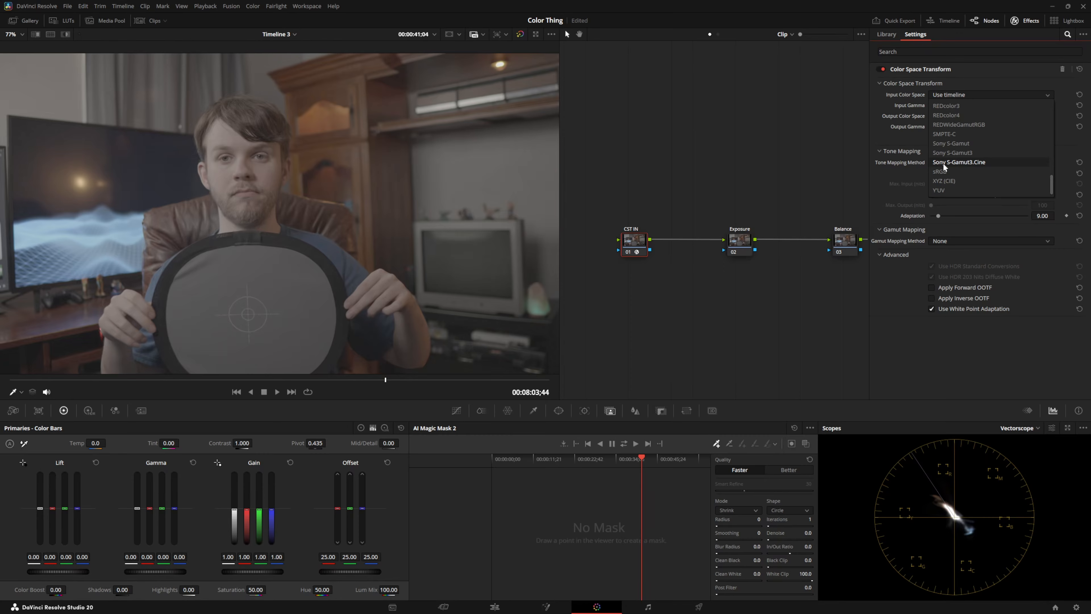
{"action": "left_click", "coordinate": [952, 163]}
{"action": "left_click", "coordinate": [958, 104]}
{"action": "scroll", "coordinate": [955, 133], "scroll_direction": "down", "scroll_amount": 10}
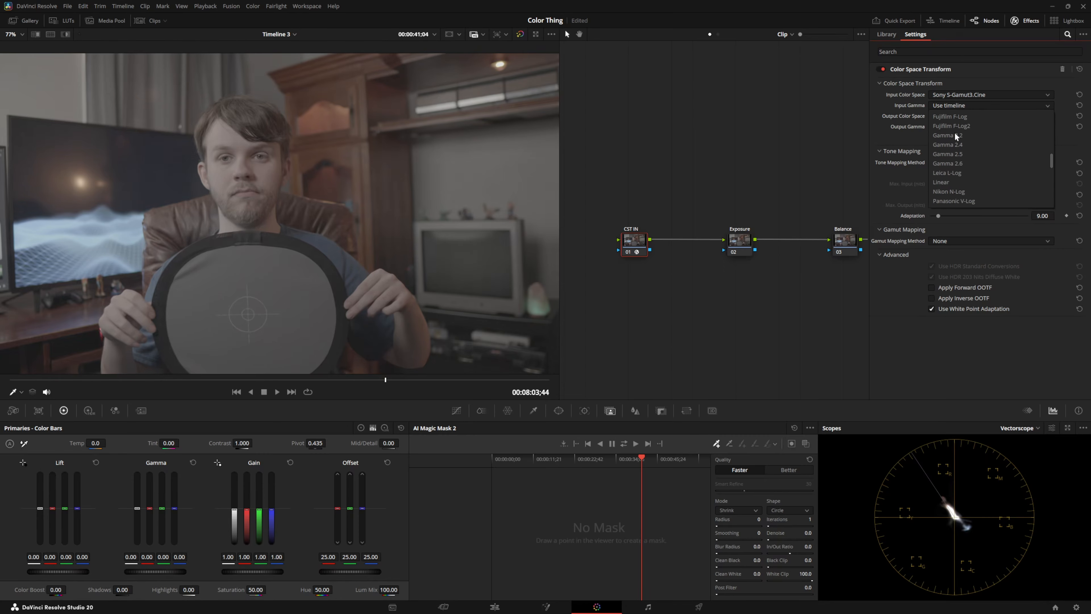
{"action": "scroll", "coordinate": [955, 133], "scroll_direction": "down", "scroll_amount": 3}
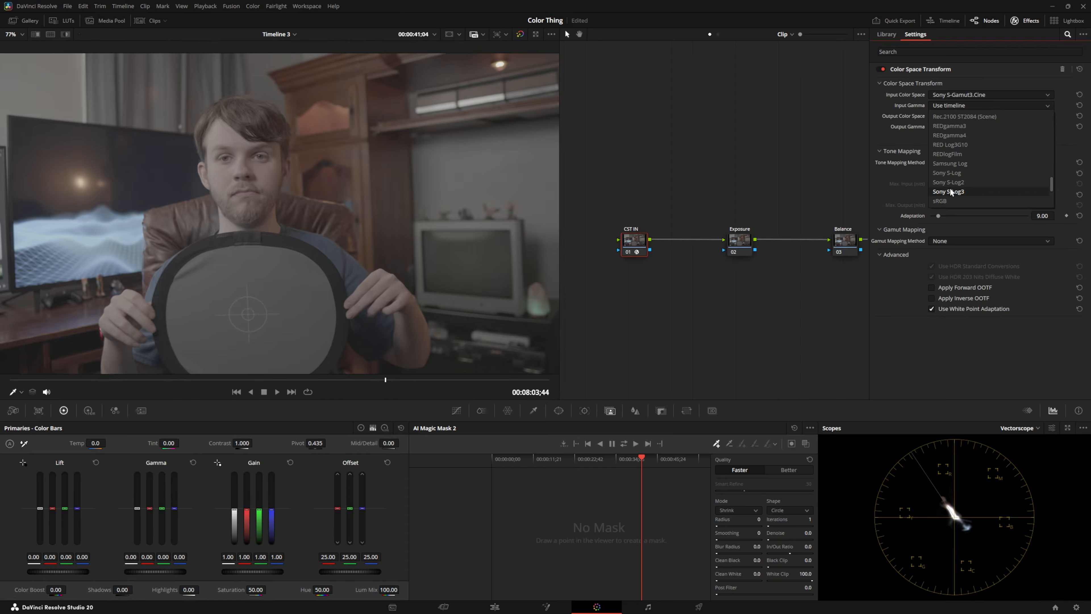
{"action": "left_click", "coordinate": [967, 191]}
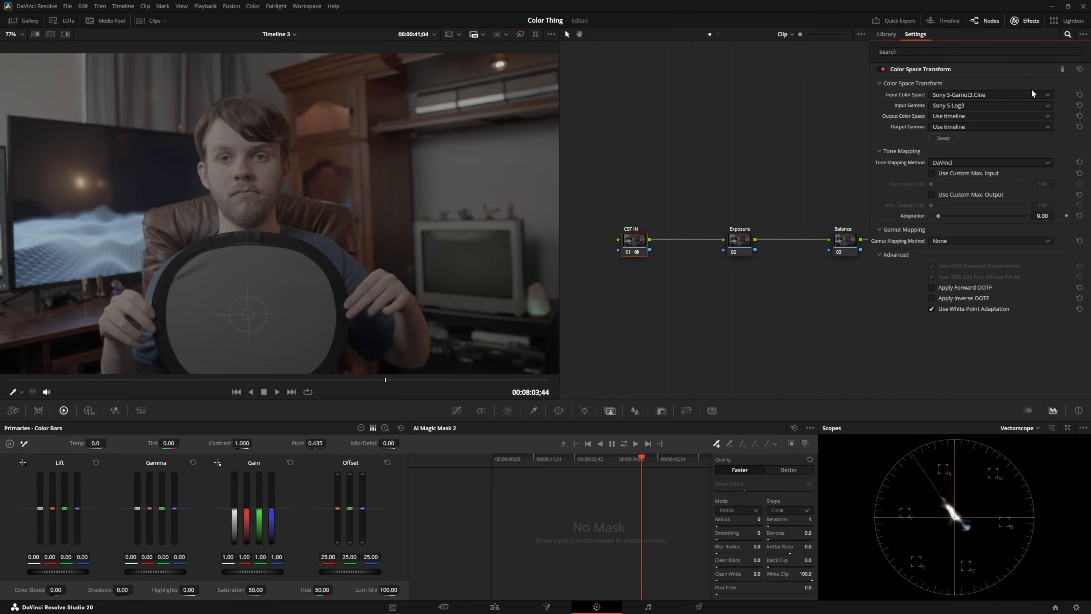
- Set the CST IN node's output color space to DaVinci Wide Gamut and its output gamma to DaVinci Intermediate
{"action": "left_click", "coordinate": [938, 117]}
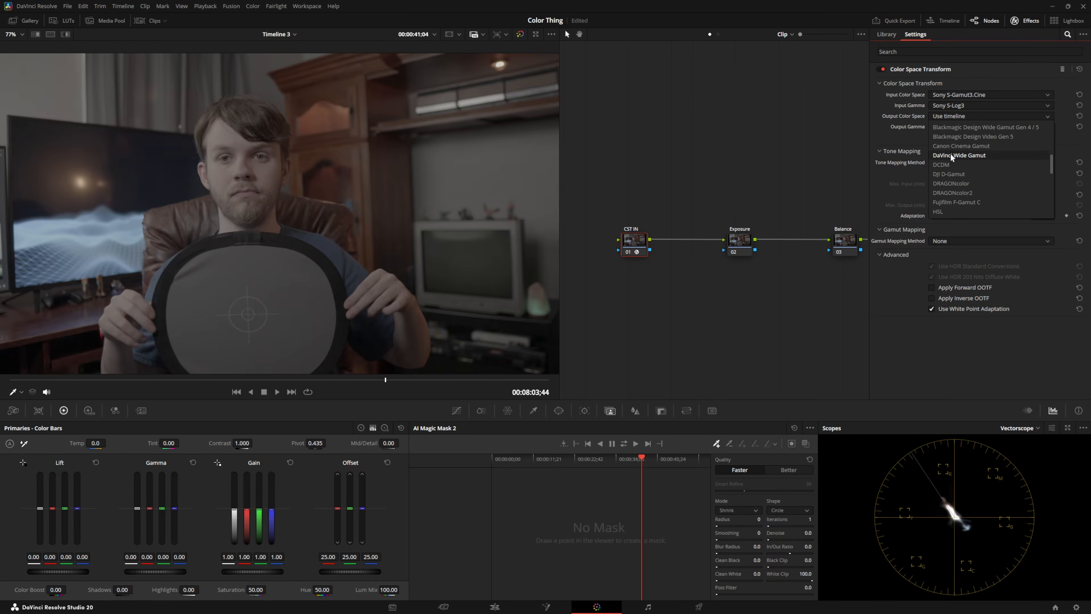
{"action": "left_click", "coordinate": [951, 155]}
{"action": "left_click", "coordinate": [952, 128]}
{"action": "scroll", "coordinate": [954, 146], "scroll_direction": "down", "scroll_amount": 4}
{"action": "left_click", "coordinate": [955, 193]}
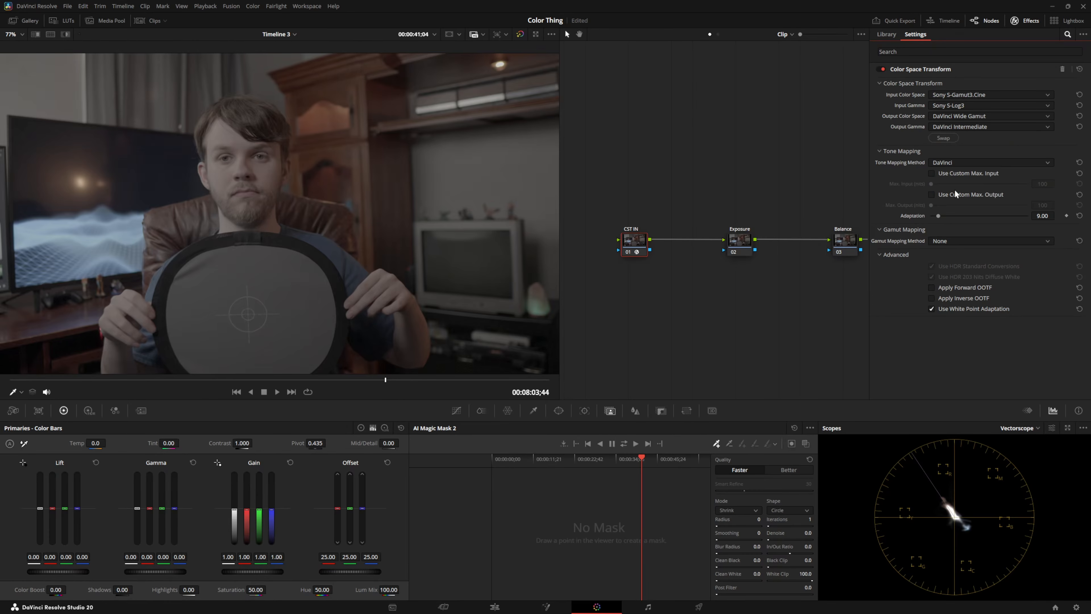
- Set the CST IN node's tone mapping method to None
{"action": "left_click_drag", "start_coordinate": [827, 182], "coordinate": [757, 193]}
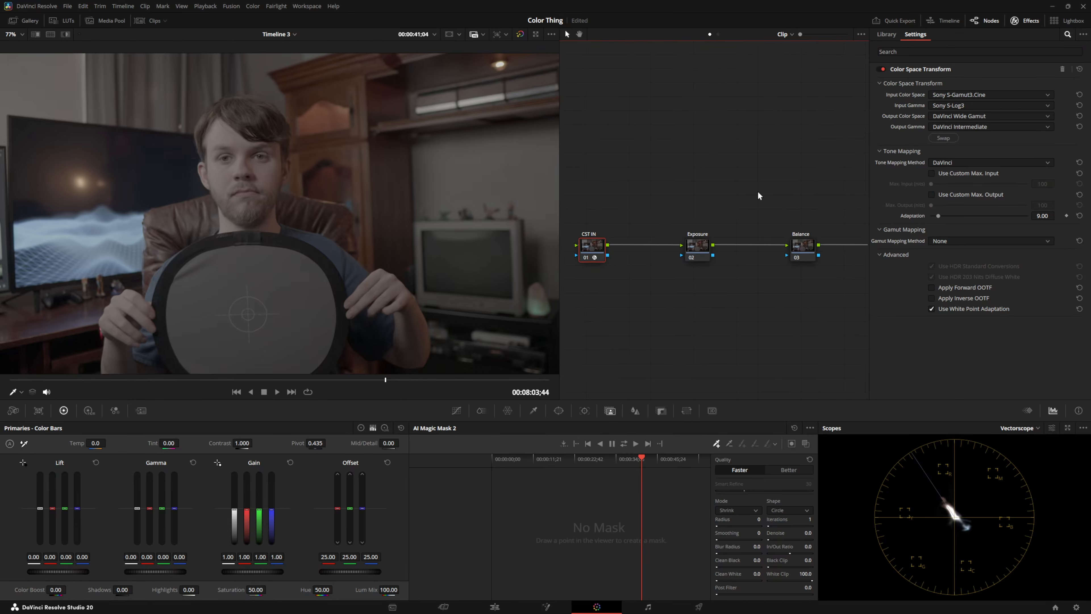
{"action": "left_click", "coordinate": [948, 161]}
{"action": "left_click", "coordinate": [940, 171]}
- Set the CST Out node's input color space to DaVinci Wide Gamut and its input gamma to DaVinci Intermediate
{"action": "scroll", "coordinate": [806, 184], "scroll_direction": "right", "scroll_amount": 5}
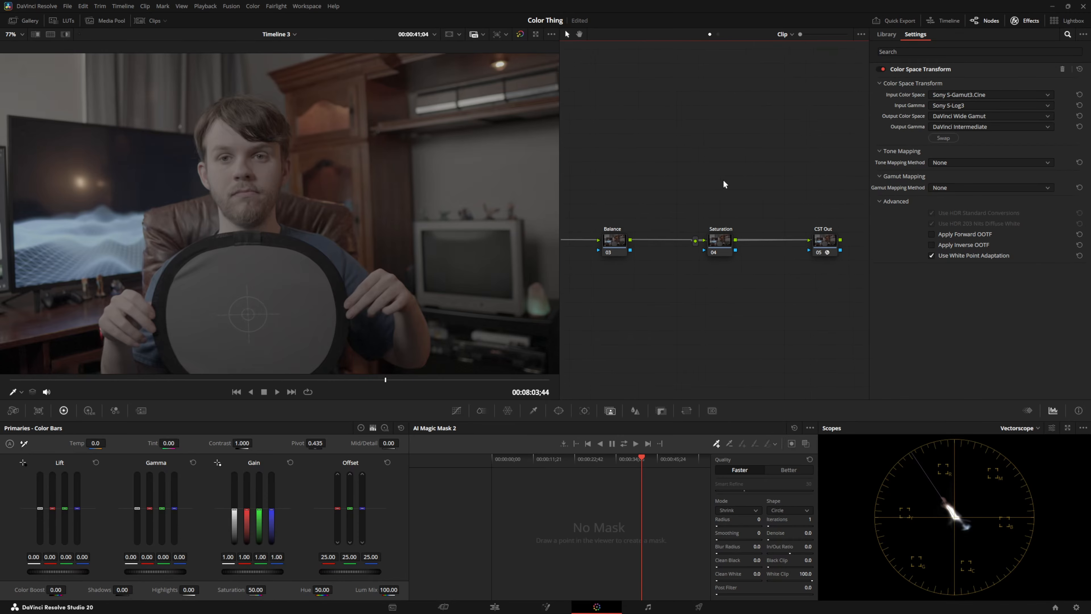
{"action": "left_click", "coordinate": [821, 248]}
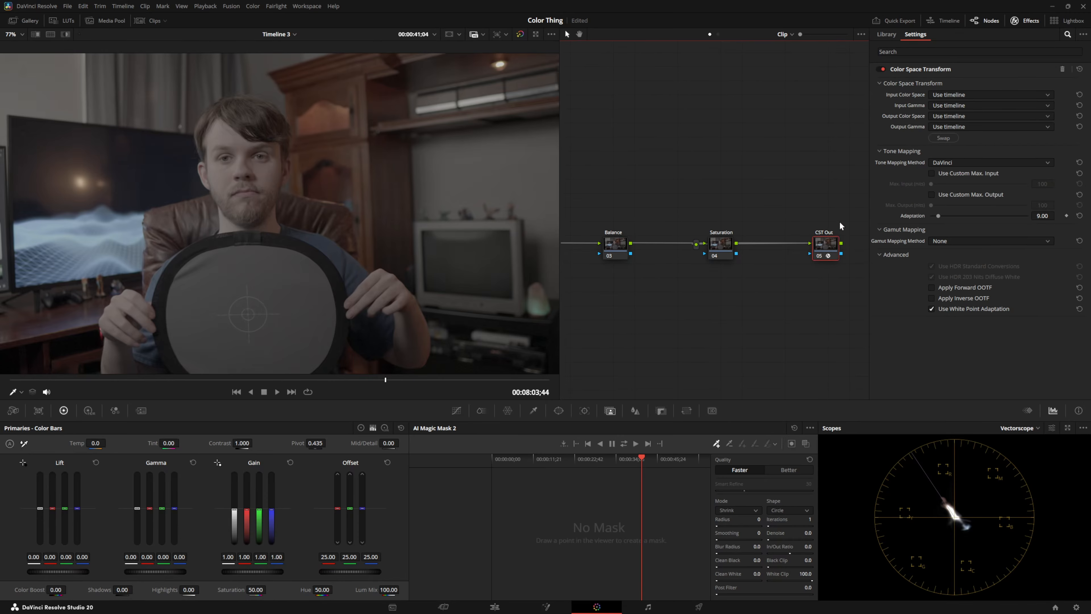
{"action": "left_click", "coordinate": [949, 95]}
{"action": "scroll", "coordinate": [945, 129], "scroll_direction": "down", "scroll_amount": 5}
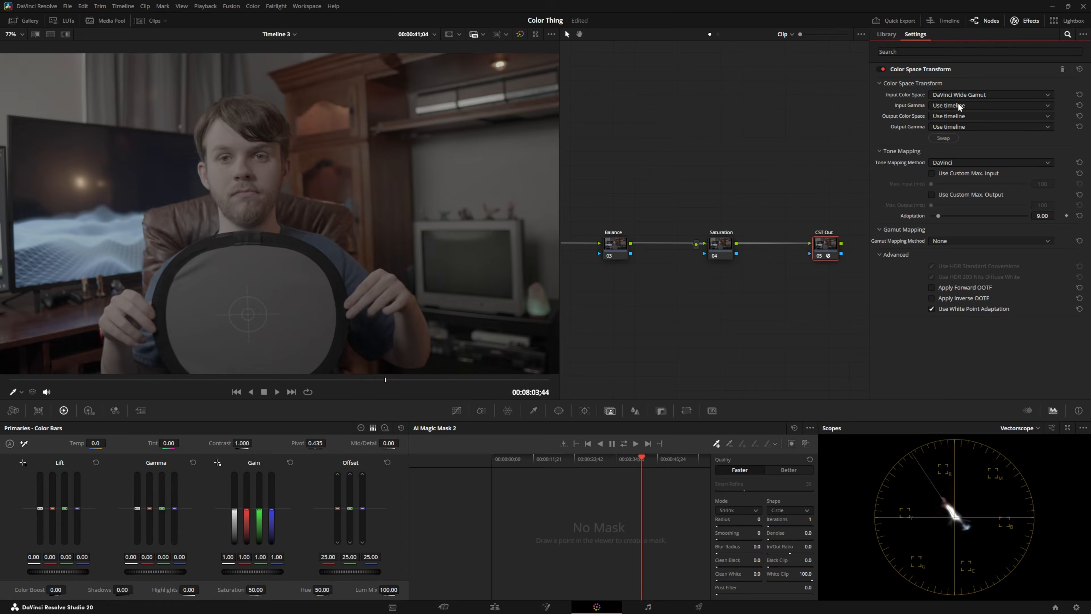
{"action": "left_click", "coordinate": [958, 102]}
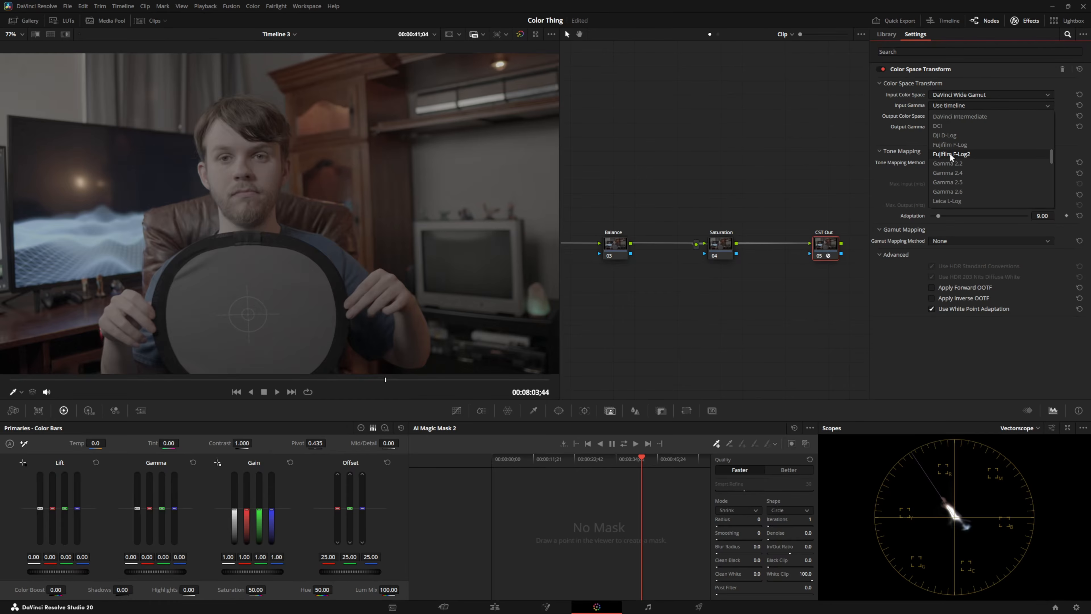
{"action": "left_click", "coordinate": [971, 117]}
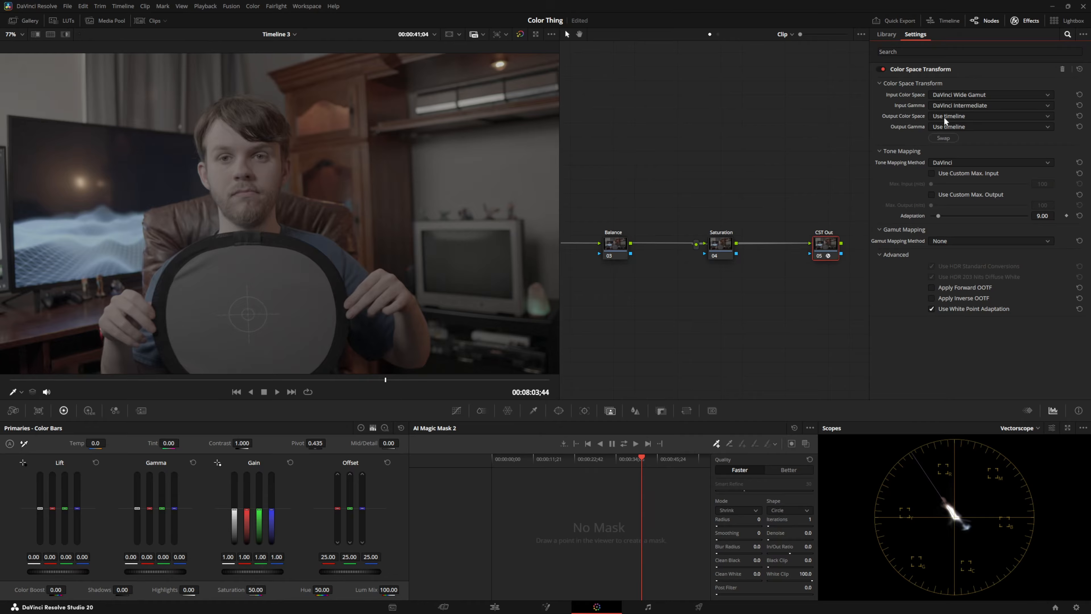
- Set the CST Out node's output color space to Rec.709 and its output gamma to Gamma 2.4
{"action": "left_click", "coordinate": [956, 116]}
{"action": "scroll", "coordinate": [958, 146], "scroll_direction": "down", "scroll_amount": 10}
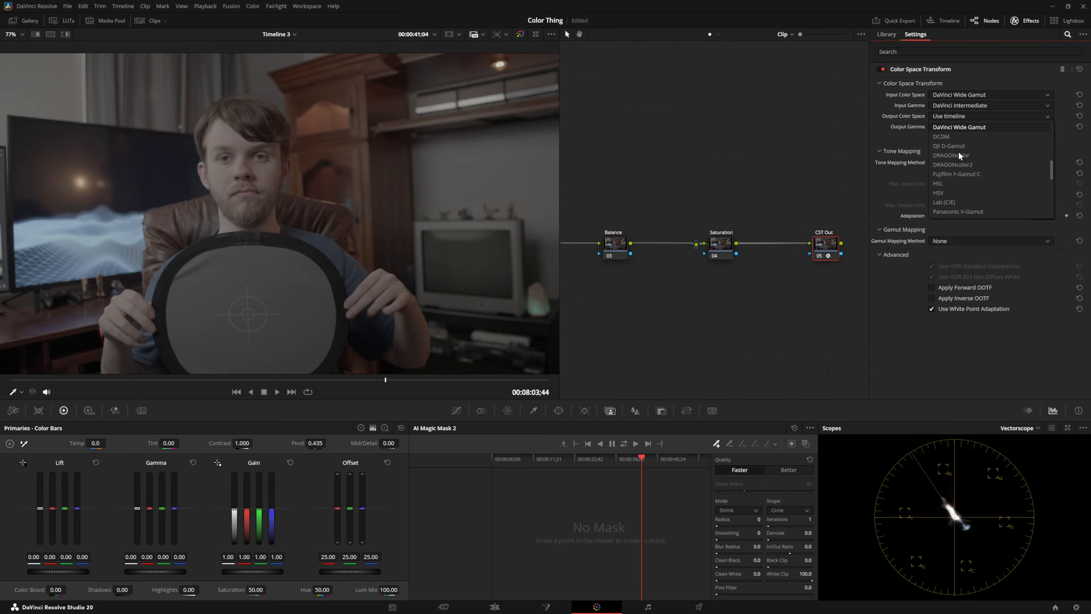
{"action": "left_click", "coordinate": [939, 165]}
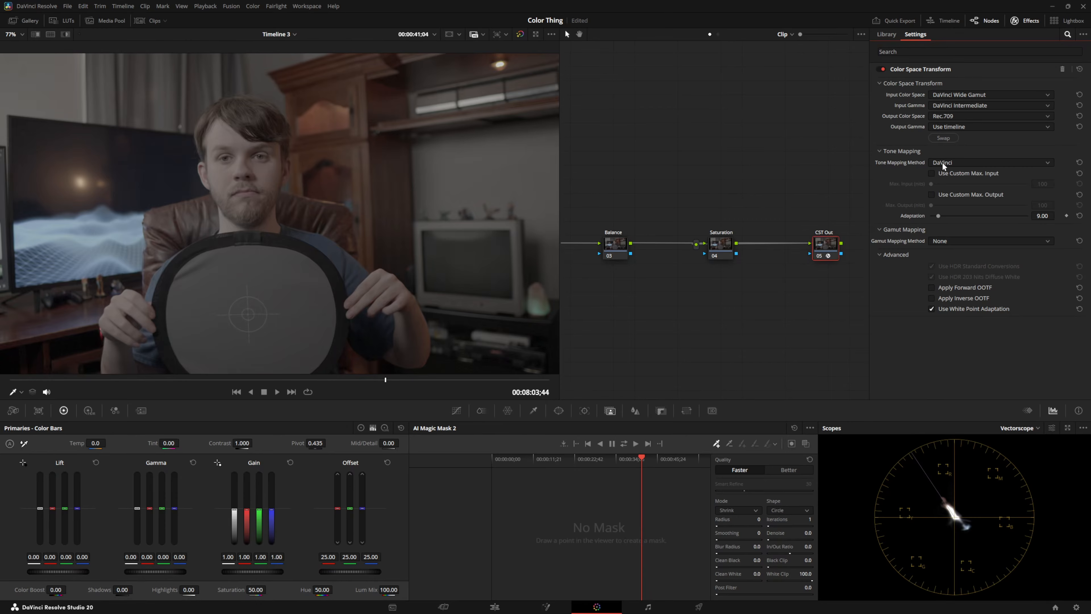
{"action": "left_click", "coordinate": [961, 126]}
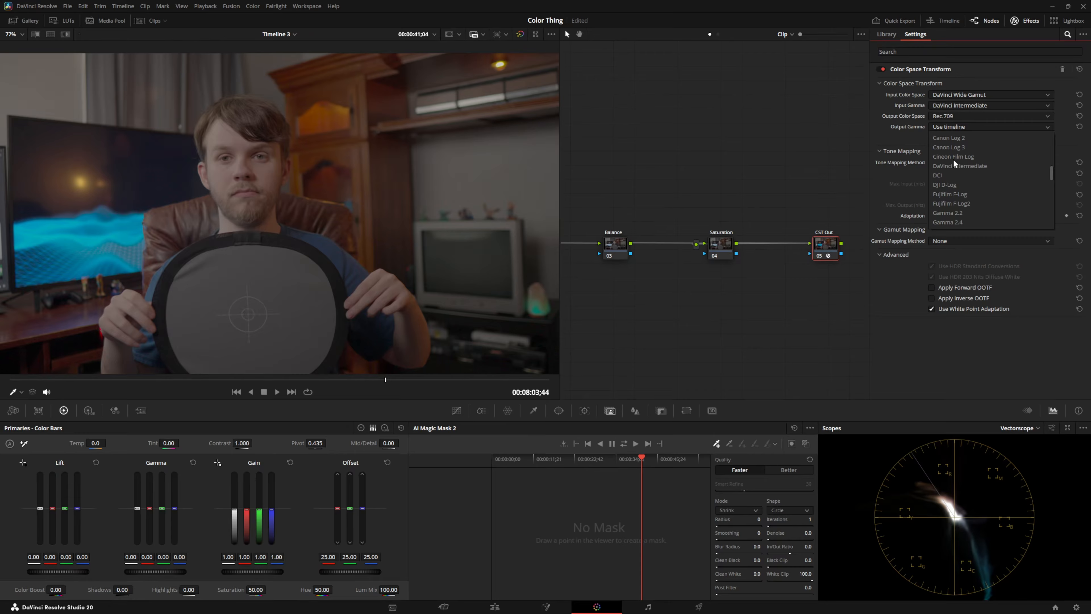
{"action": "scroll", "coordinate": [954, 161], "scroll_direction": "down", "scroll_amount": 3}
{"action": "left_click", "coordinate": [952, 163]}
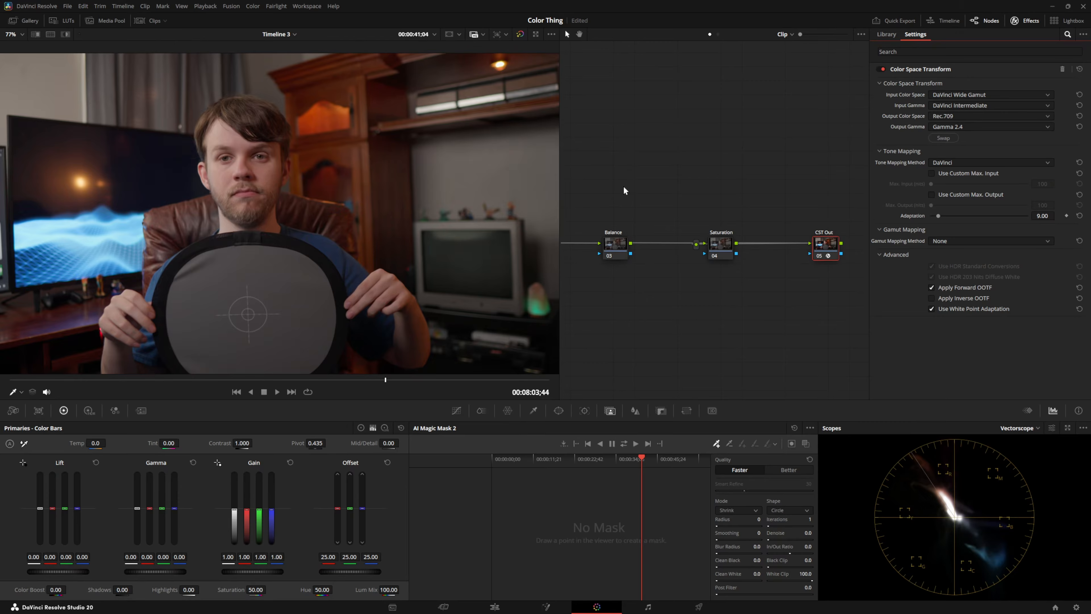
- Select the Exposure node and set its contrast pivot to 0.336 in the primaries color wheels
{"action": "scroll", "coordinate": [609, 198], "scroll_direction": "left", "scroll_amount": 5}
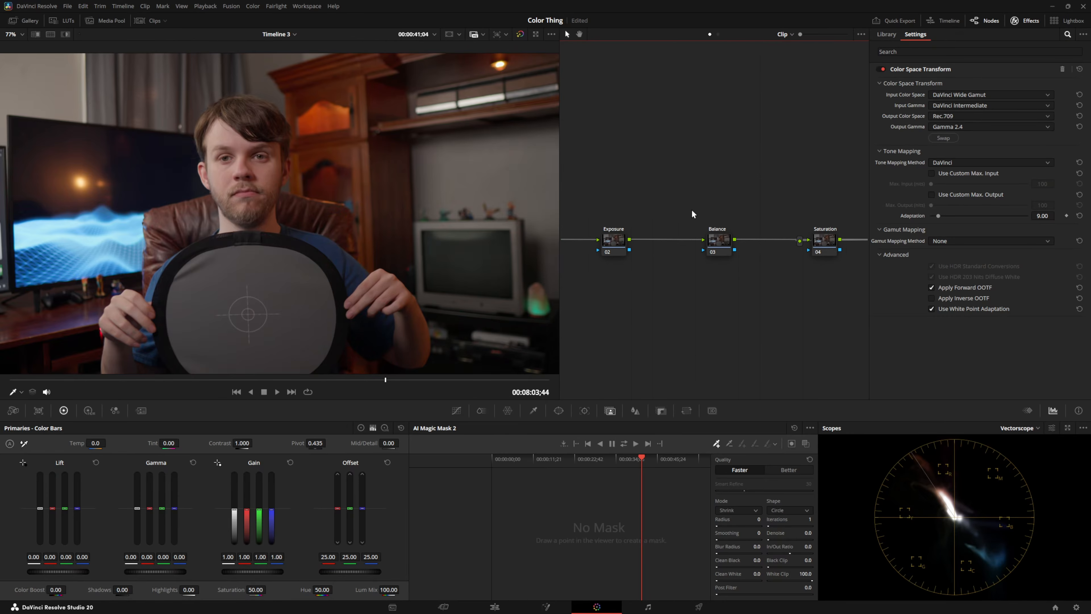
{"action": "scroll", "coordinate": [695, 192], "scroll_direction": "left", "scroll_amount": 3}
{"action": "left_click_drag", "start_coordinate": [752, 186], "coordinate": [576, 204]}
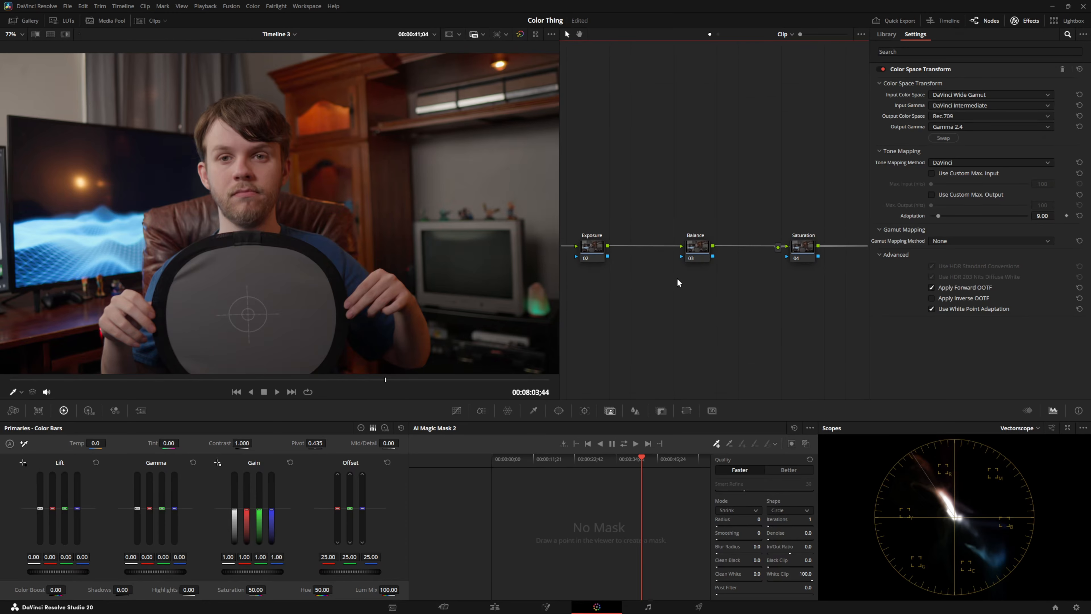
{"action": "left_click_drag", "start_coordinate": [597, 318], "coordinate": [622, 303]}
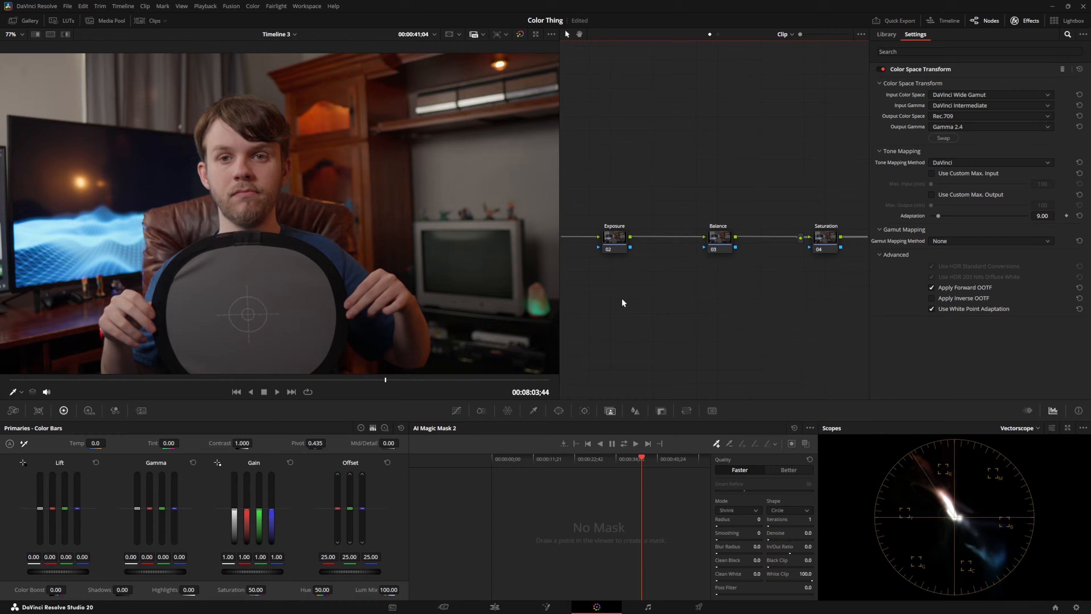
{"action": "left_click", "coordinate": [617, 240]}
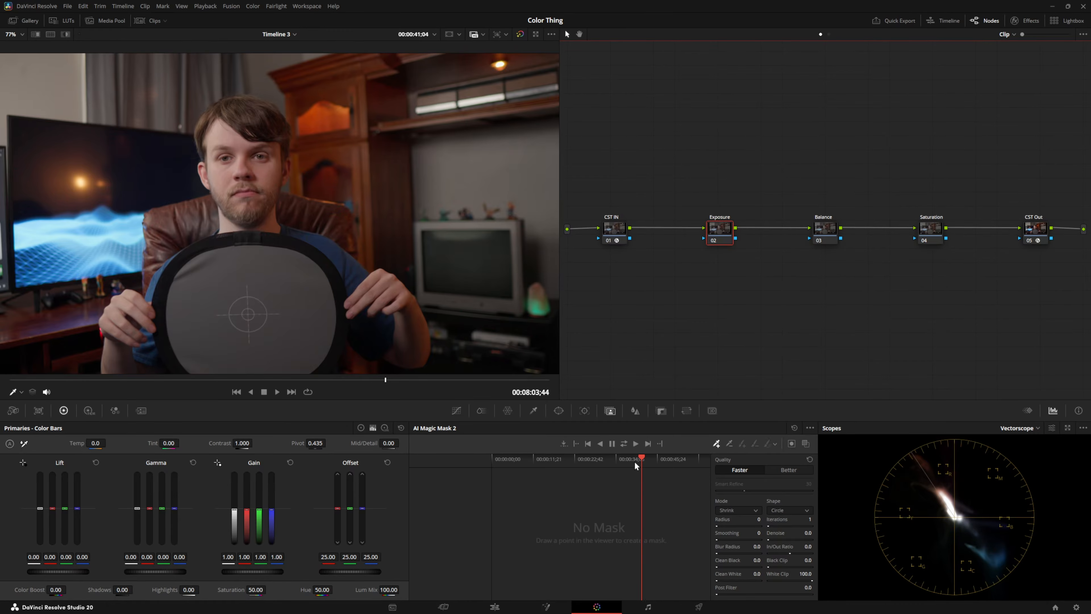
{"action": "left_click", "coordinate": [361, 428]}
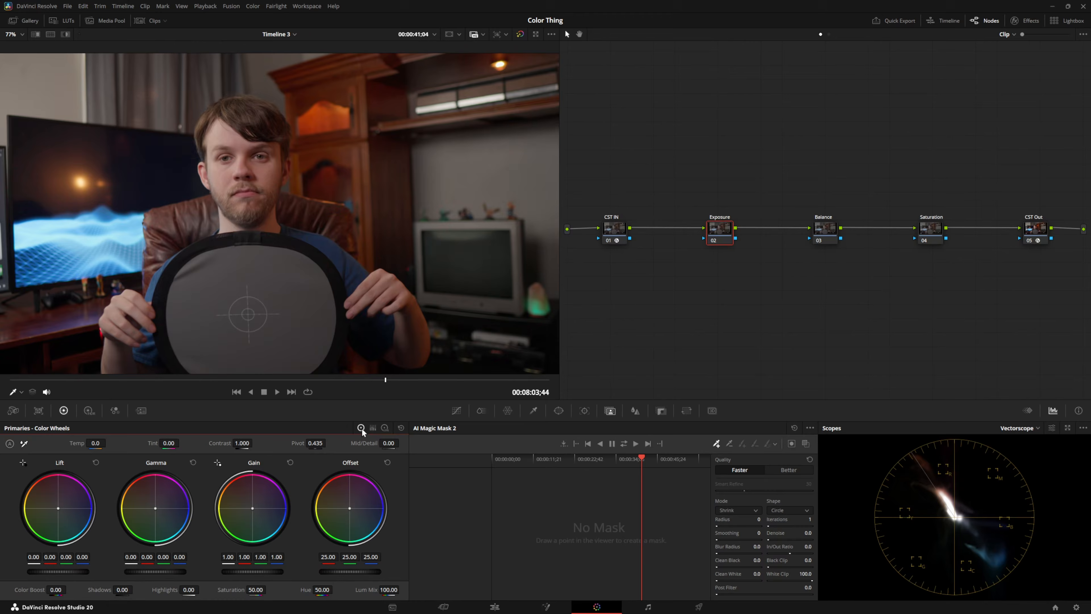
{"action": "left_click", "coordinate": [323, 443]}
{"action": "key", "text": "BackSpace"}
{"action": "key", "text": "BackSpace"}
{"action": "key", "text": "BackSpace"}
{"action": "type", "text": "336"}
{"action": "key", "text": "Tab"}
- Try a global HDR exposure of 2.06 on the Exposure node, reset it, and make only a slight global exposure adjustment
{"action": "left_click", "coordinate": [87, 415]}
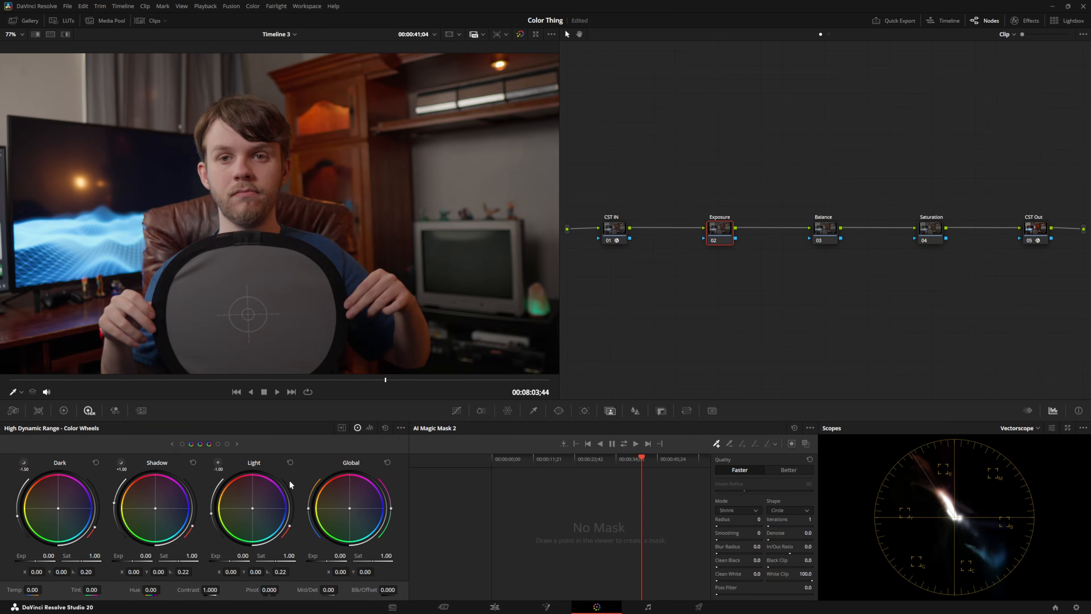
{"action": "left_click", "coordinate": [329, 561]}
{"action": "mouse_move", "coordinate": [329, 561]}
{"action": "left_mouse_down"}
{"action": "mouse_move", "coordinate": [259, 561]}
{"action": "mouse_move", "coordinate": [423, 561]}
{"action": "left_mouse_up"}
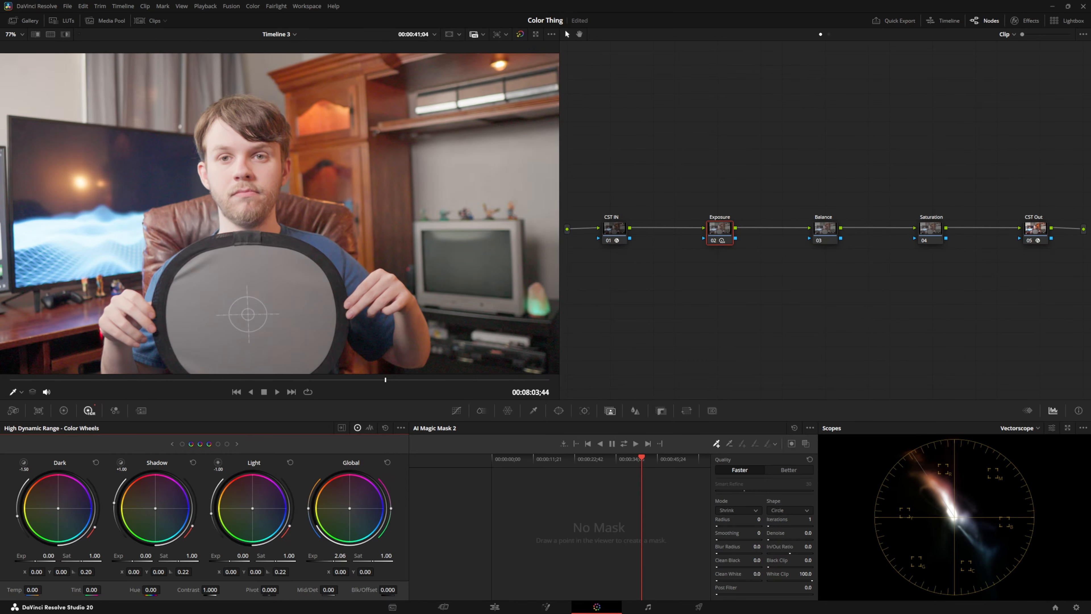
{"action": "left_click", "coordinate": [390, 464]}
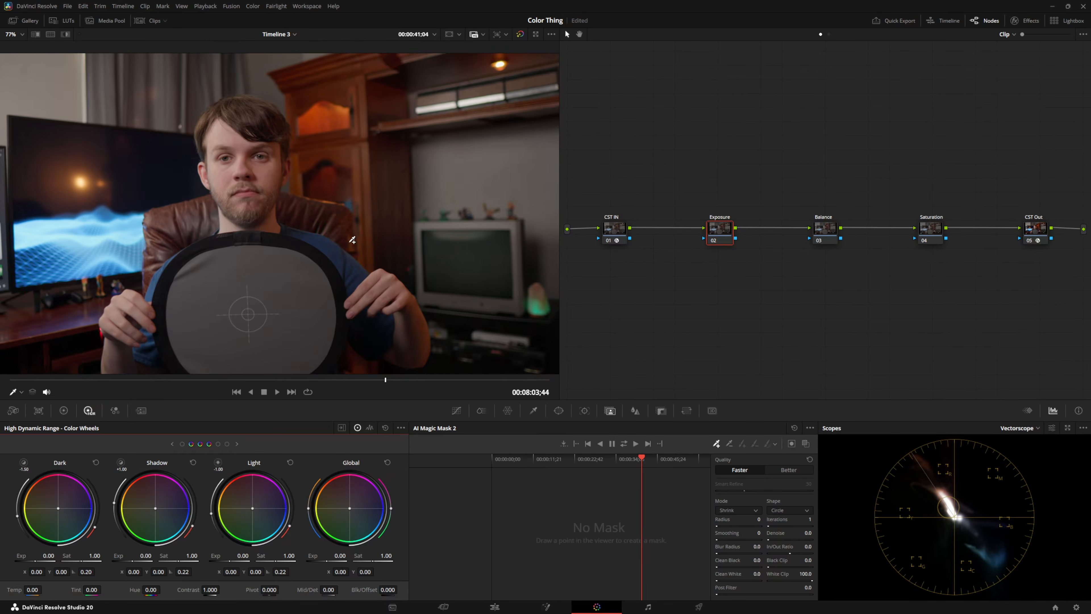
{"action": "left_click_drag", "start_coordinate": [340, 555], "coordinate": [338, 555]}
- Set the Balance node's gamma to Linear and its Lum Mix to 0
{"action": "left_click", "coordinate": [827, 229]}
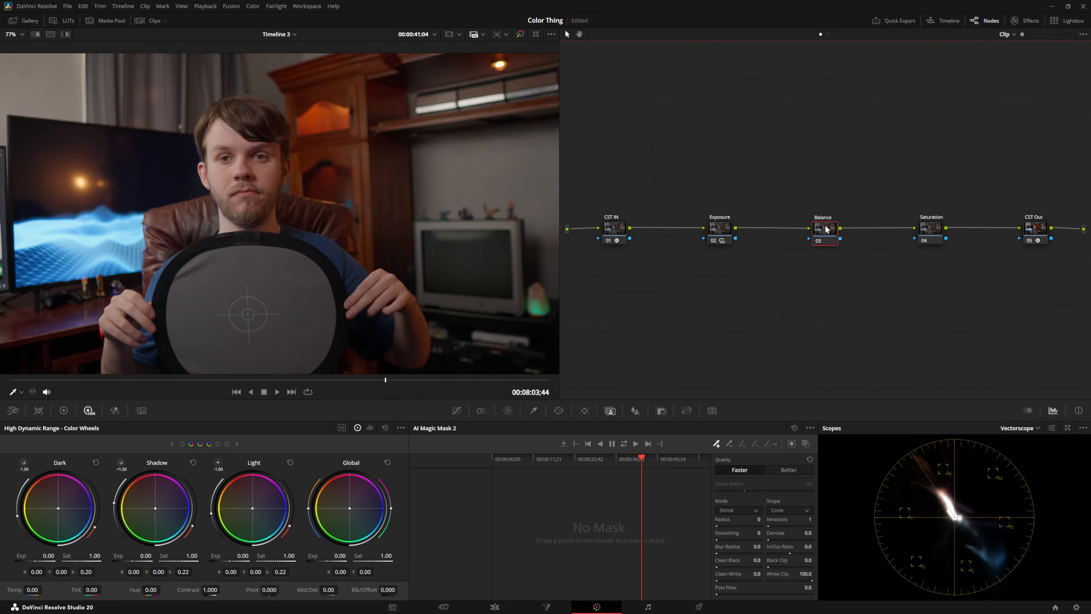
{"action": "right_click", "coordinate": [827, 229]}
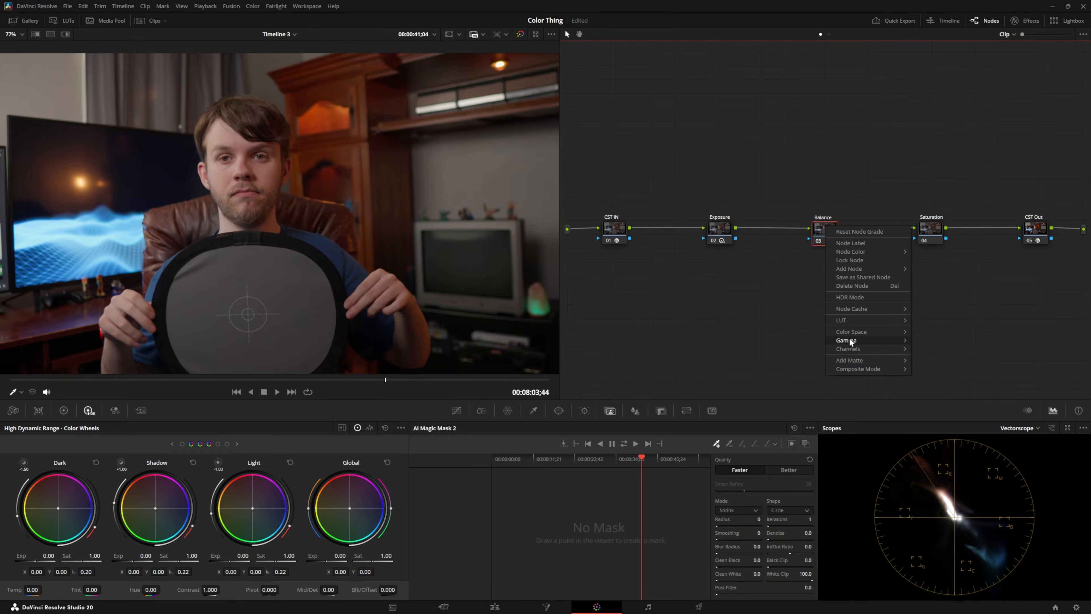
{"action": "mouse_move", "coordinate": [850, 340]}
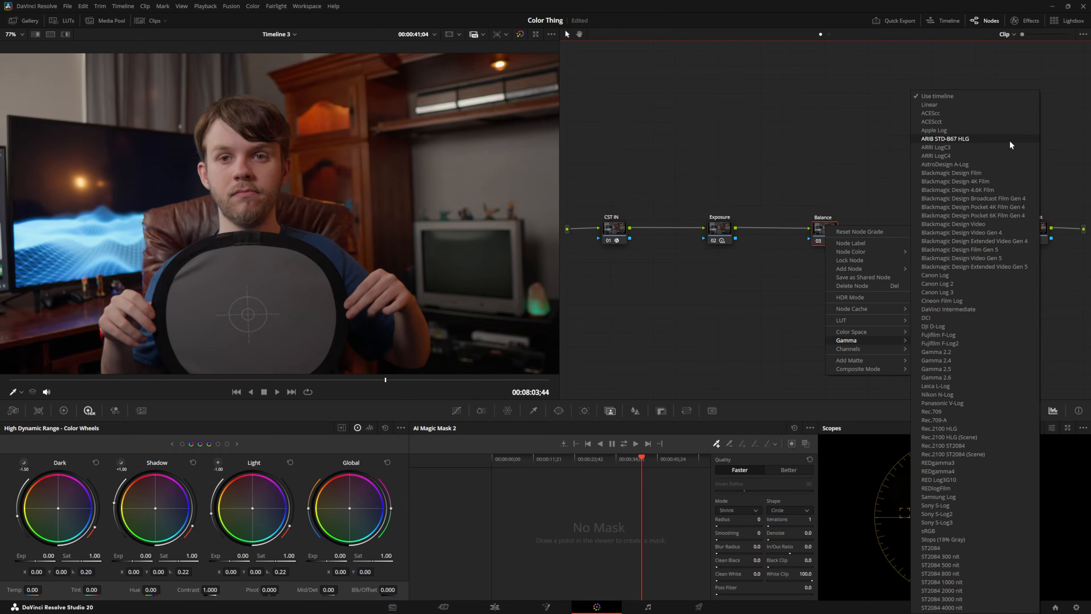
{"action": "left_click", "coordinate": [969, 105]}
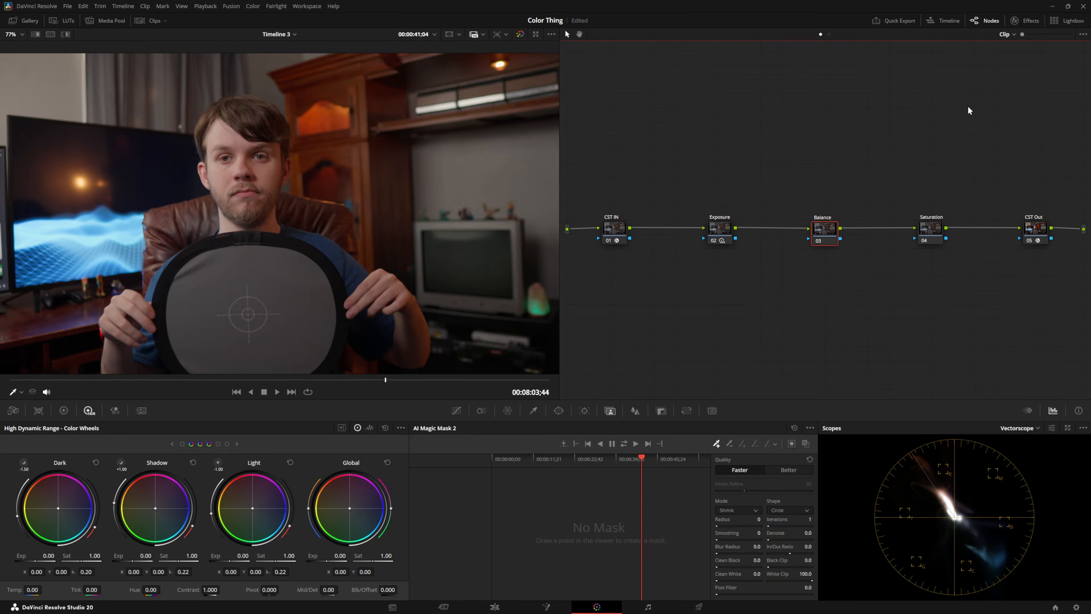
{"action": "left_click", "coordinate": [63, 411]}
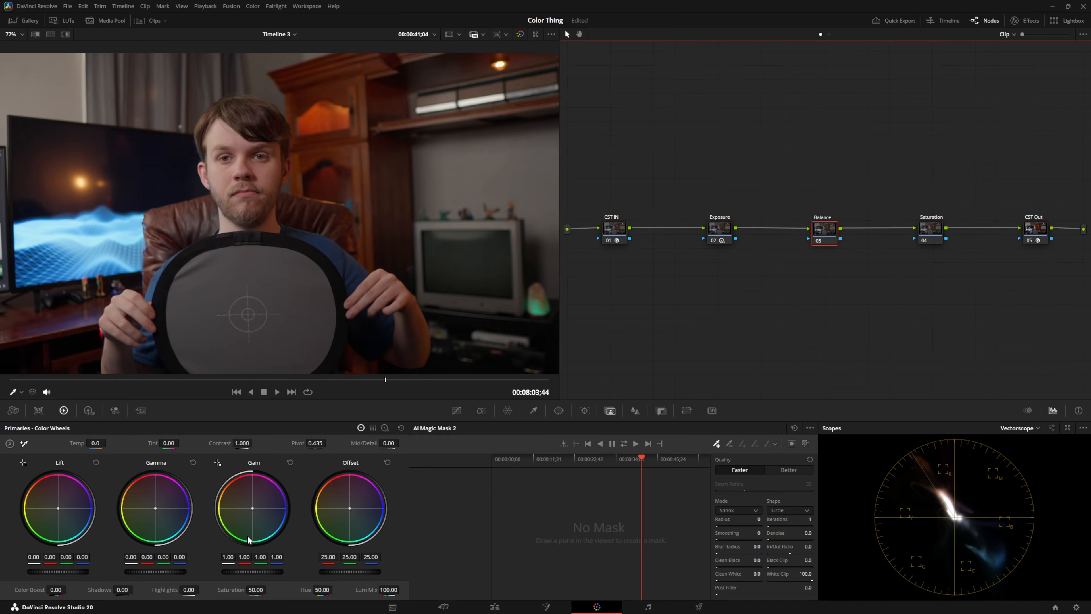
{"action": "left_click_drag", "start_coordinate": [396, 589], "coordinate": [408, 569]}
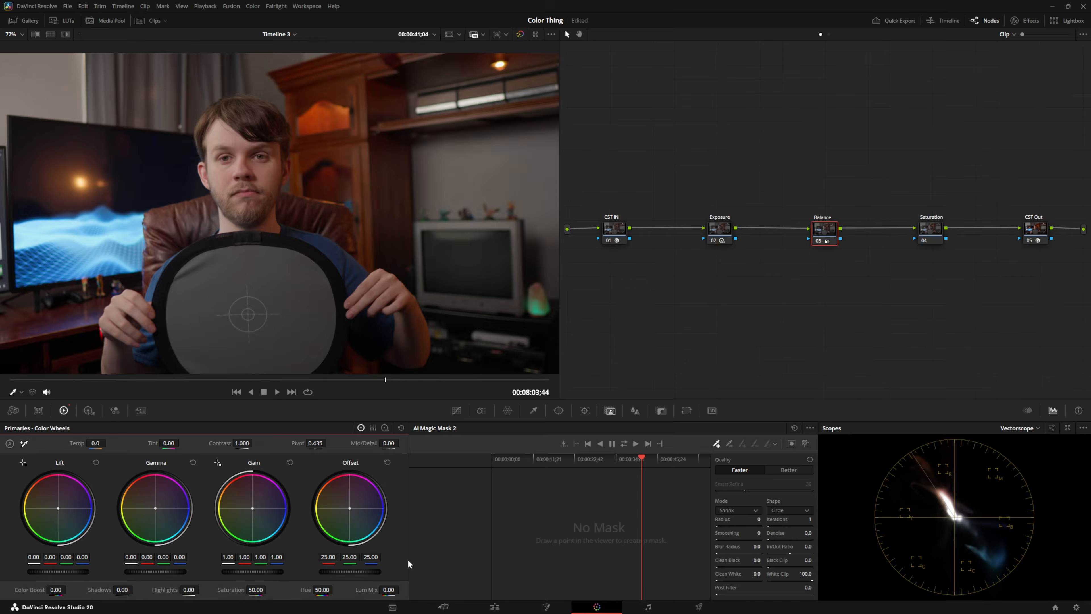
- Check the vectorscope's display settings and Display Qualifier Focus option, and choose Qualifier as the viewer overlay
{"action": "scroll", "coordinate": [269, 227], "scroll_direction": "up", "scroll_amount": 5}
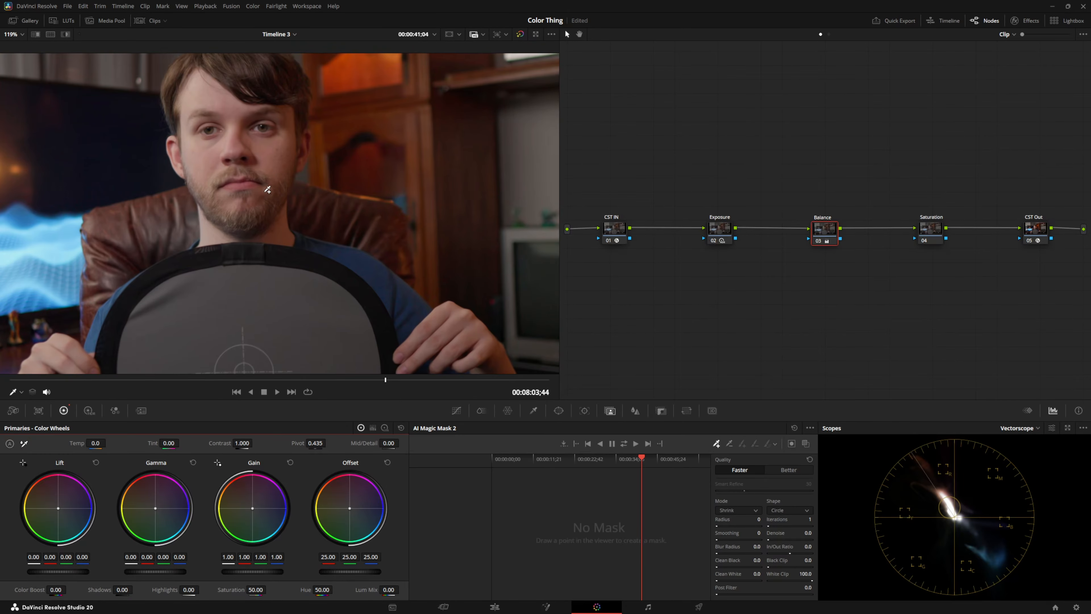
{"action": "scroll", "coordinate": [239, 121], "scroll_direction": "down", "scroll_amount": 6}
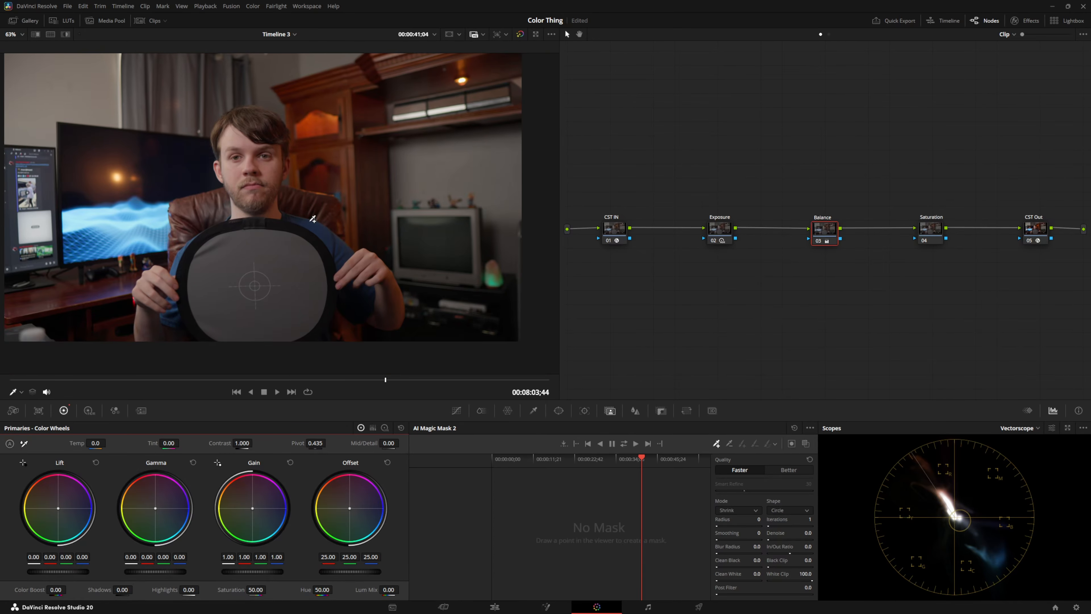
{"action": "scroll", "coordinate": [427, 248], "scroll_direction": "up", "scroll_amount": 1}
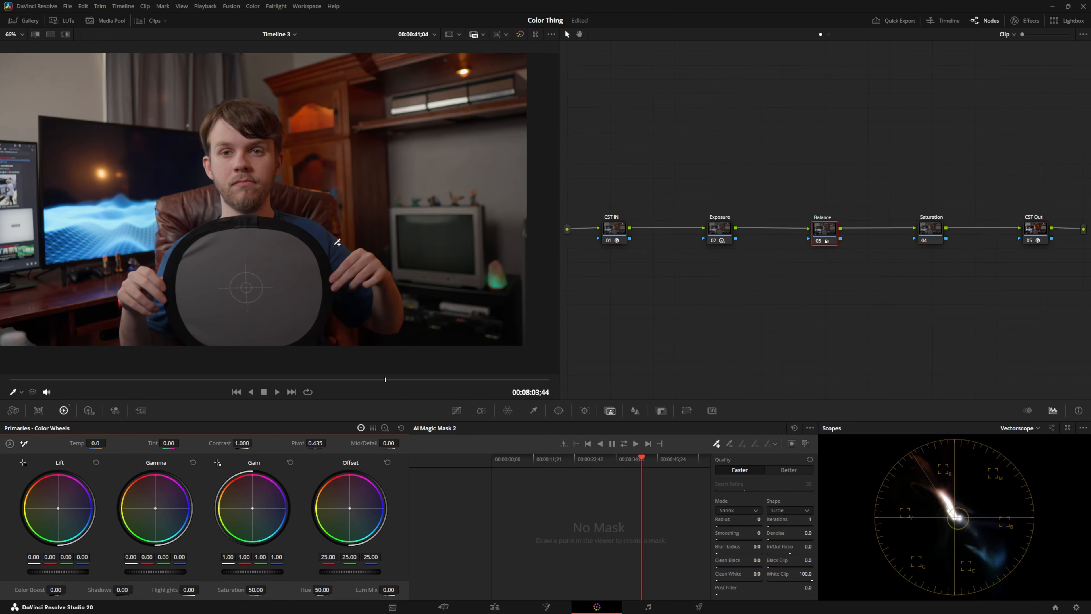
{"action": "left_click", "coordinate": [1037, 429]}
{"action": "left_click", "coordinate": [1030, 458]}
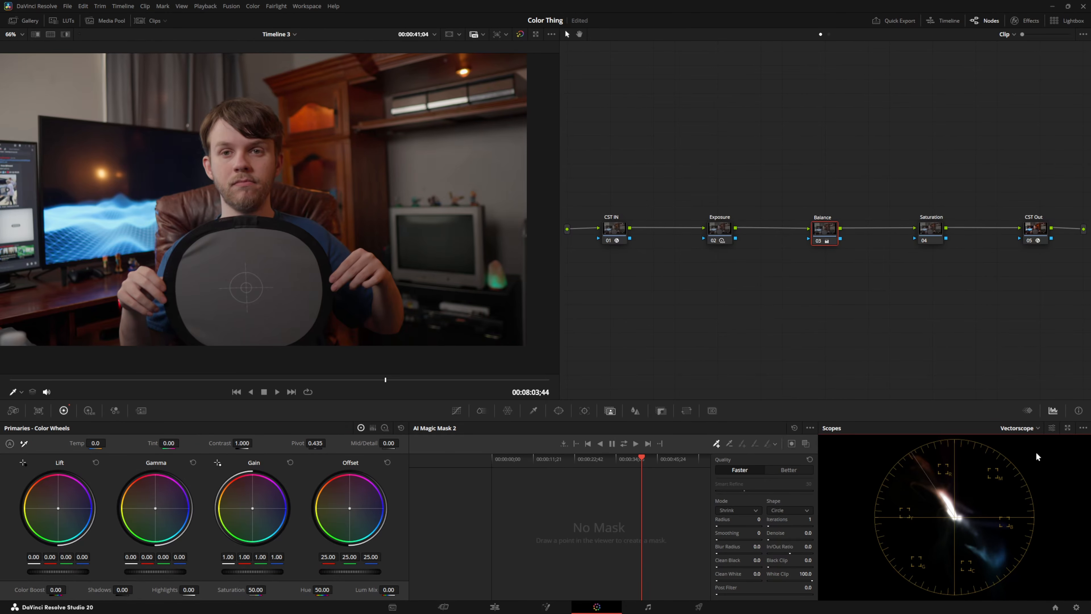
{"action": "left_click", "coordinate": [1051, 429]}
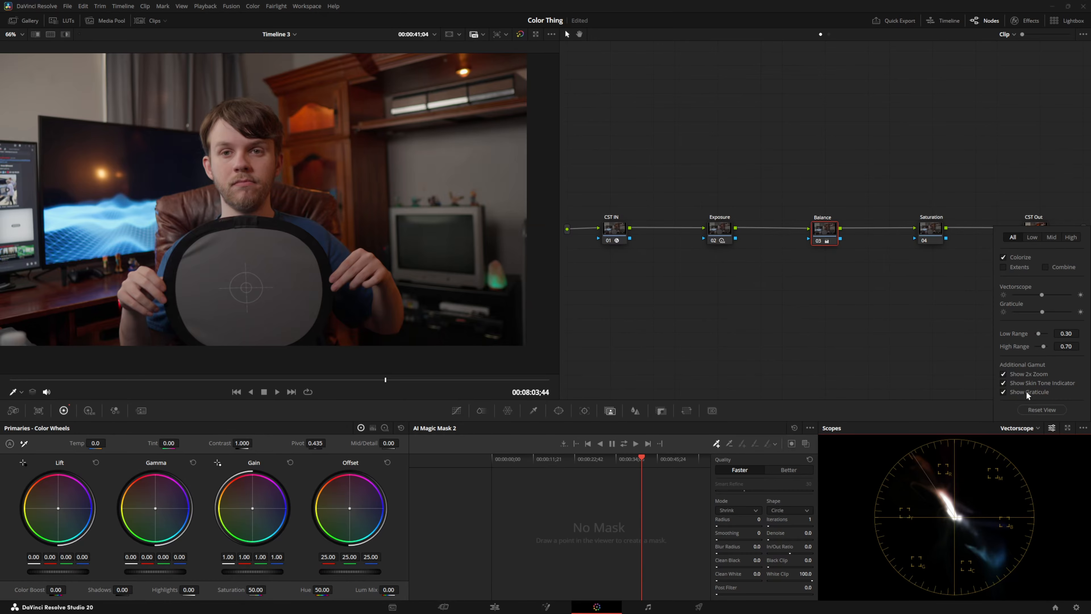
{"action": "left_click", "coordinate": [1083, 429]}
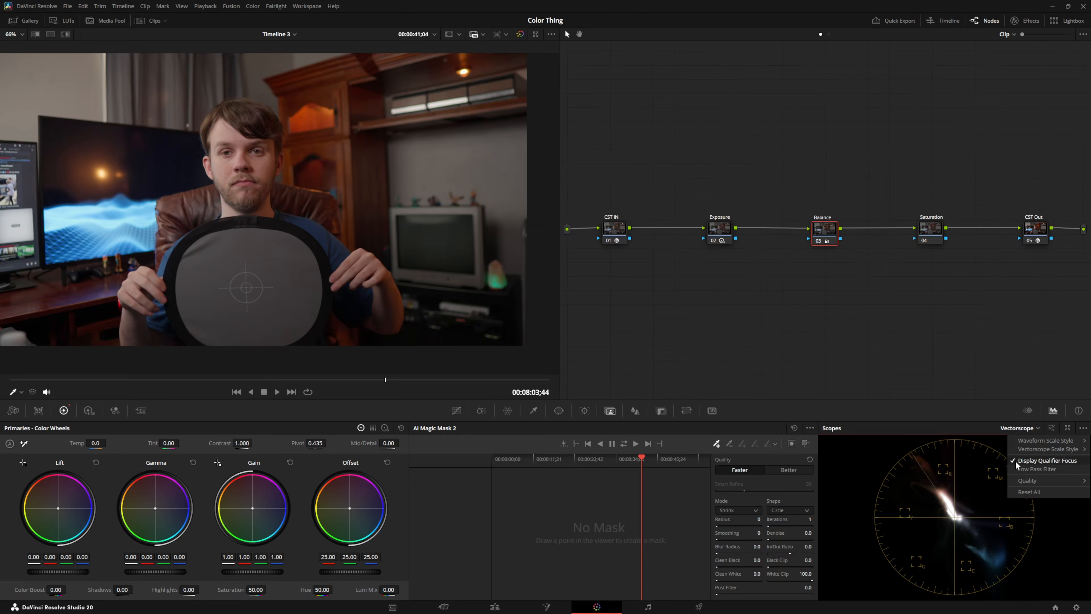
{"action": "left_click", "coordinate": [943, 354]}
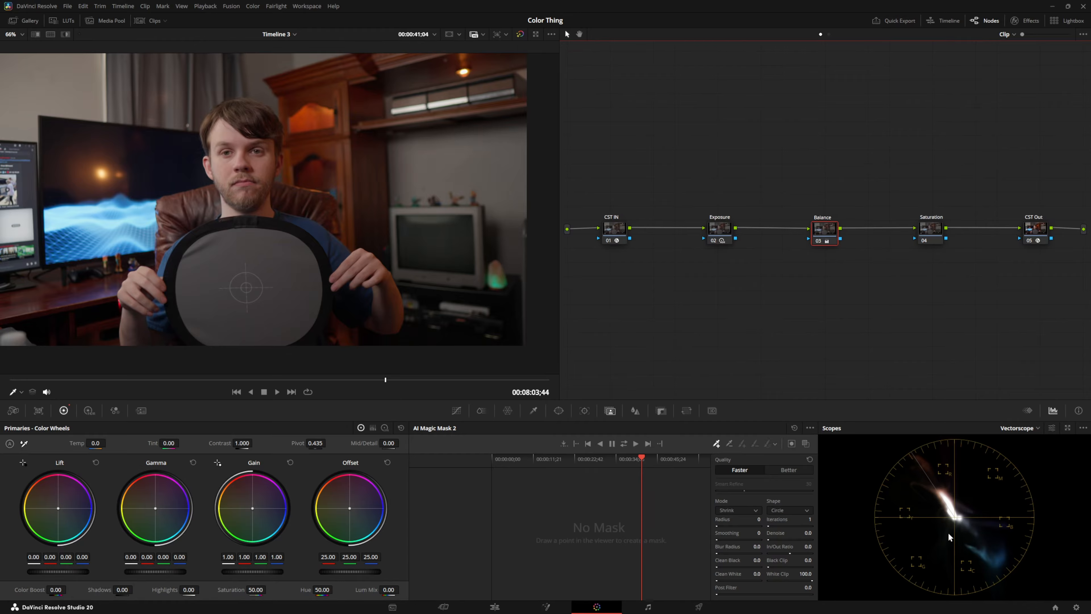
{"action": "left_click", "coordinate": [21, 392]}
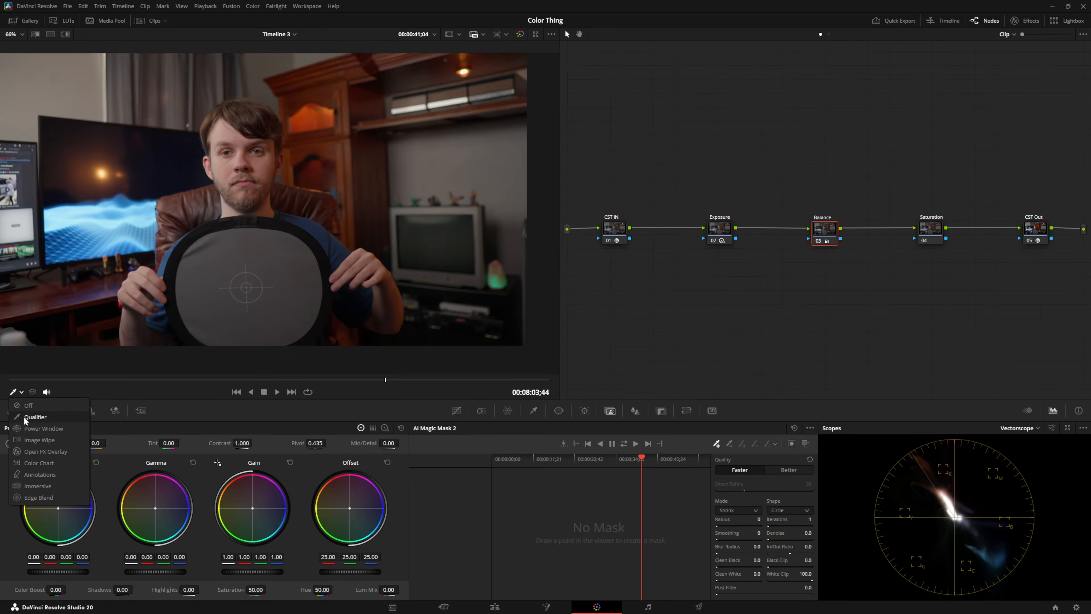
{"action": "left_click", "coordinate": [35, 425]}
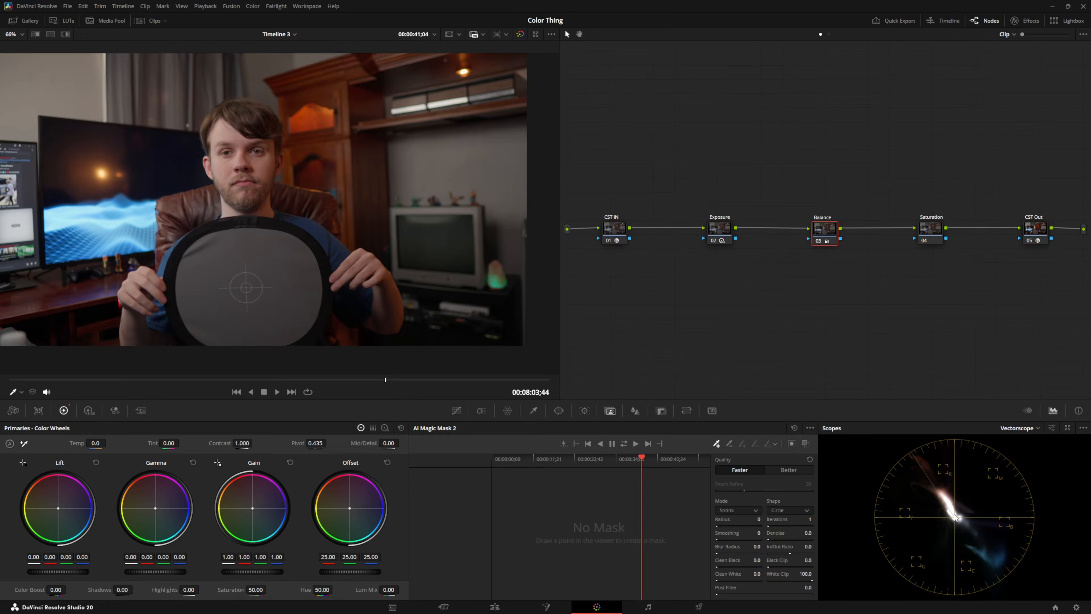
- Shift the Balance node's gain to 0.98 red, 1.01 green and 0.94 blue, and save the project
{"action": "left_click", "coordinate": [253, 510]}
{"action": "left_click_drag", "start_coordinate": [252, 508], "coordinate": [252, 508]}
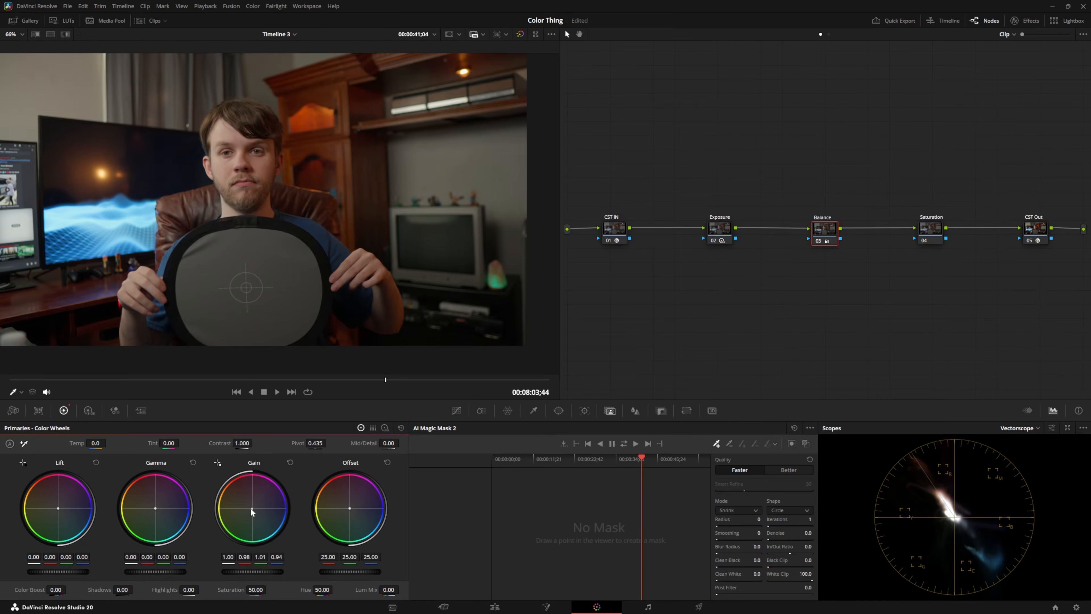
{"action": "left_click_drag", "start_coordinate": [251, 509], "coordinate": [250, 509]}
{"action": "left_click", "coordinate": [817, 243]}
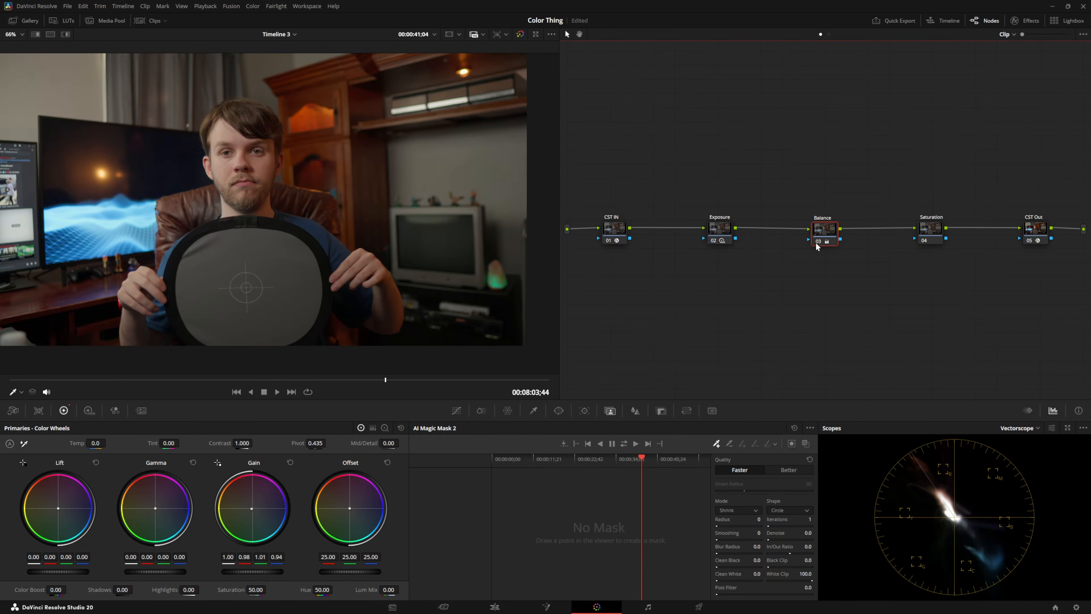
{"action": "key", "text": "ctrl+s"}
- Toggle the Balance node off and on to compare the image with and without its correction
{"action": "key", "text": "ctrl+d"}
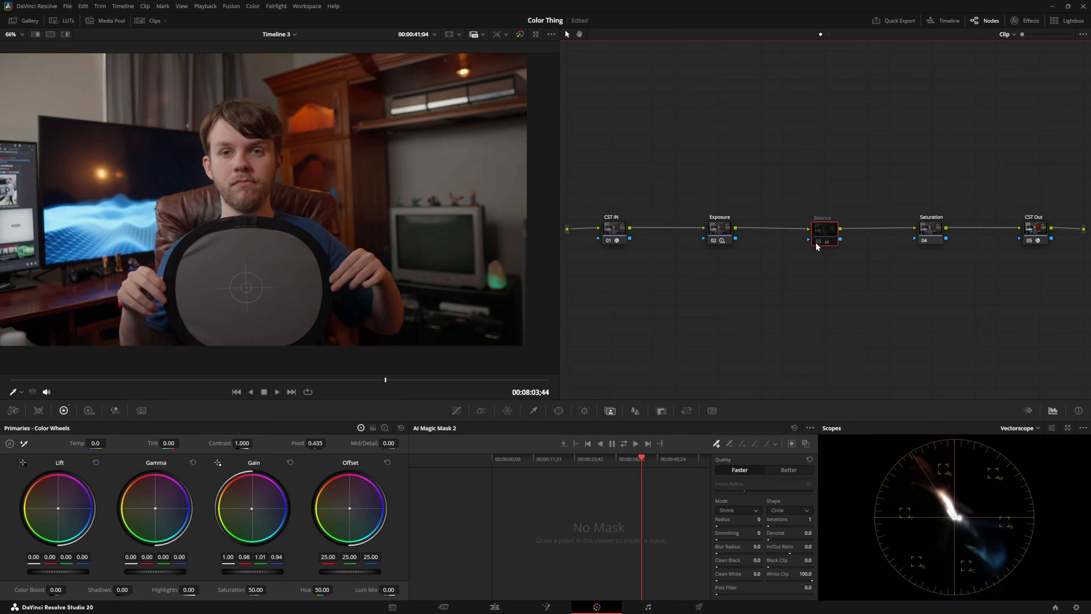
{"action": "key", "text": "ctrl+d"}
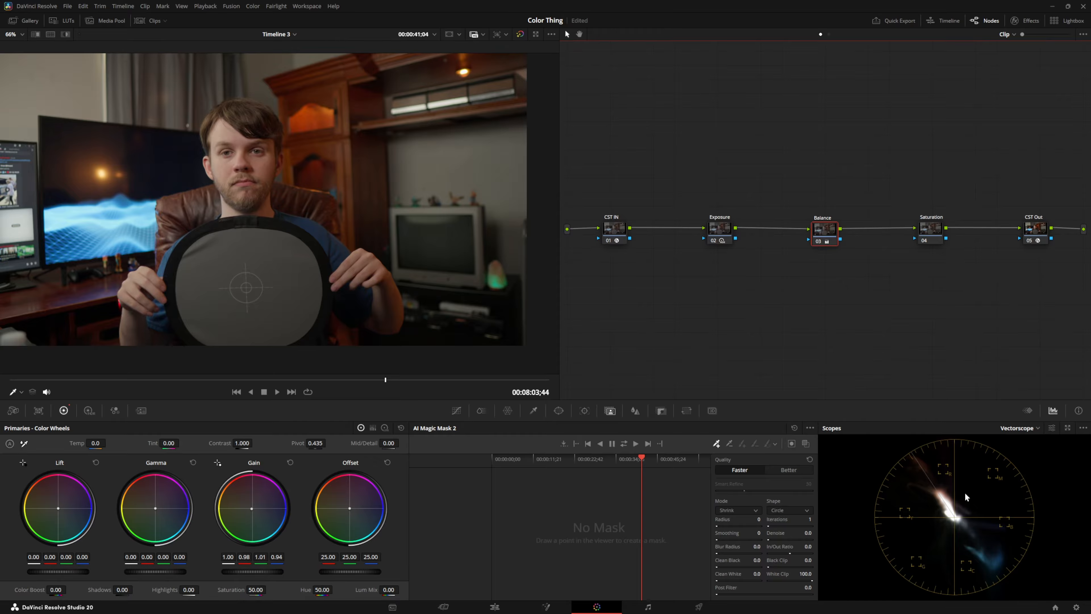
{"action": "left_click", "coordinate": [817, 243]}
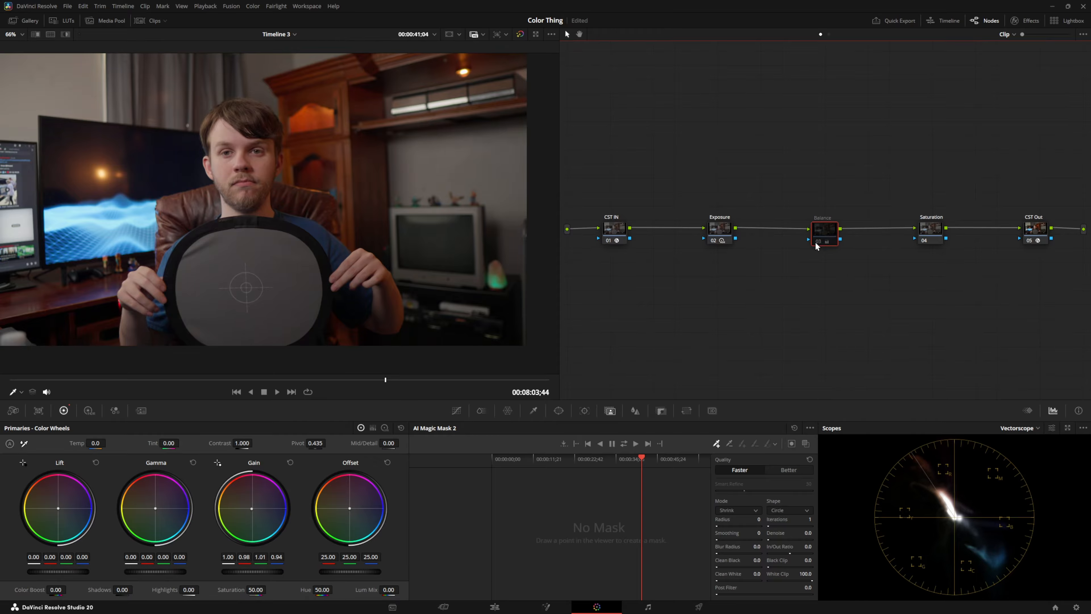
{"action": "left_click", "coordinate": [817, 243]}
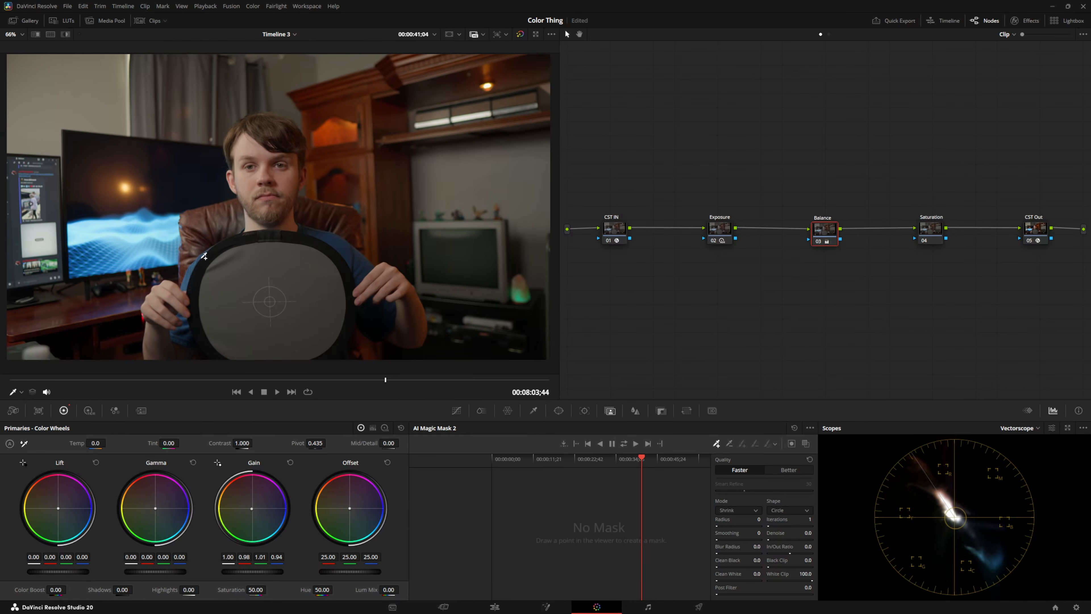
- Set the Saturation node's color space to HSV and disable its channels 1 and 3
{"action": "left_click", "coordinate": [929, 231]}
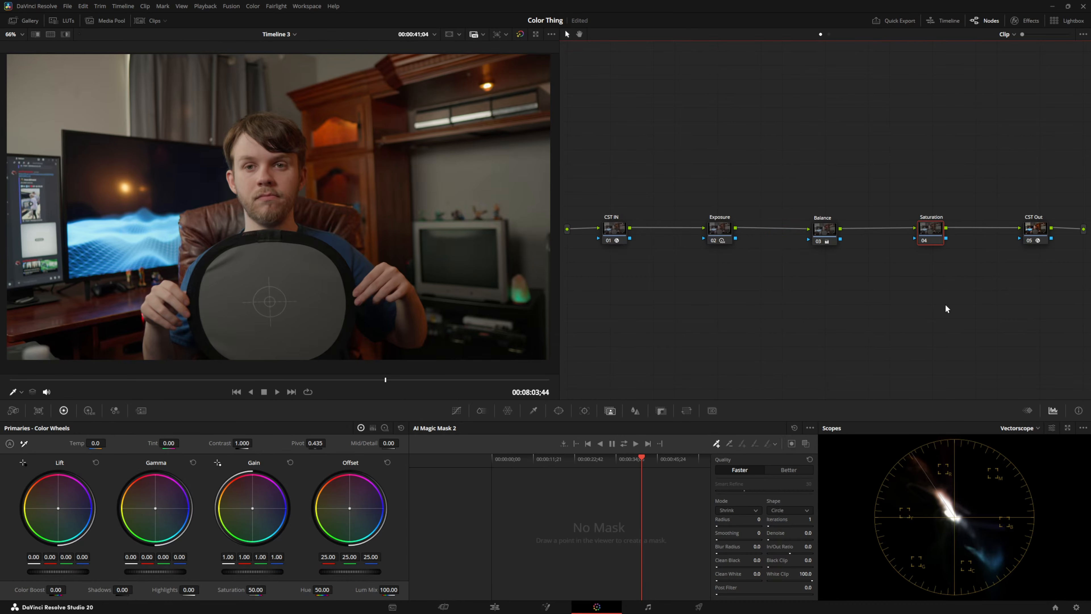
{"action": "right_click", "coordinate": [931, 227]}
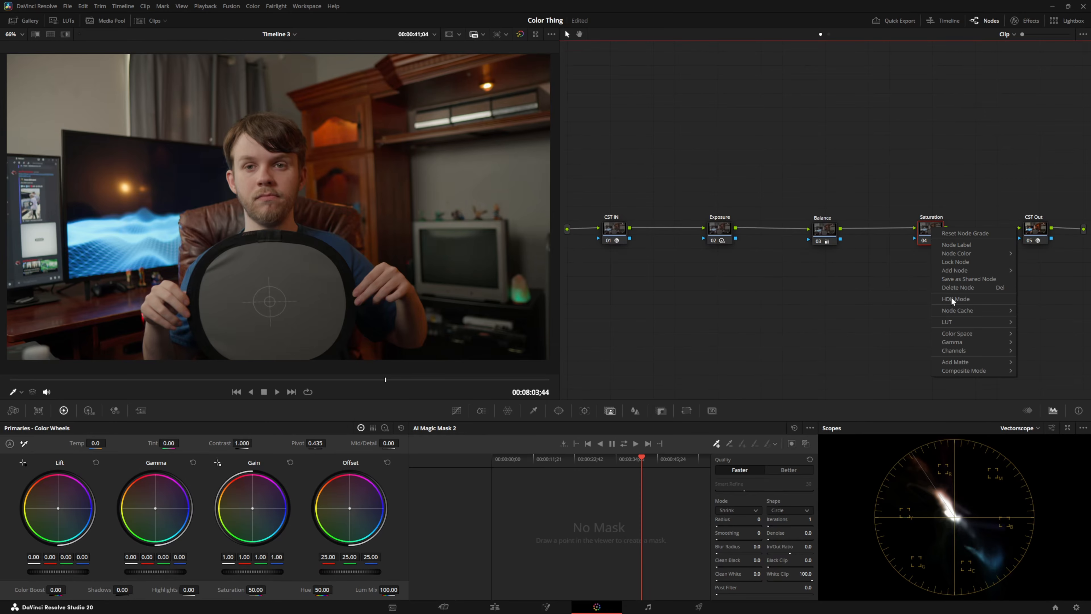
{"action": "mouse_move", "coordinate": [945, 334]}
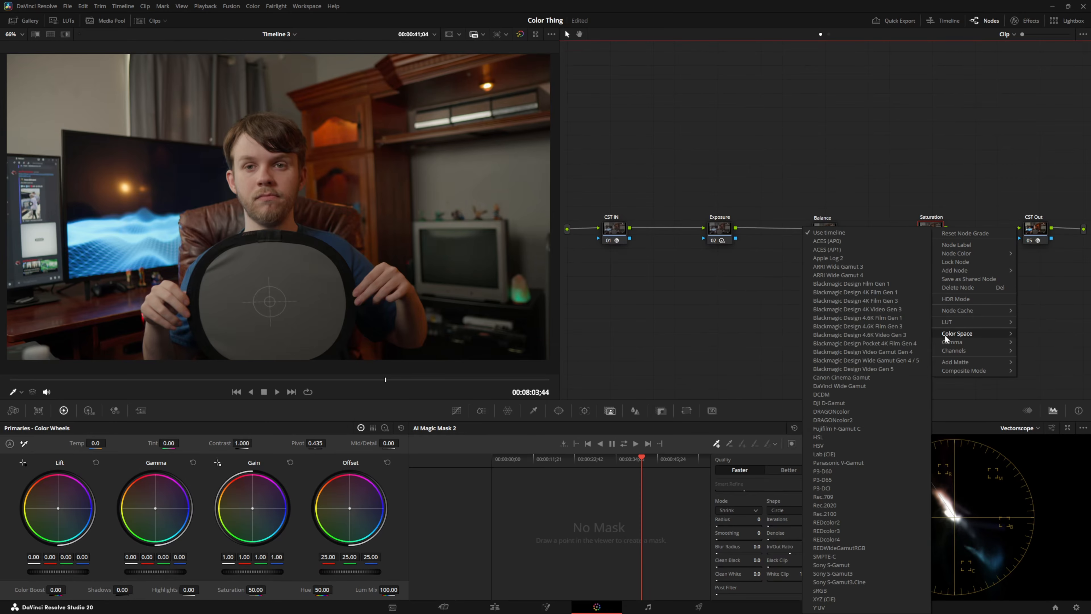
{"action": "left_click", "coordinate": [817, 446]}
{"action": "right_click", "coordinate": [930, 232]}
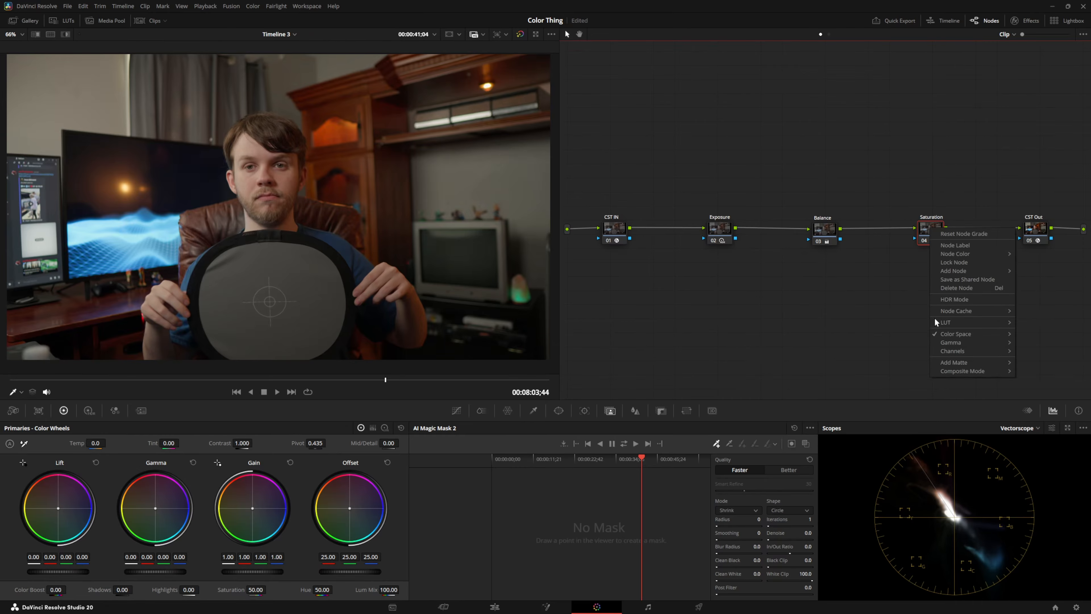
{"action": "mouse_move", "coordinate": [950, 350]}
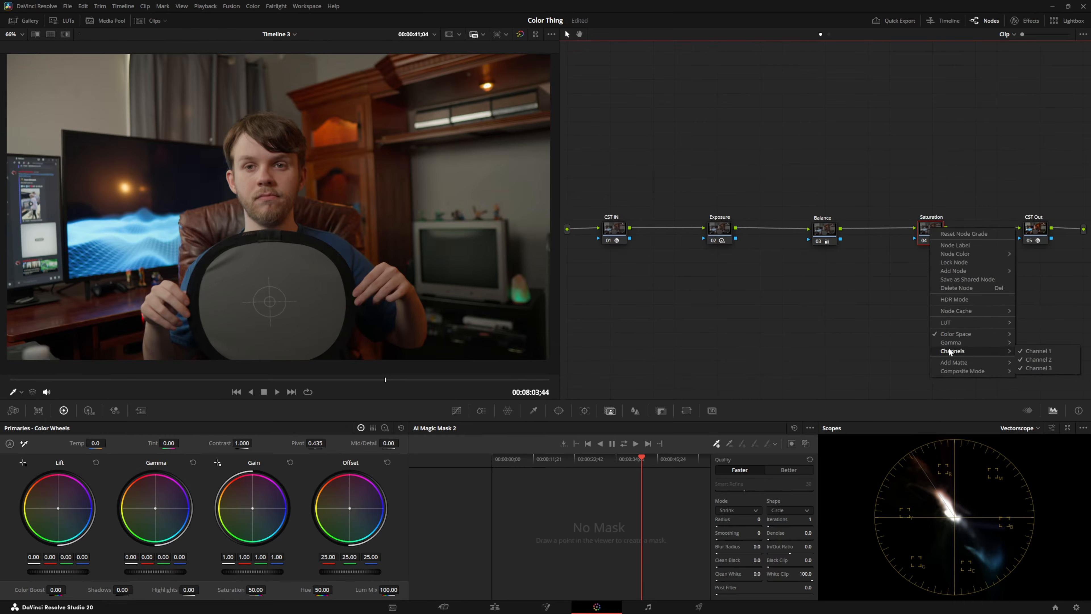
{"action": "left_click", "coordinate": [1033, 351]}
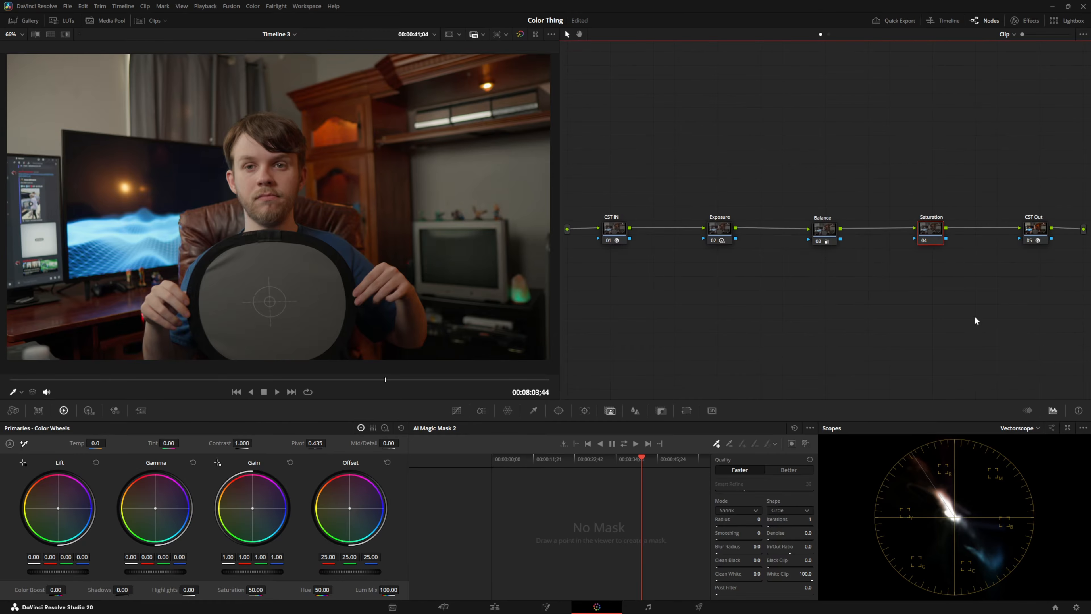
{"action": "right_click", "coordinate": [931, 233]}
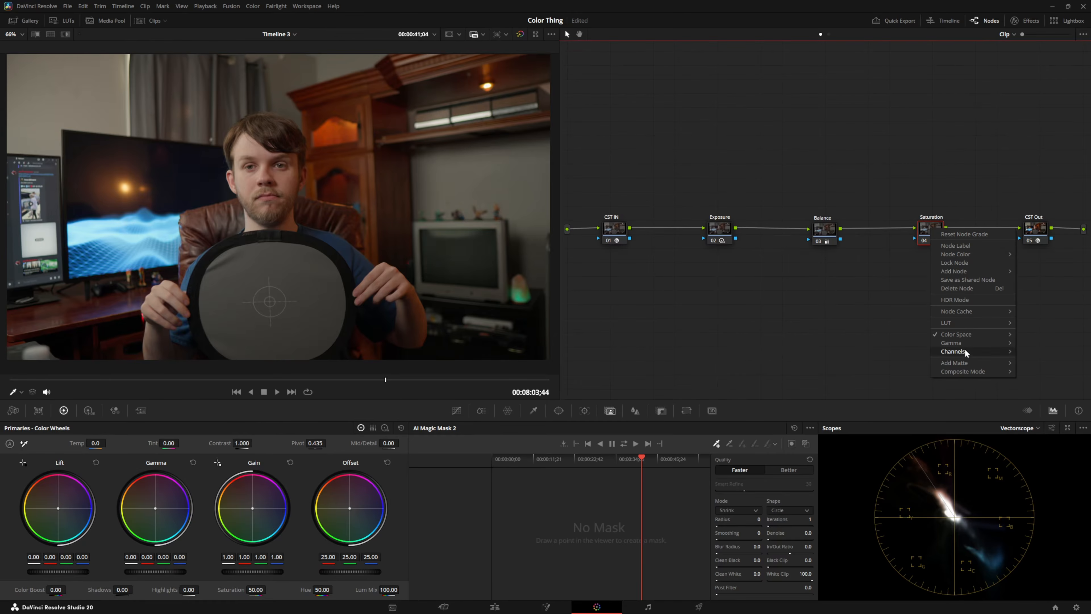
{"action": "left_click", "coordinate": [1059, 366]}
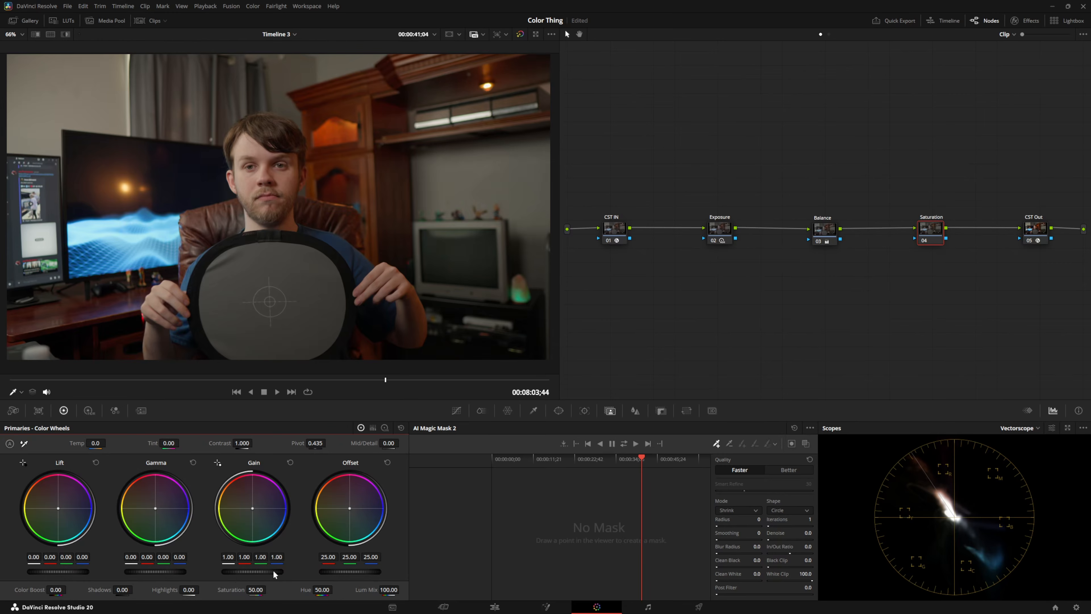
- Display the primaries as color bars and set the Saturation node's gain to 0.95
{"action": "left_click", "coordinate": [373, 428]}
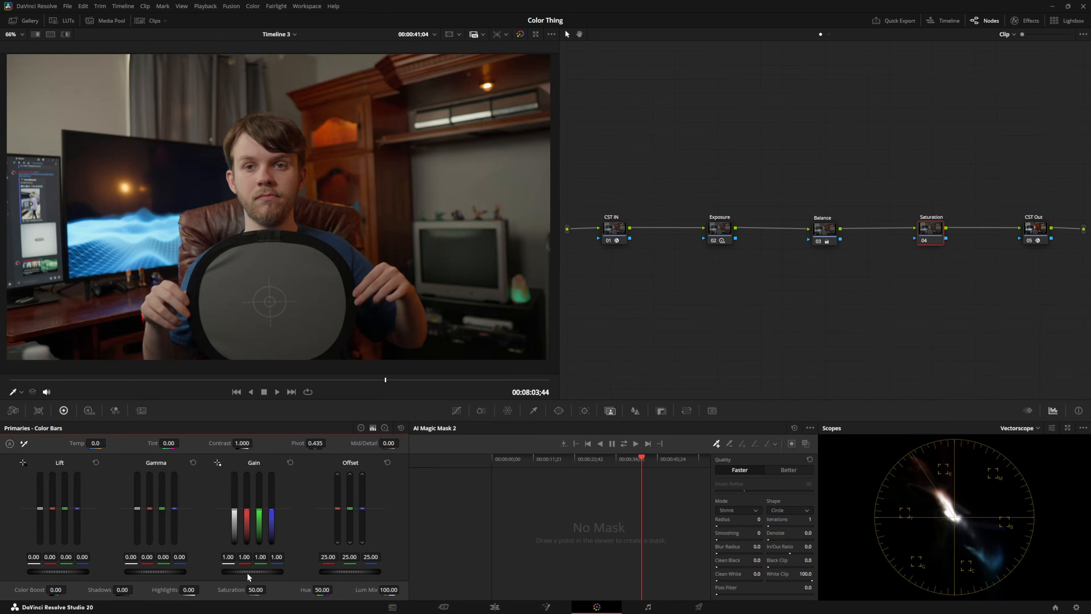
{"action": "mouse_move", "coordinate": [241, 572]}
{"action": "left_mouse_down"}
{"action": "mouse_move", "coordinate": [308, 571]}
{"action": "mouse_move", "coordinate": [212, 571]}
{"action": "mouse_move", "coordinate": [271, 571]}
{"action": "mouse_move", "coordinate": [227, 571]}
{"action": "mouse_move", "coordinate": [255, 572]}
{"action": "left_mouse_up"}
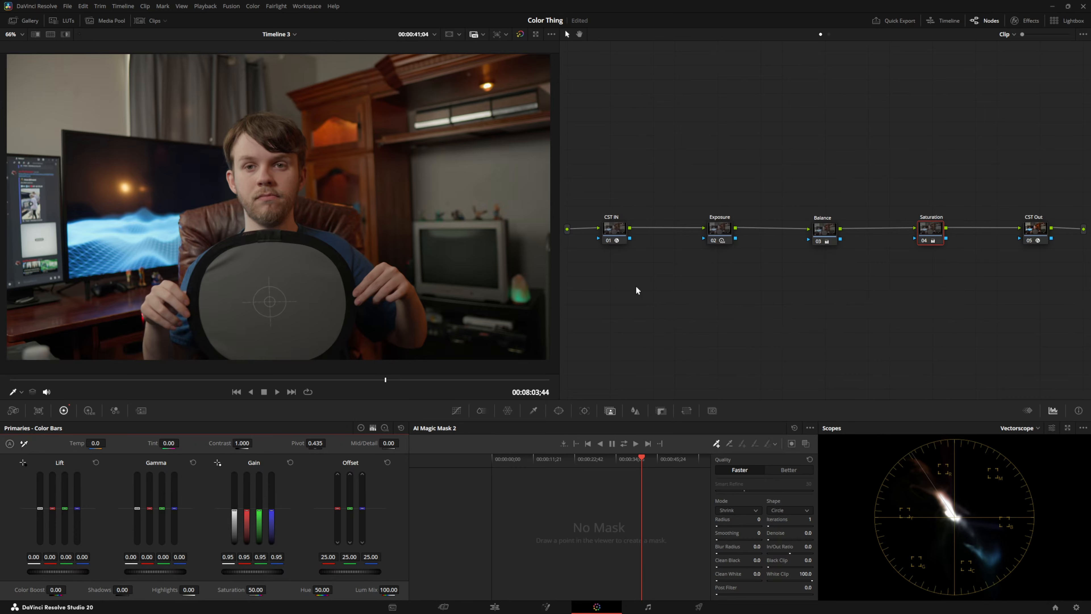
- Compare the clip with all grades bypassed and restored, and check the graded clip on the Edit page before returning to Color
{"action": "left_click", "coordinate": [519, 35]}
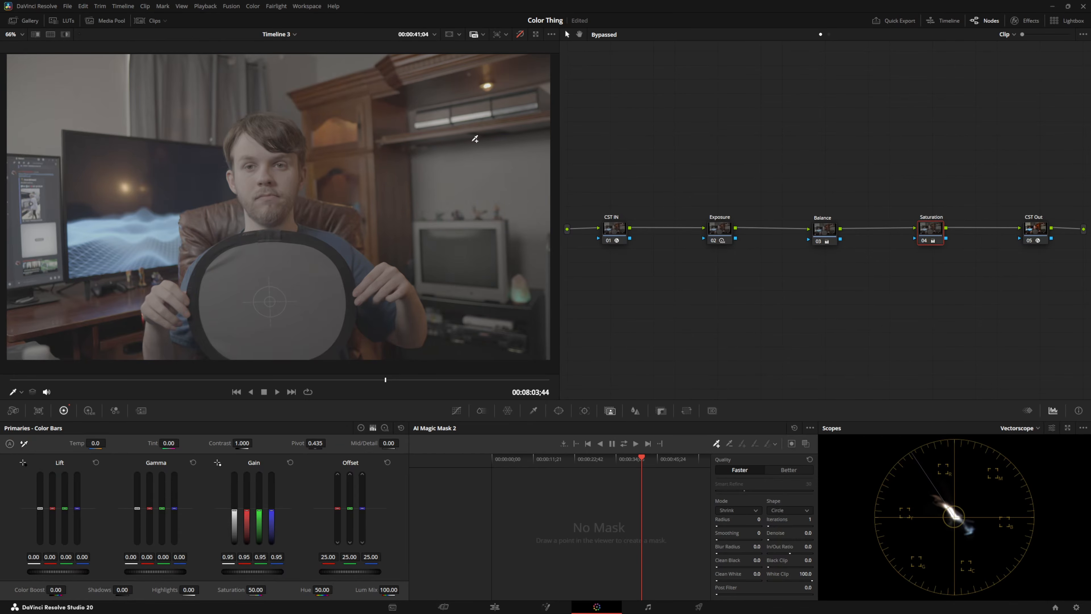
{"action": "left_click", "coordinate": [520, 34]}
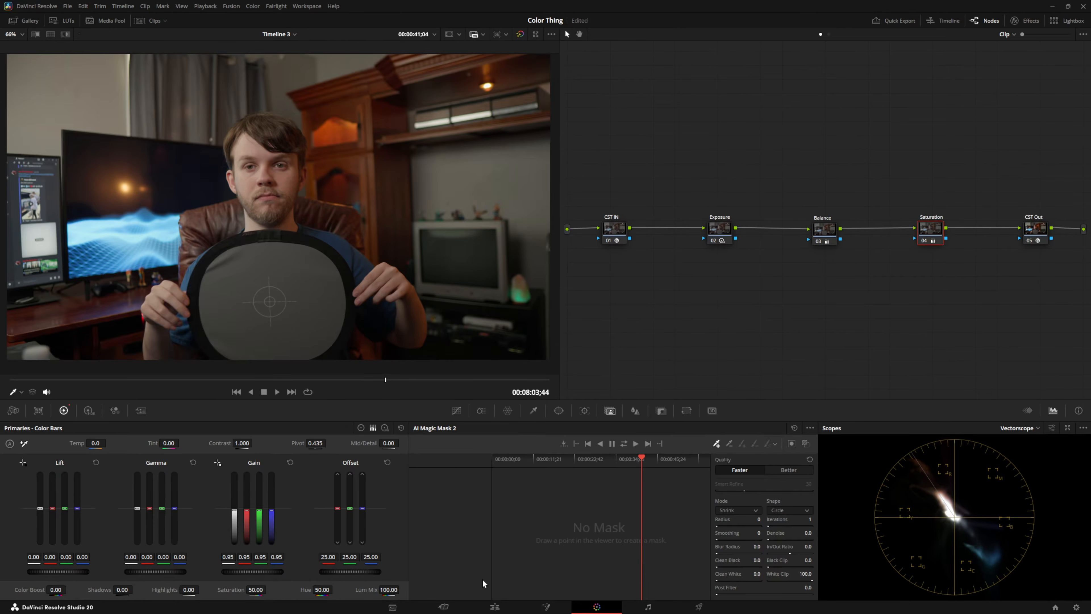
{"action": "left_click", "coordinate": [495, 606]}
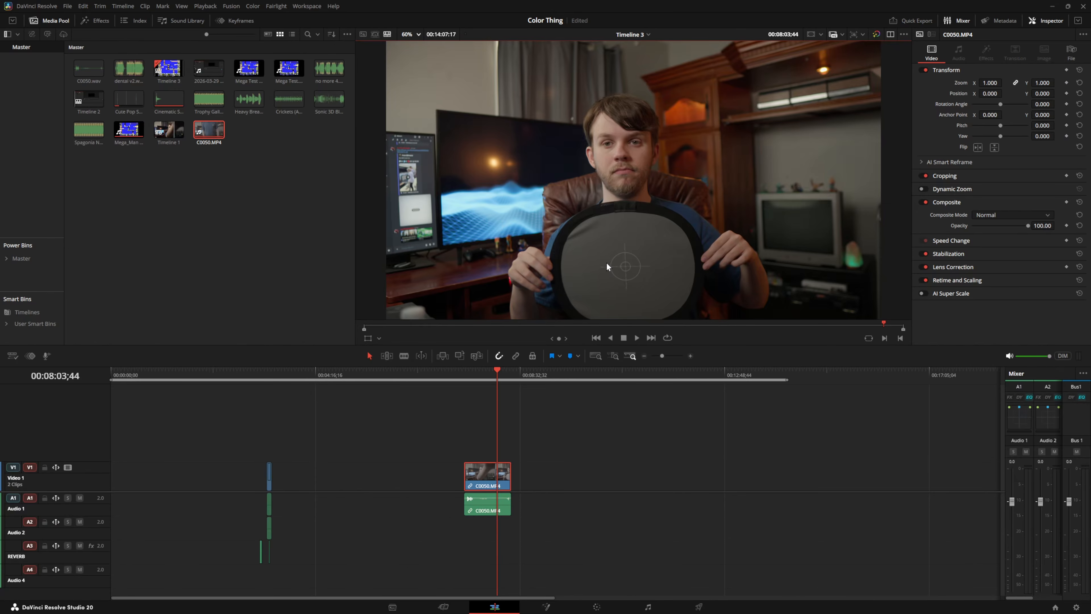
{"action": "left_click", "coordinate": [597, 606]}
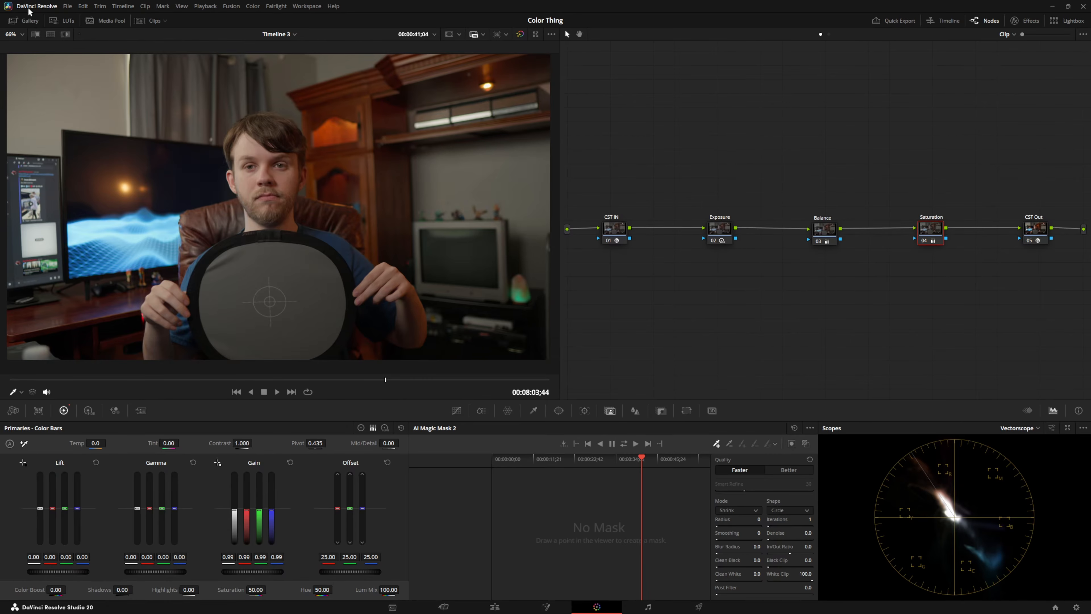
- Open the gallery's PowerGrade 1 album and grab a still of the graded clip into it
{"action": "left_click", "coordinate": [23, 21]}
{"action": "left_click", "coordinate": [27, 60]}
{"action": "left_click", "coordinate": [21, 47]}
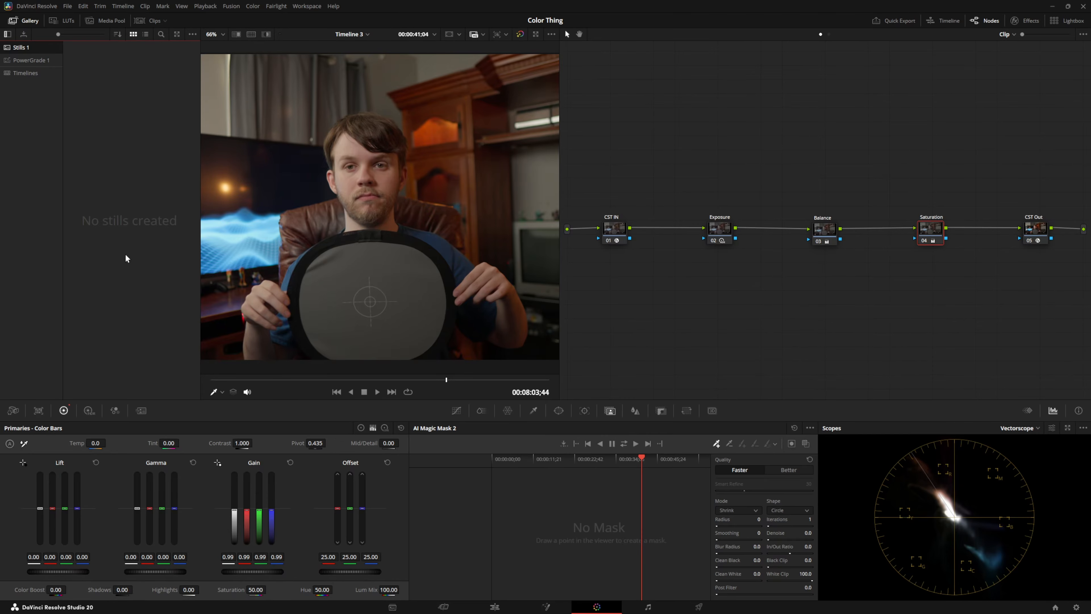
{"action": "left_click", "coordinate": [29, 60]}
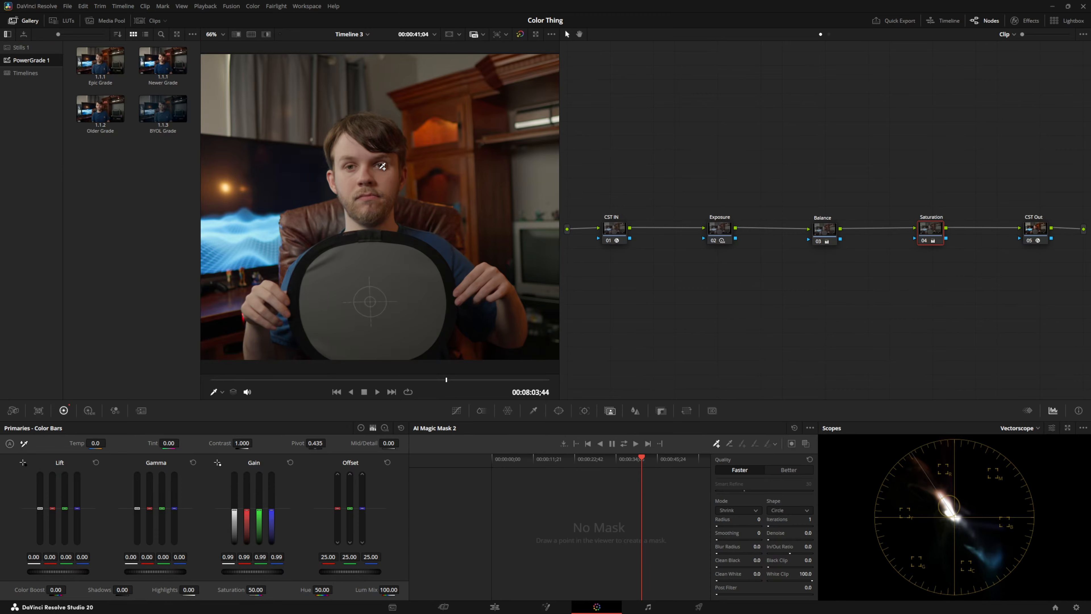
{"action": "right_click", "coordinate": [381, 172]}
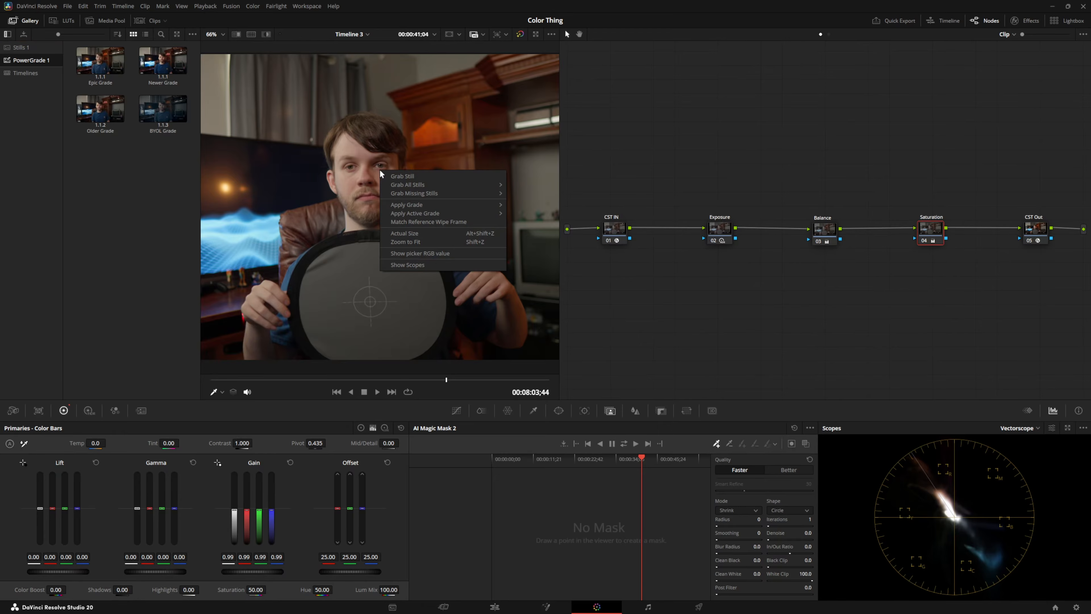
{"action": "left_click", "coordinate": [397, 176]}
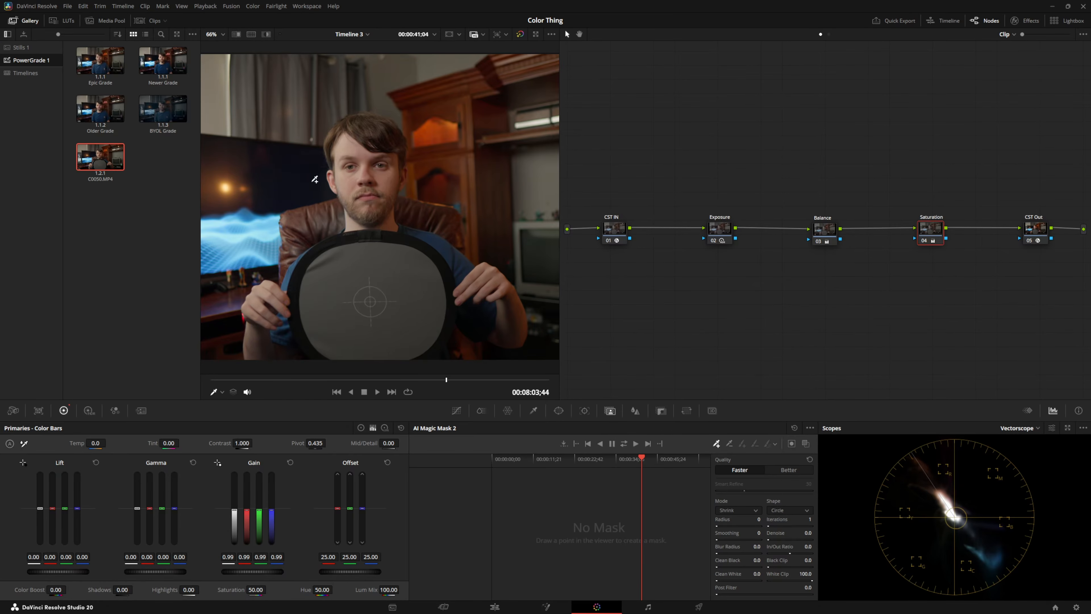
- Rename the newly grabbed still in the PowerGrade 1 album as Super Epic Grade
{"action": "double_click", "coordinate": [101, 179]}
{"action": "key", "text": "BackSpace"}
{"action": "type", "text": "SuperEpic"}
{"action": "left_click", "coordinate": [102, 180]}
{"action": "key", "text": "End"}
{"action": "type", "text": "Grade"}
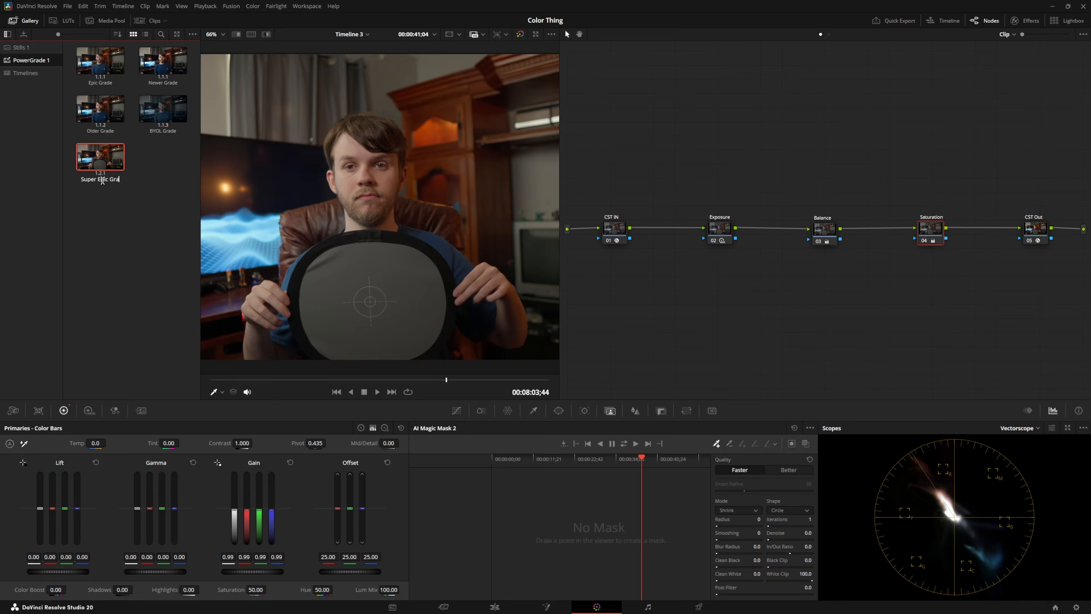
{"action": "key", "text": "Return"}
- Delete all of the clip's nodes and rebuild the grade by applying the Super Epic Grade still
{"action": "left_click_drag", "start_coordinate": [1036, 198], "coordinate": [605, 253]}
{"action": "key", "text": "Delete"}
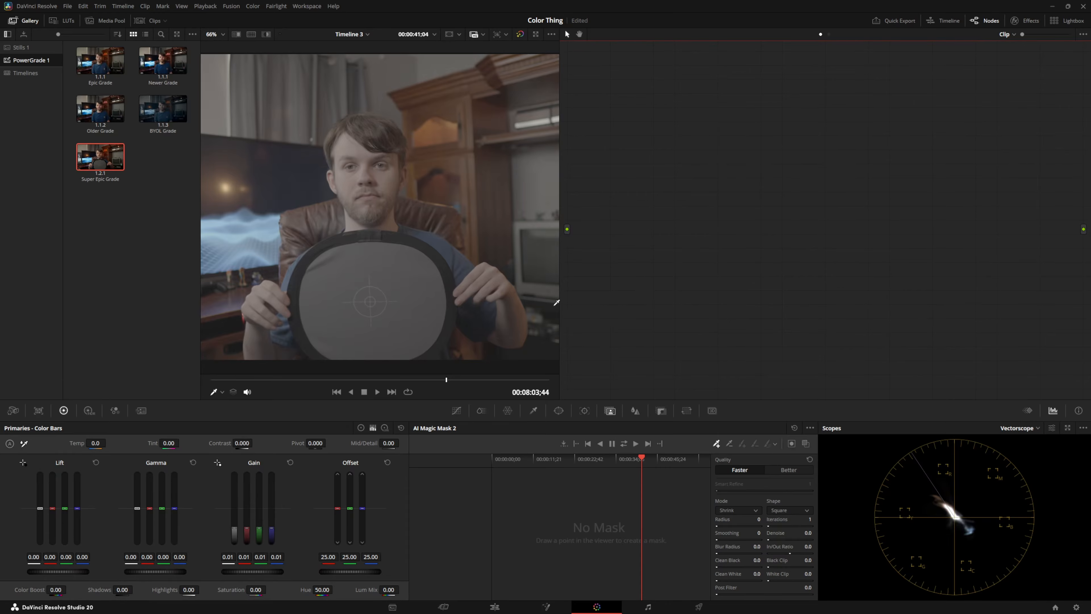
{"action": "double_click", "coordinate": [106, 154]}
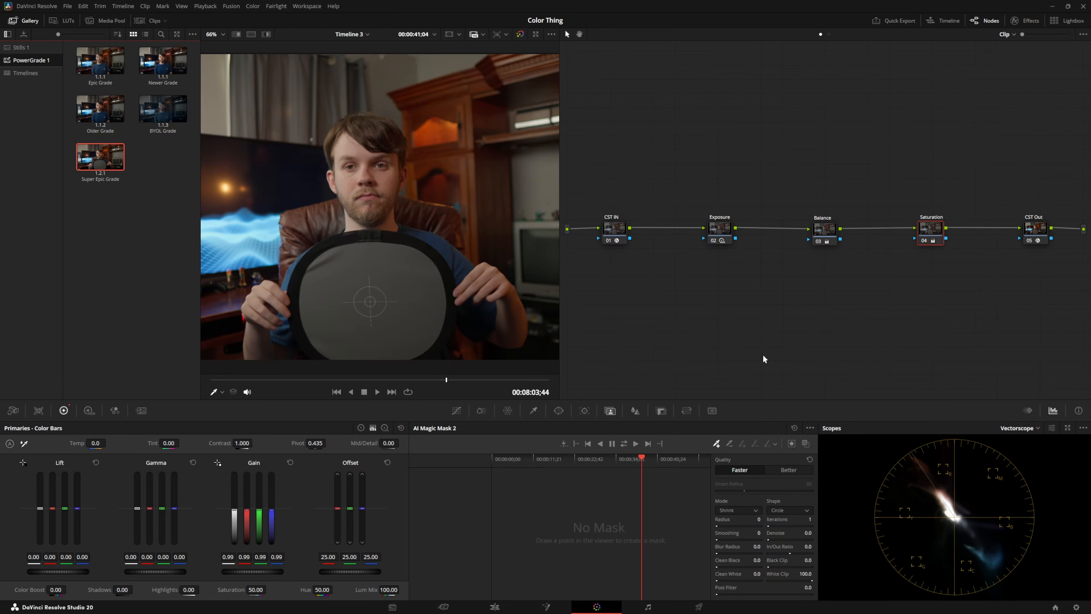
- Place the Mega_Man V2 clip on Timeline 3's Video 1 track with its audio on Audio 1 and 2, and select its Audio 2 clip
{"action": "key", "text": "shift+4"}
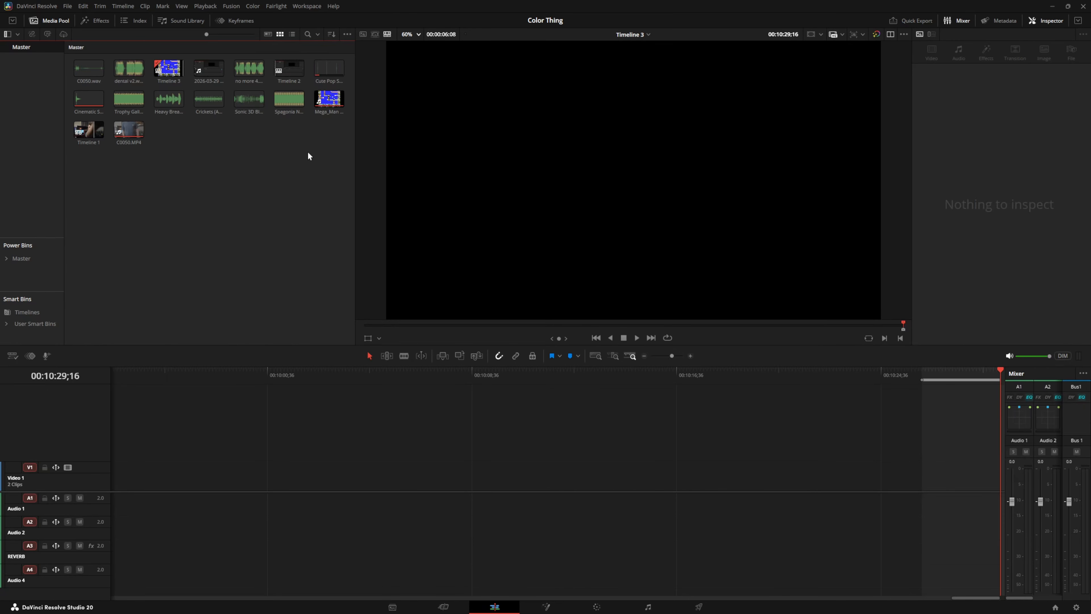
{"action": "left_click_drag", "start_coordinate": [329, 99], "coordinate": [458, 470]}
{"action": "left_click", "coordinate": [497, 378]}
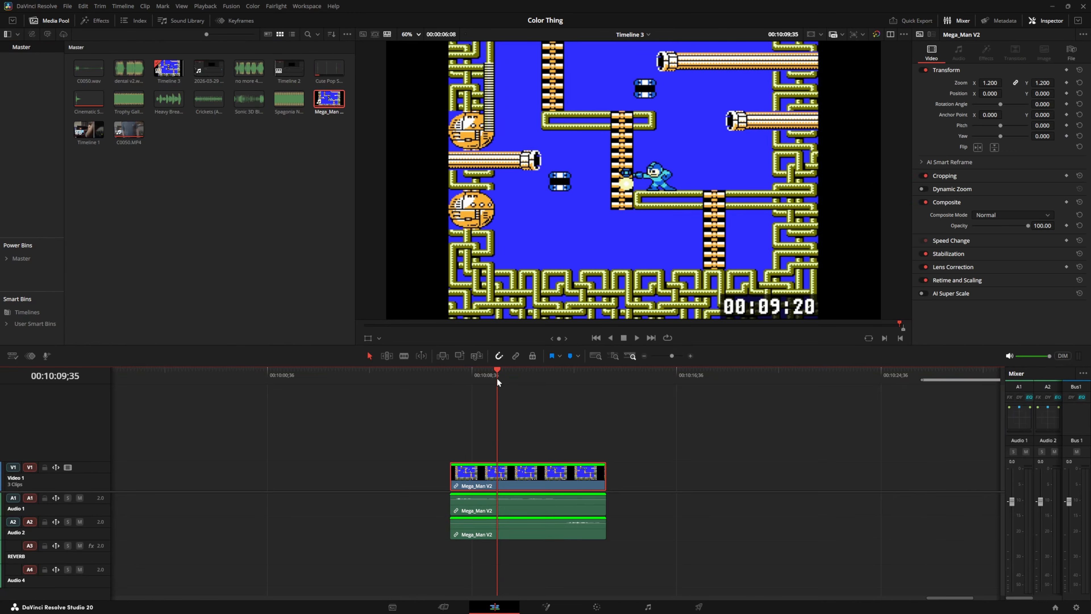
{"action": "left_click", "coordinate": [556, 520]}
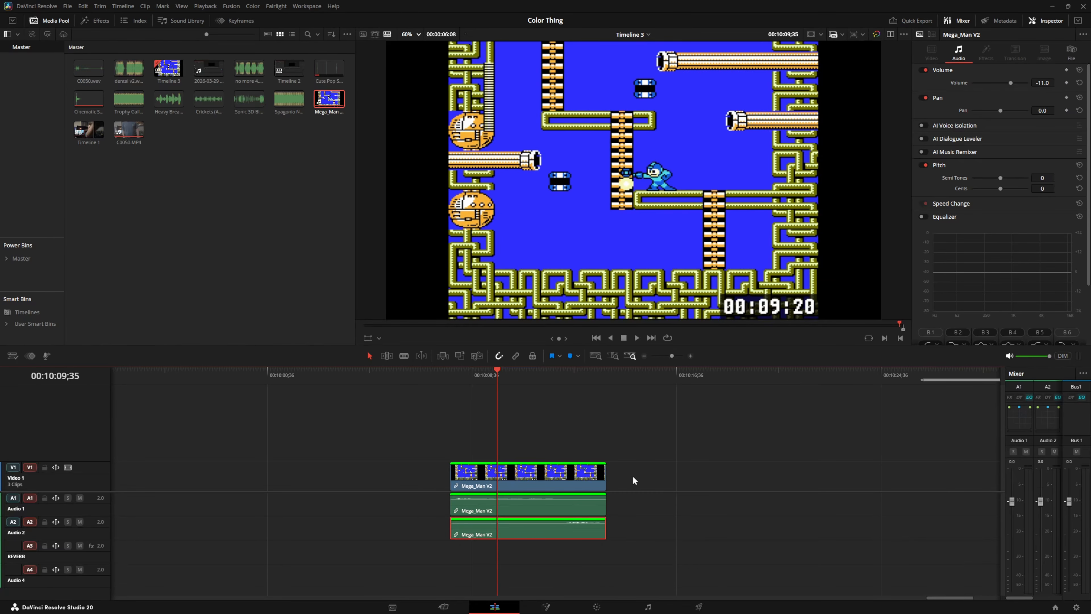
- Mark the render range from the start of the Mega_Man V2 clip at 10:07:45 to its end
{"action": "left_click_drag", "start_coordinate": [459, 379], "coordinate": [451, 381]}
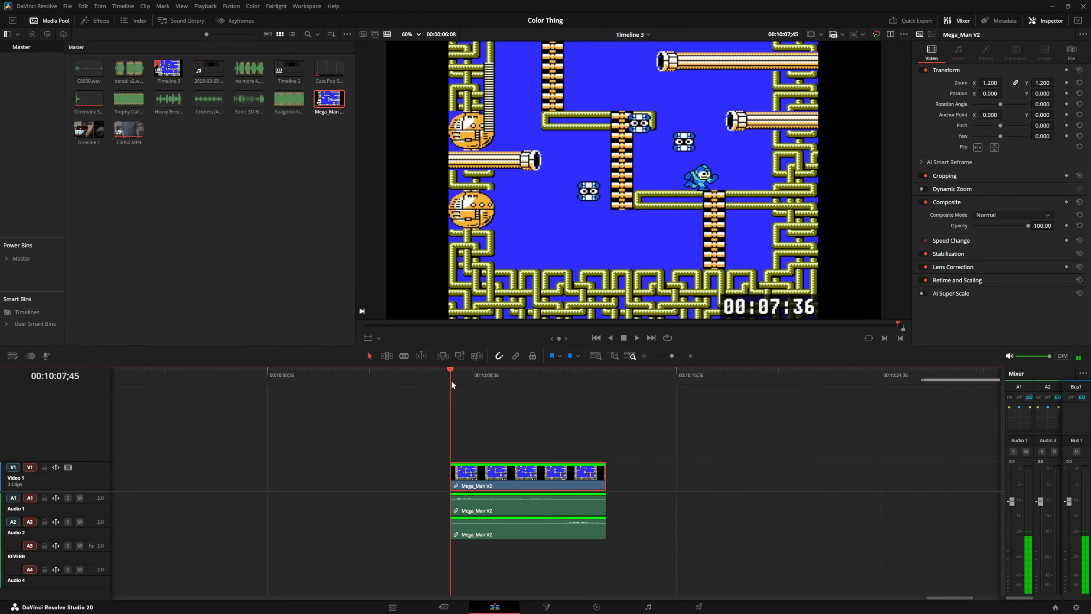
{"action": "left_click", "coordinate": [606, 376]}
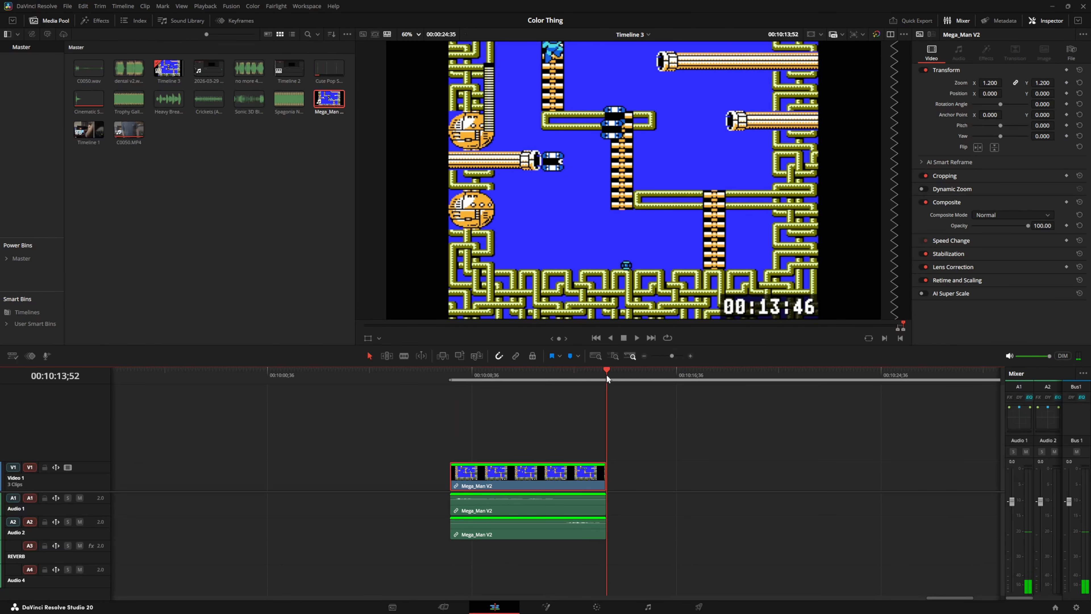
{"action": "left_click", "coordinate": [565, 376]}
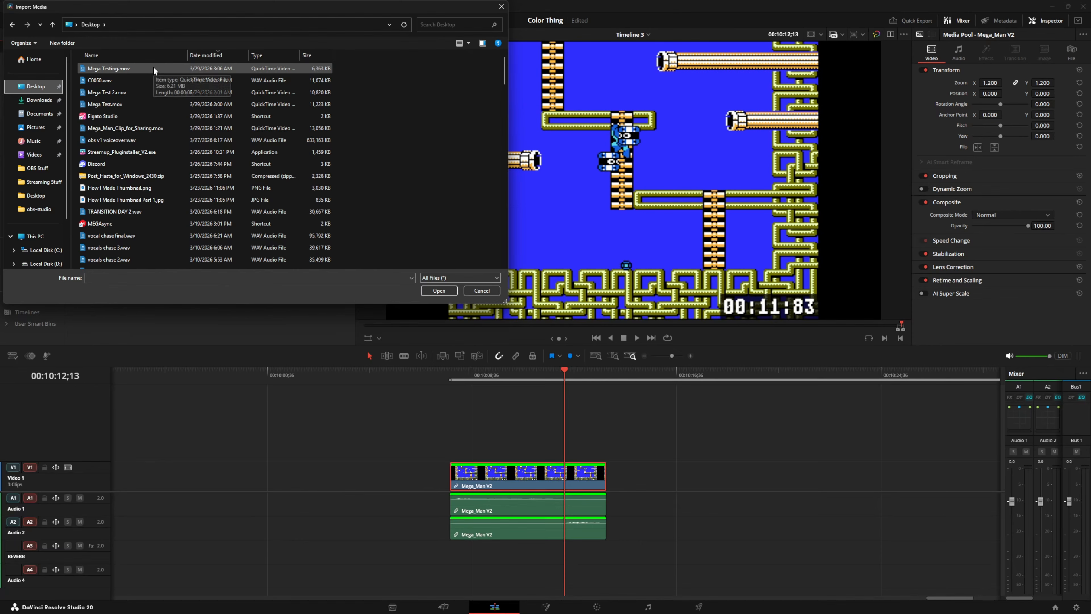
- Import Mega Testing.mov from the Desktop and place it on Timeline 3 after the Mega_Man V2 clip
{"action": "double_click", "coordinate": [153, 67]}
{"action": "left_click_drag", "start_coordinate": [87, 71], "coordinate": [665, 467]}
{"action": "left_click", "coordinate": [708, 378]}
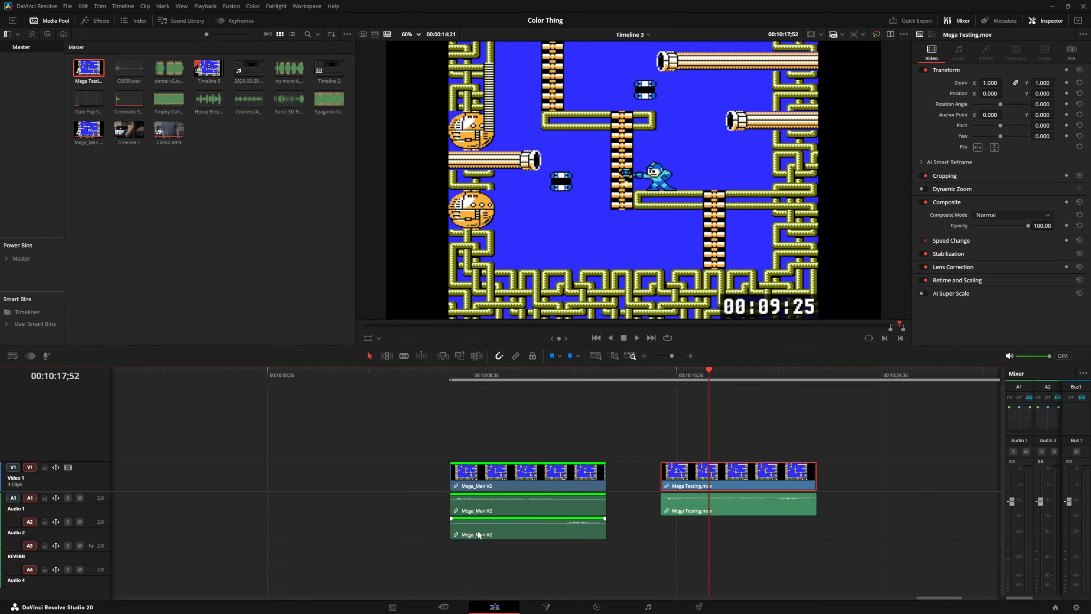
- Delete the Mega Testing.mov clip from the timeline and mark the out point at the end of the Mega_Man V2 clip
{"action": "left_click_drag", "start_coordinate": [681, 422], "coordinate": [709, 518]}
{"action": "key", "text": "Delete"}
{"action": "left_click_drag", "start_coordinate": [601, 377], "coordinate": [604, 376]}
{"action": "left_click", "coordinate": [528, 374]}
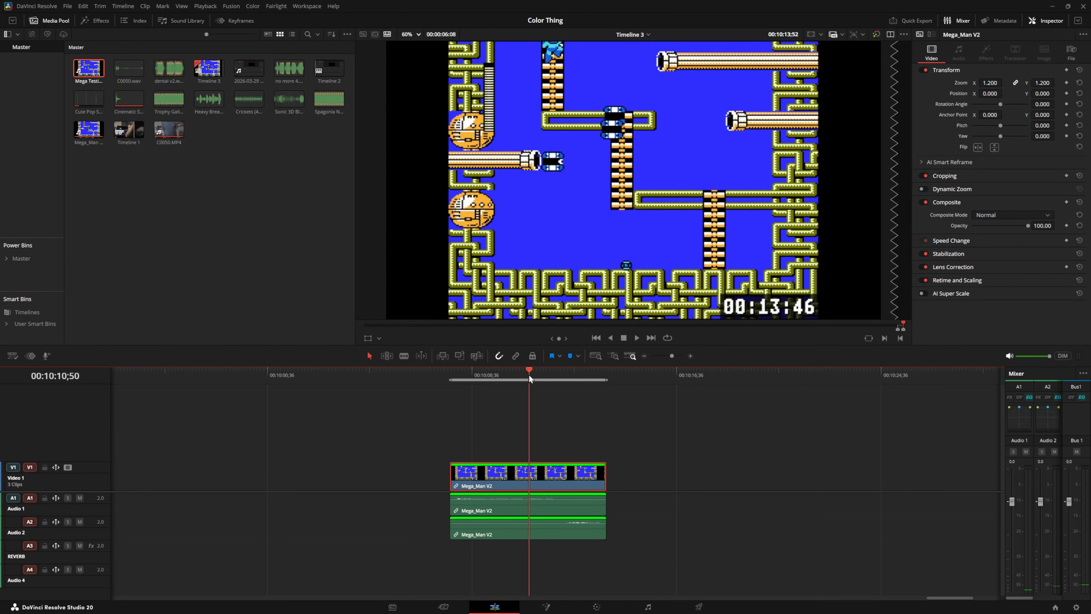
- Reset the volume of the Mega_Man V2 audio clips on Audio 1 and Audio 2 to 0.0
{"action": "left_click", "coordinate": [535, 505]}
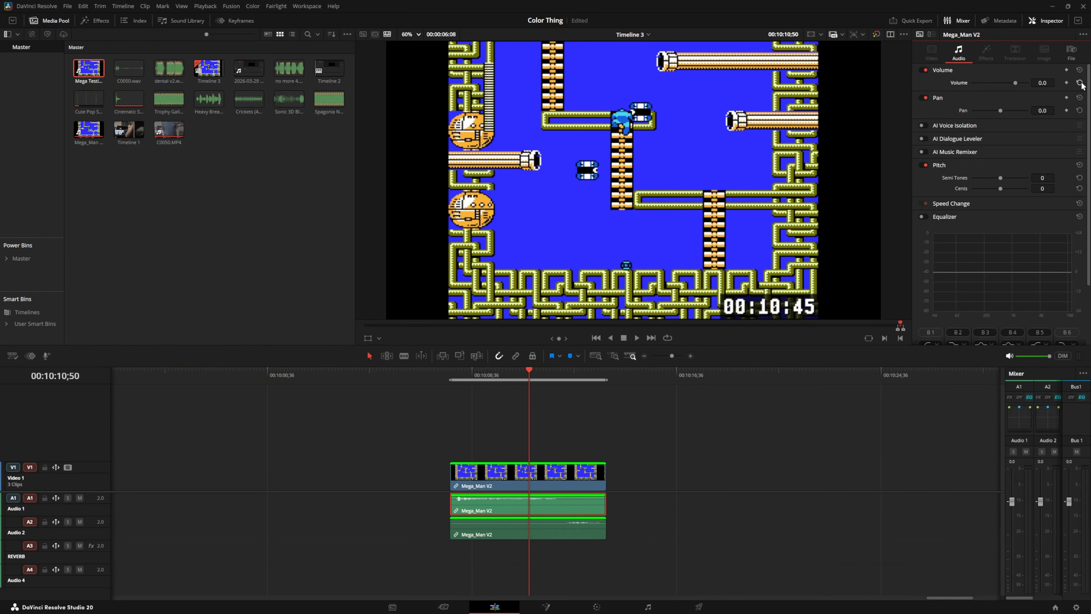
{"action": "left_click", "coordinate": [570, 534]}
{"action": "left_click", "coordinate": [1079, 82]}
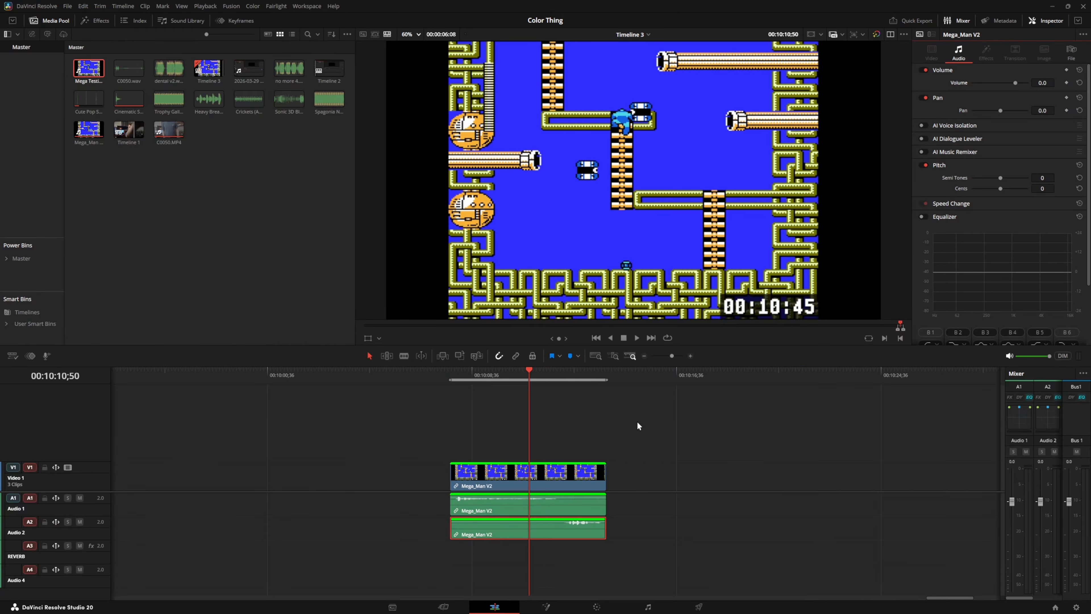
- Go to the Deliver page and name the custom export file Mega Testing 2
{"action": "left_click", "coordinate": [700, 607]}
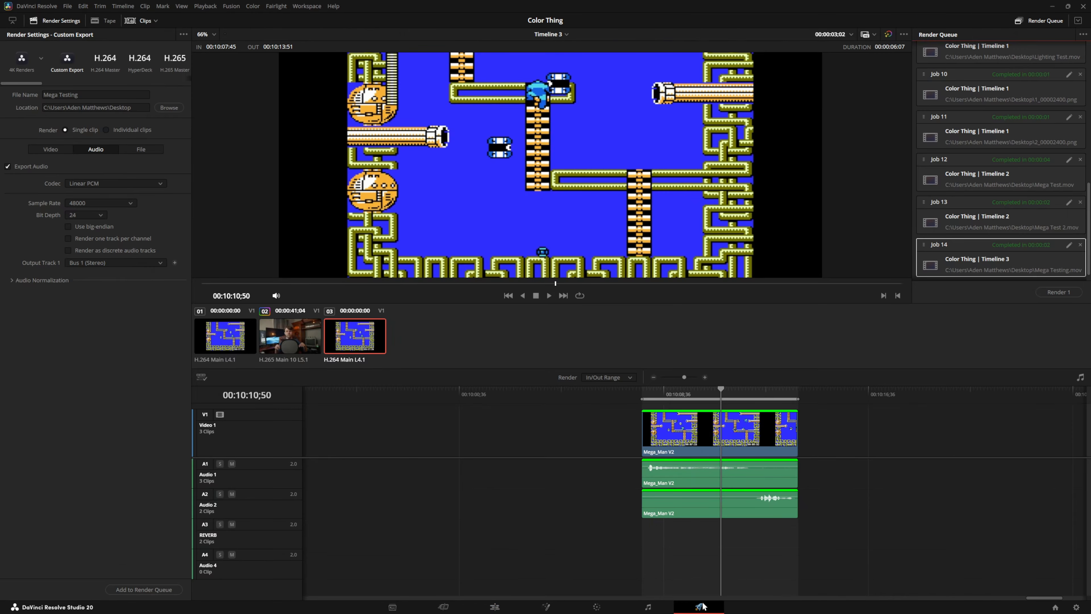
{"action": "left_click", "coordinate": [93, 95]}
{"action": "type", "text": "2"}
{"action": "left_click", "coordinate": [184, 193]}
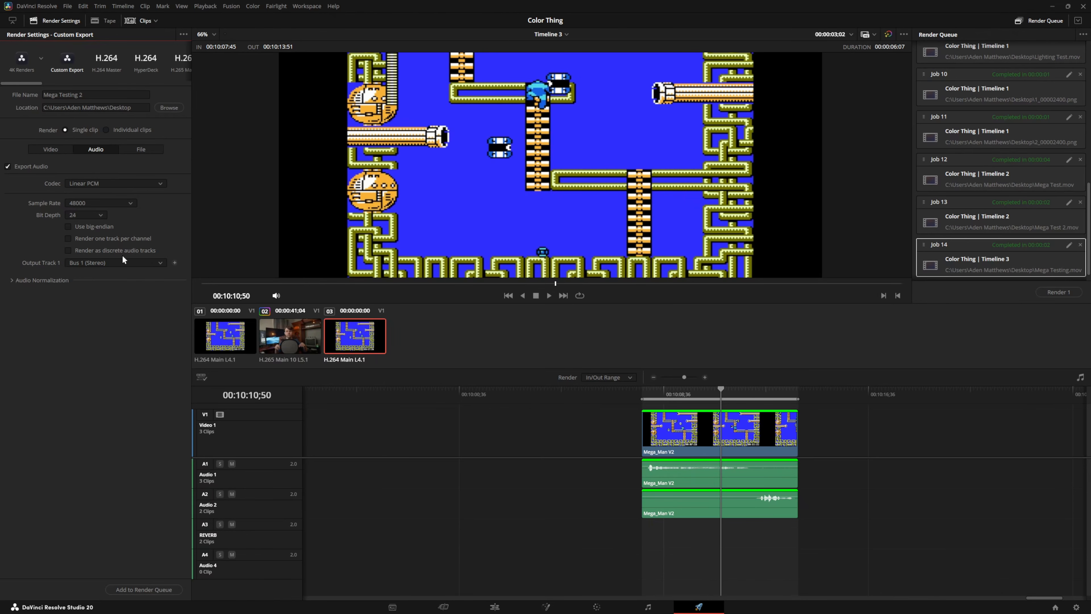
- Set the export's Output Track 1 to Timeline Track 1 and add an Output Track 2 using Timeline Track 2
{"action": "left_click", "coordinate": [134, 263]}
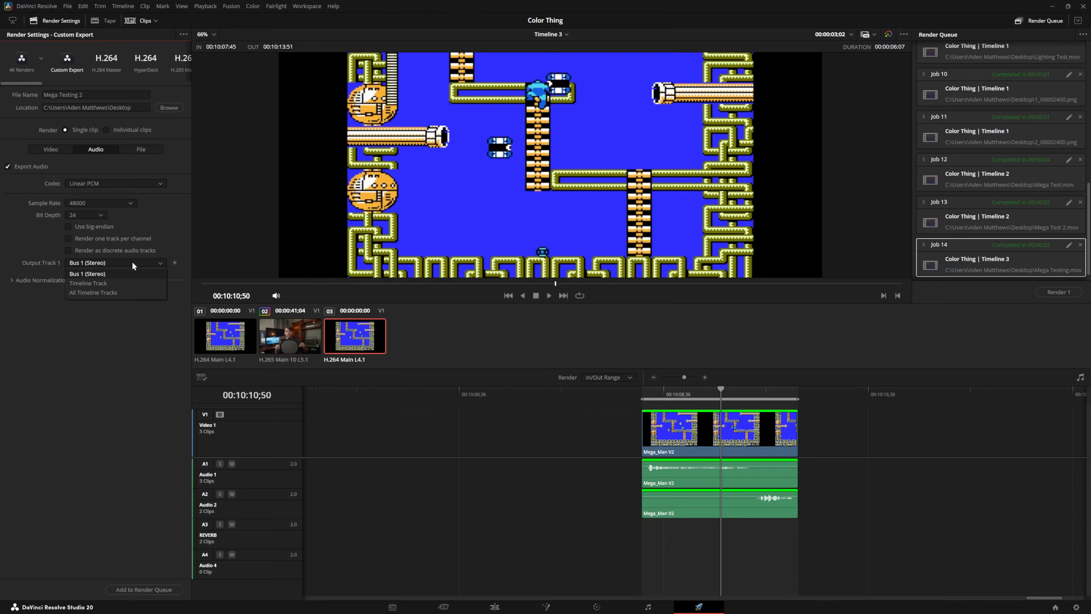
{"action": "left_click", "coordinate": [126, 293]}
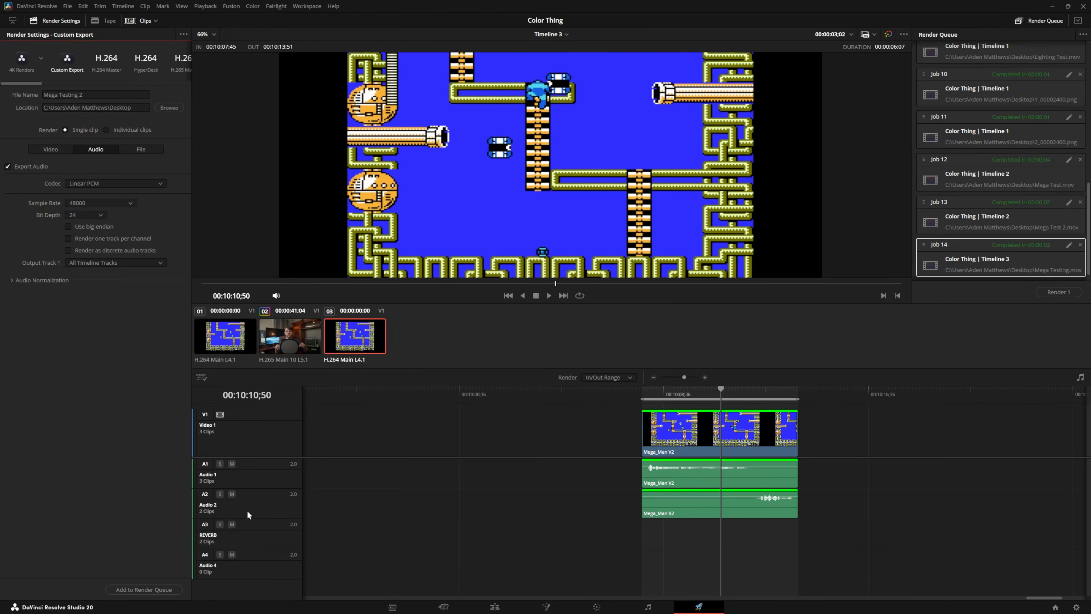
{"action": "left_click", "coordinate": [159, 262]}
{"action": "left_click", "coordinate": [134, 285]}
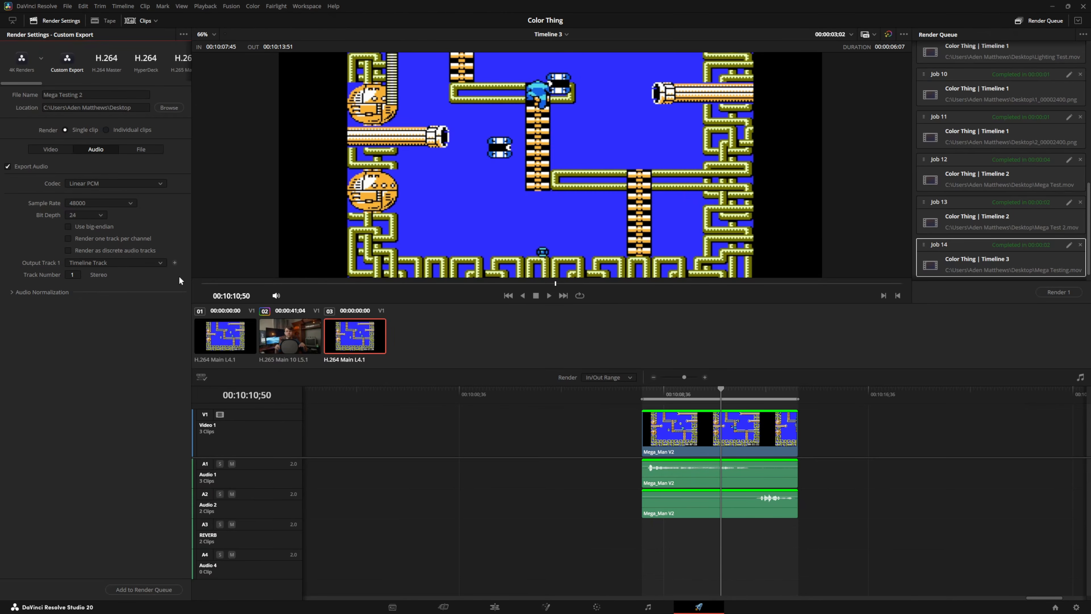
{"action": "left_click", "coordinate": [175, 263]}
{"action": "left_click", "coordinate": [76, 301]}
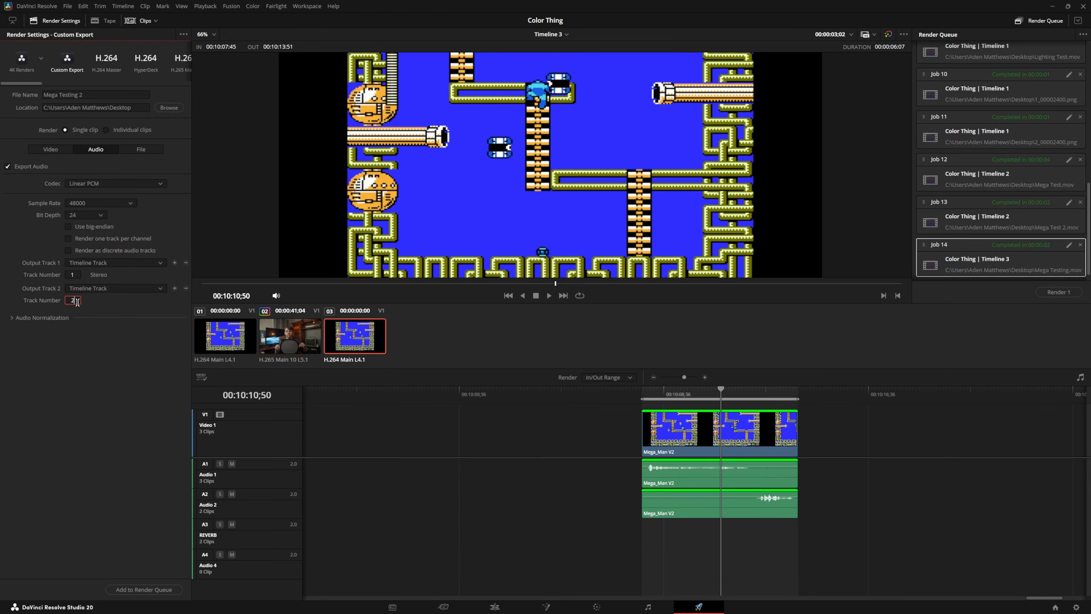
{"action": "left_click", "coordinate": [113, 367]}
- Add the Mega Testing 2 export to the render queue and render it
{"action": "left_click", "coordinate": [136, 591]}
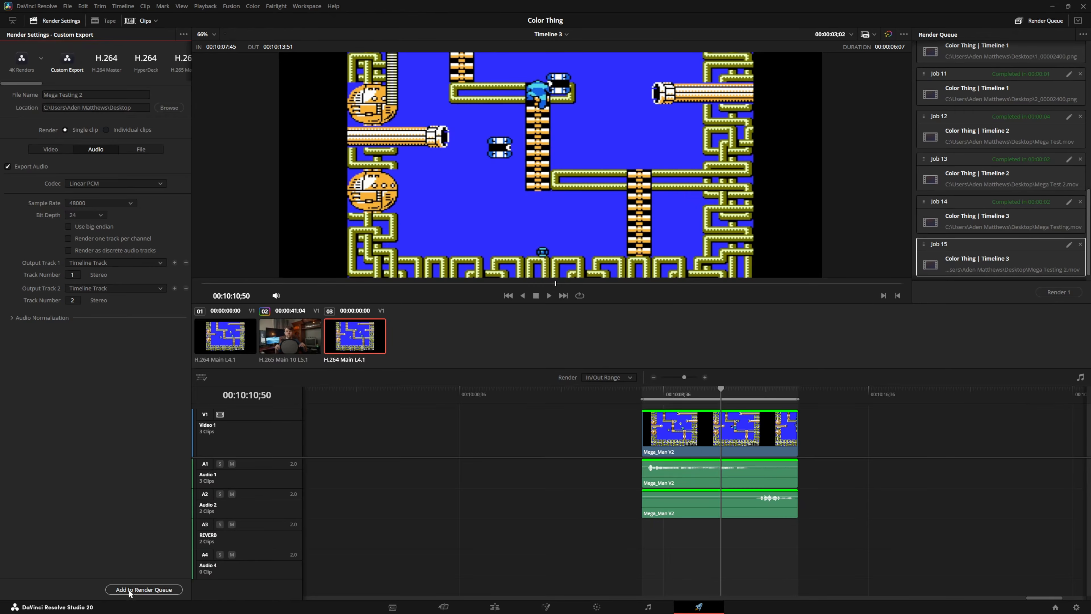
{"action": "left_click", "coordinate": [1059, 291]}
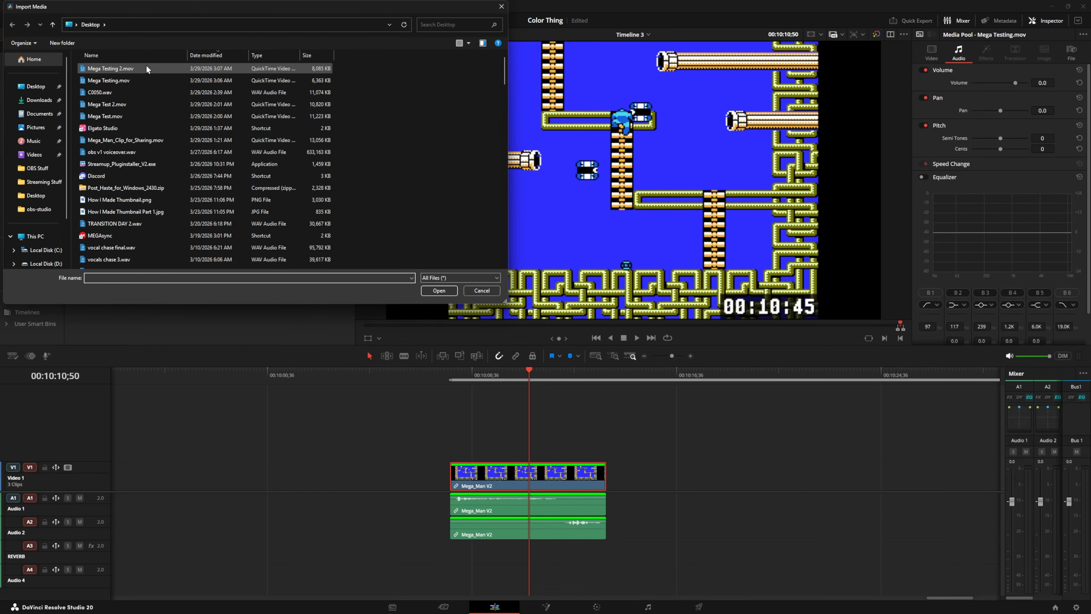
- Import Mega Testing 2.mov from the Desktop and place it on Timeline 3 after the Mega_Man V2 clip
{"action": "double_click", "coordinate": [146, 68]}
{"action": "left_click_drag", "start_coordinate": [88, 69], "coordinate": [678, 449]}
{"action": "left_click", "coordinate": [719, 382]}
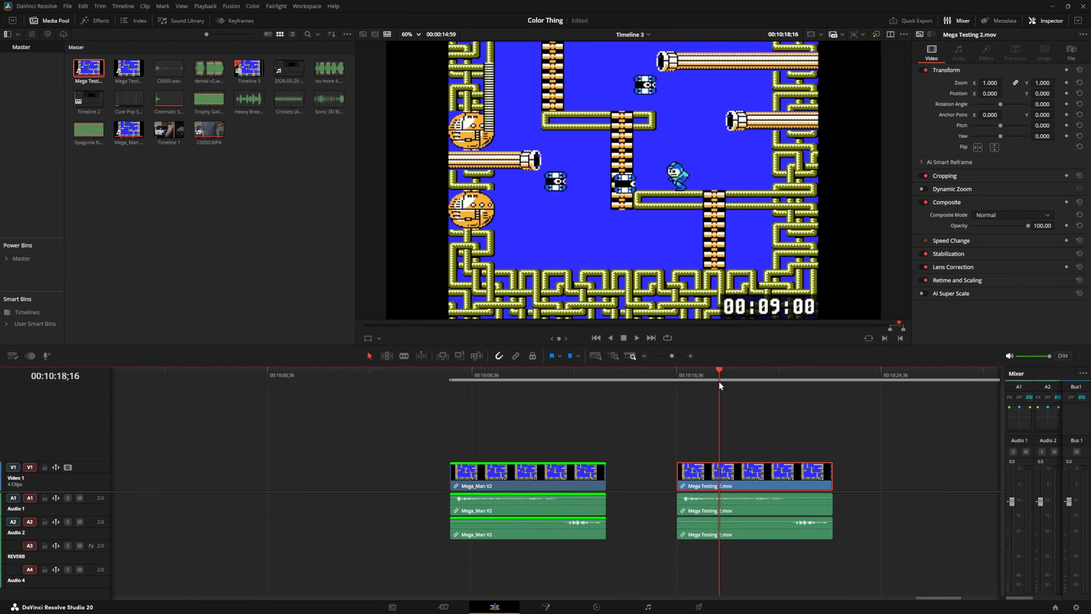